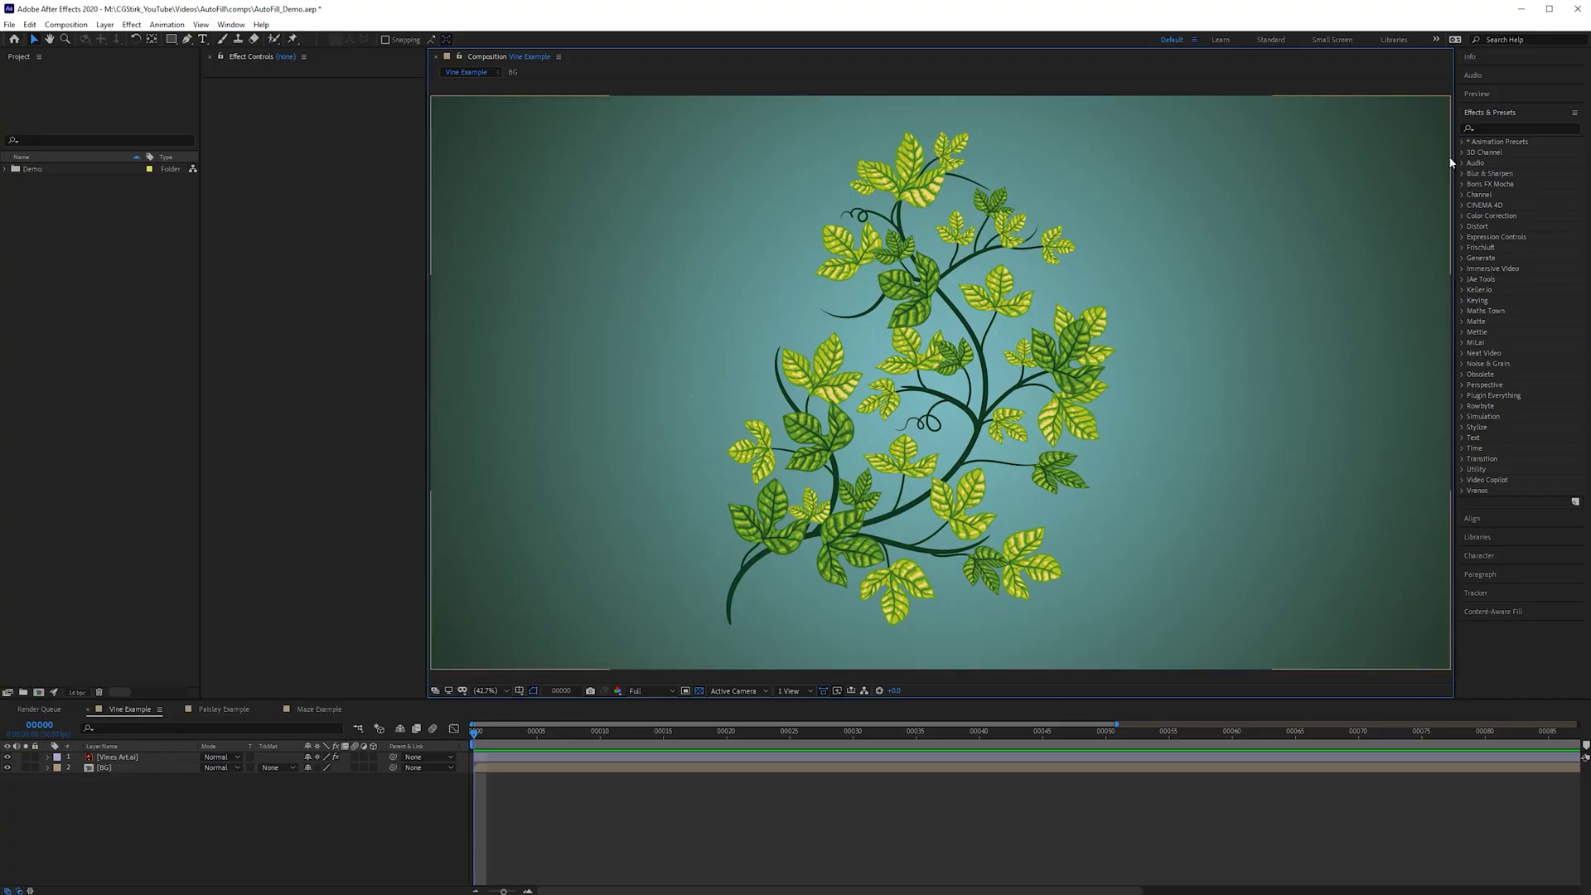
Step: Find the AutoFill effect and apply it to the Vines Art.ai layer
click(1503, 128)
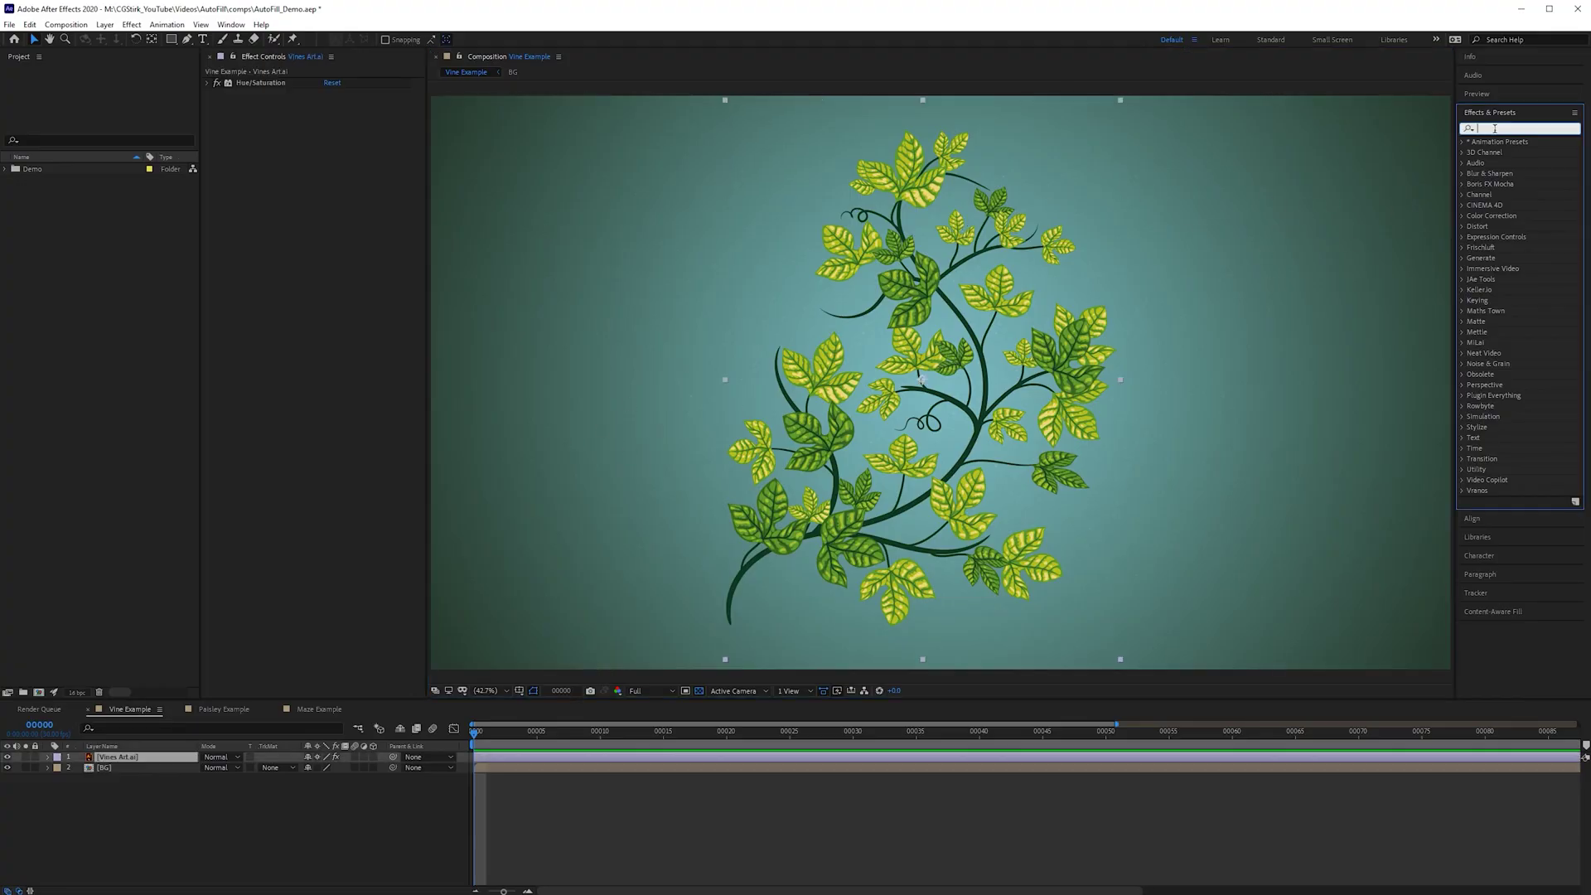
text(autofill)
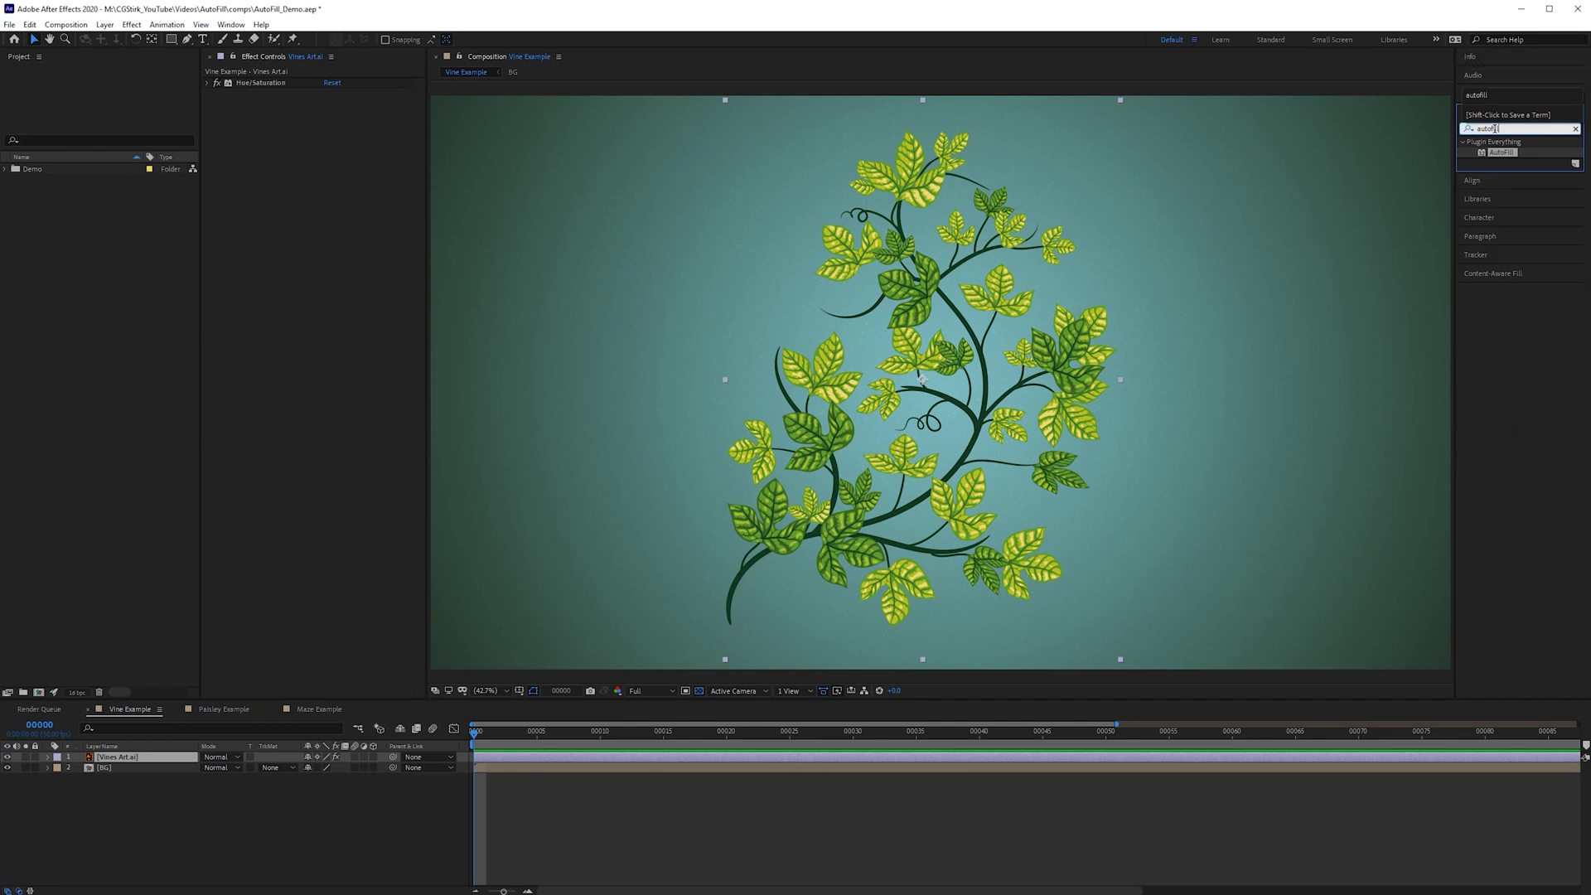
drag(1498, 156, 328, 188)
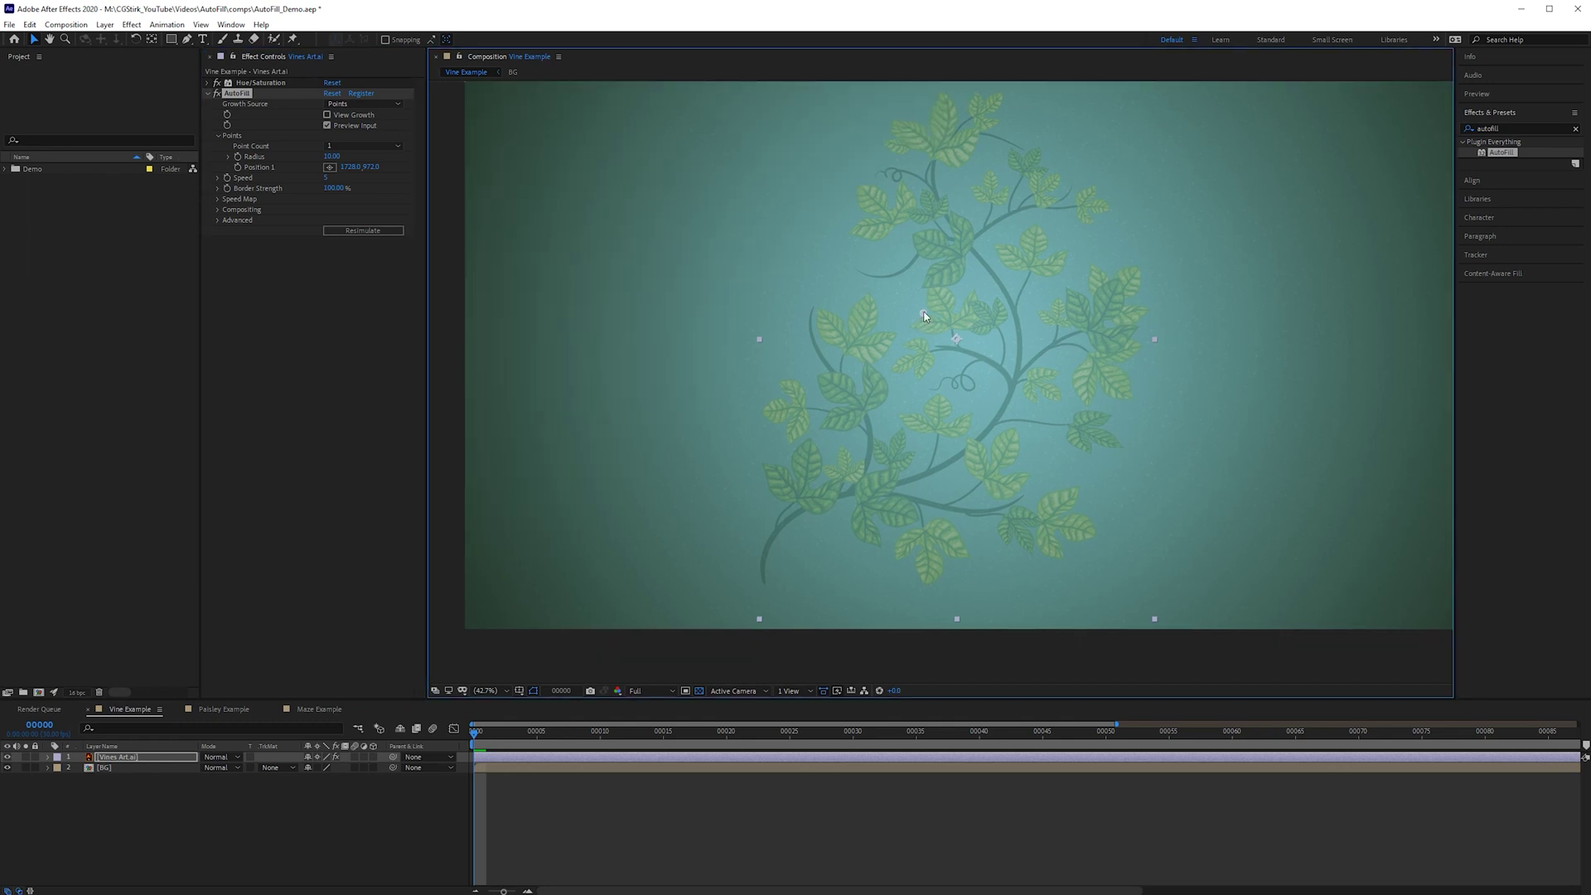
Step: Move AutoFill's growth point to the lower tip of the vine's main stem
drag(937, 334, 756, 572)
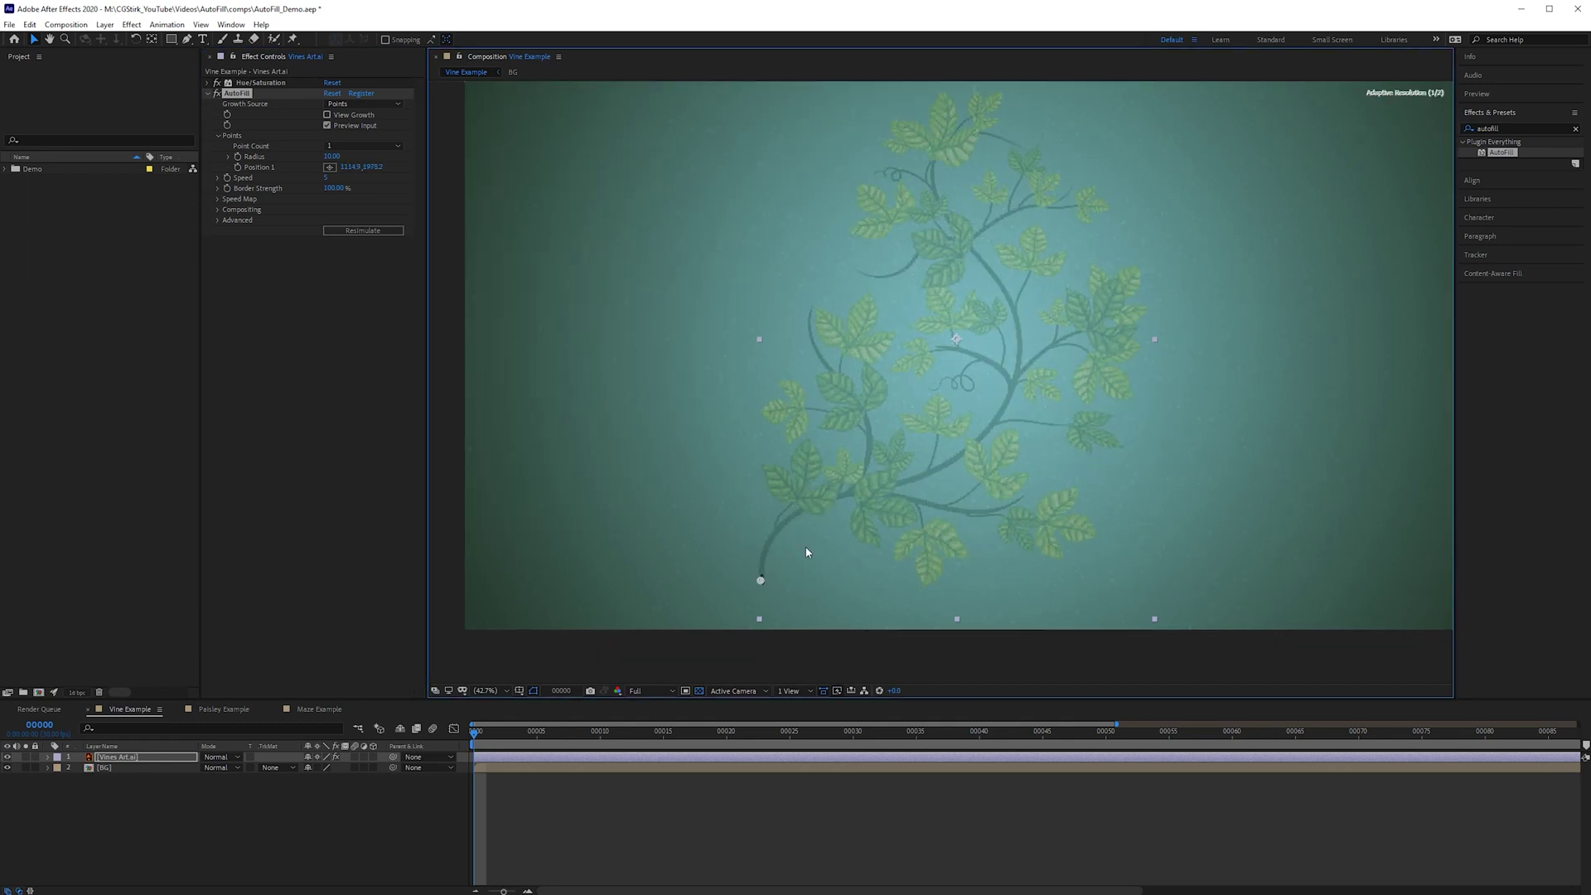
drag(864, 447, 915, 346)
scroll(834, 439, up, 4)
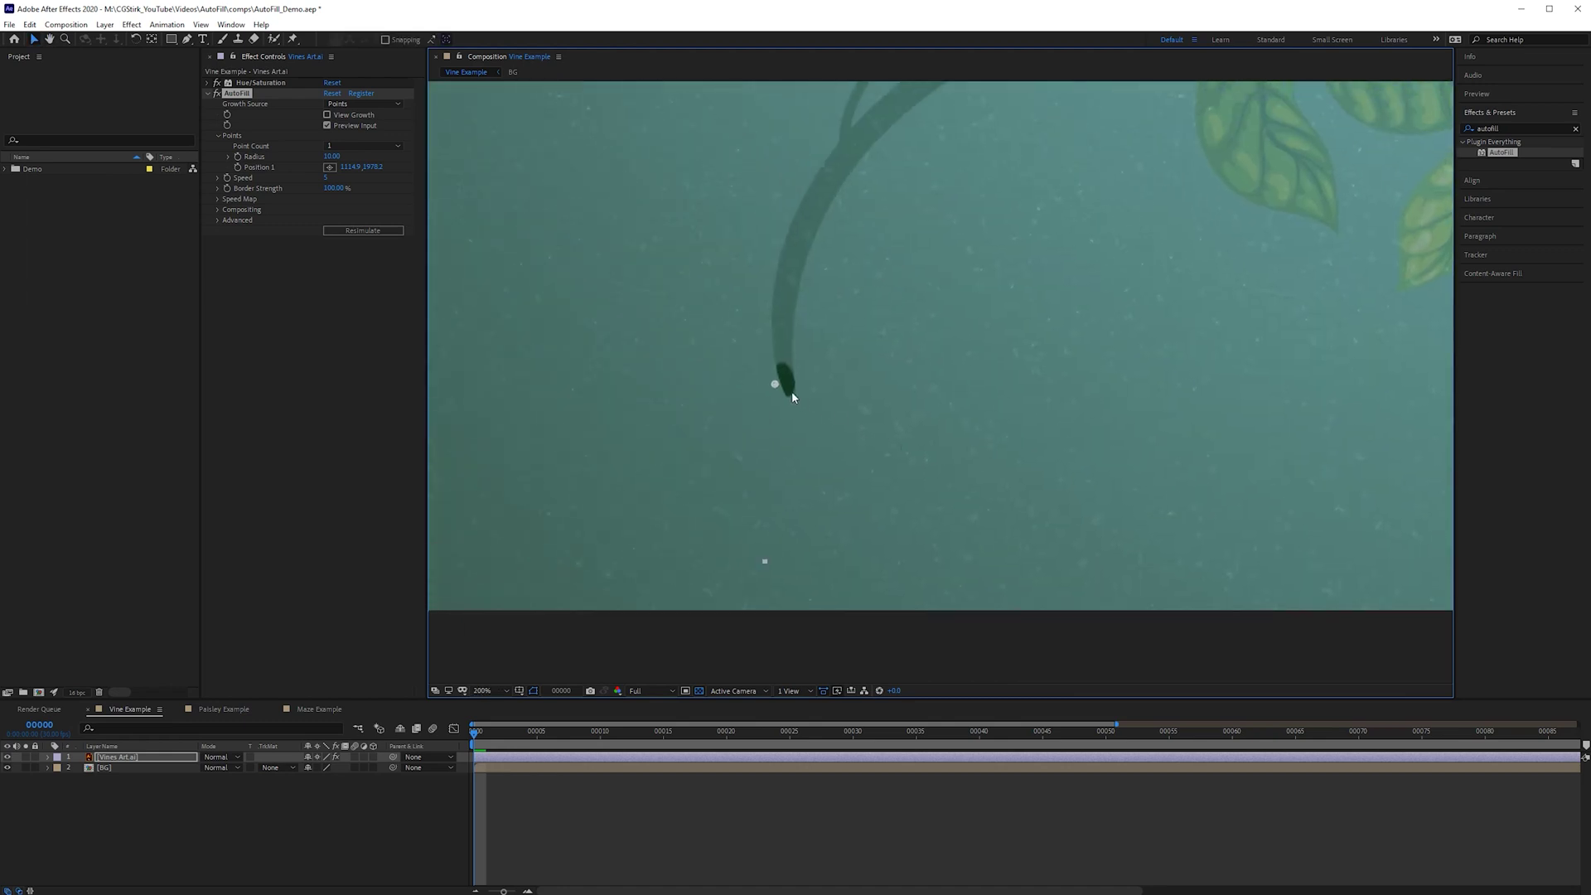
drag(776, 394, 791, 411)
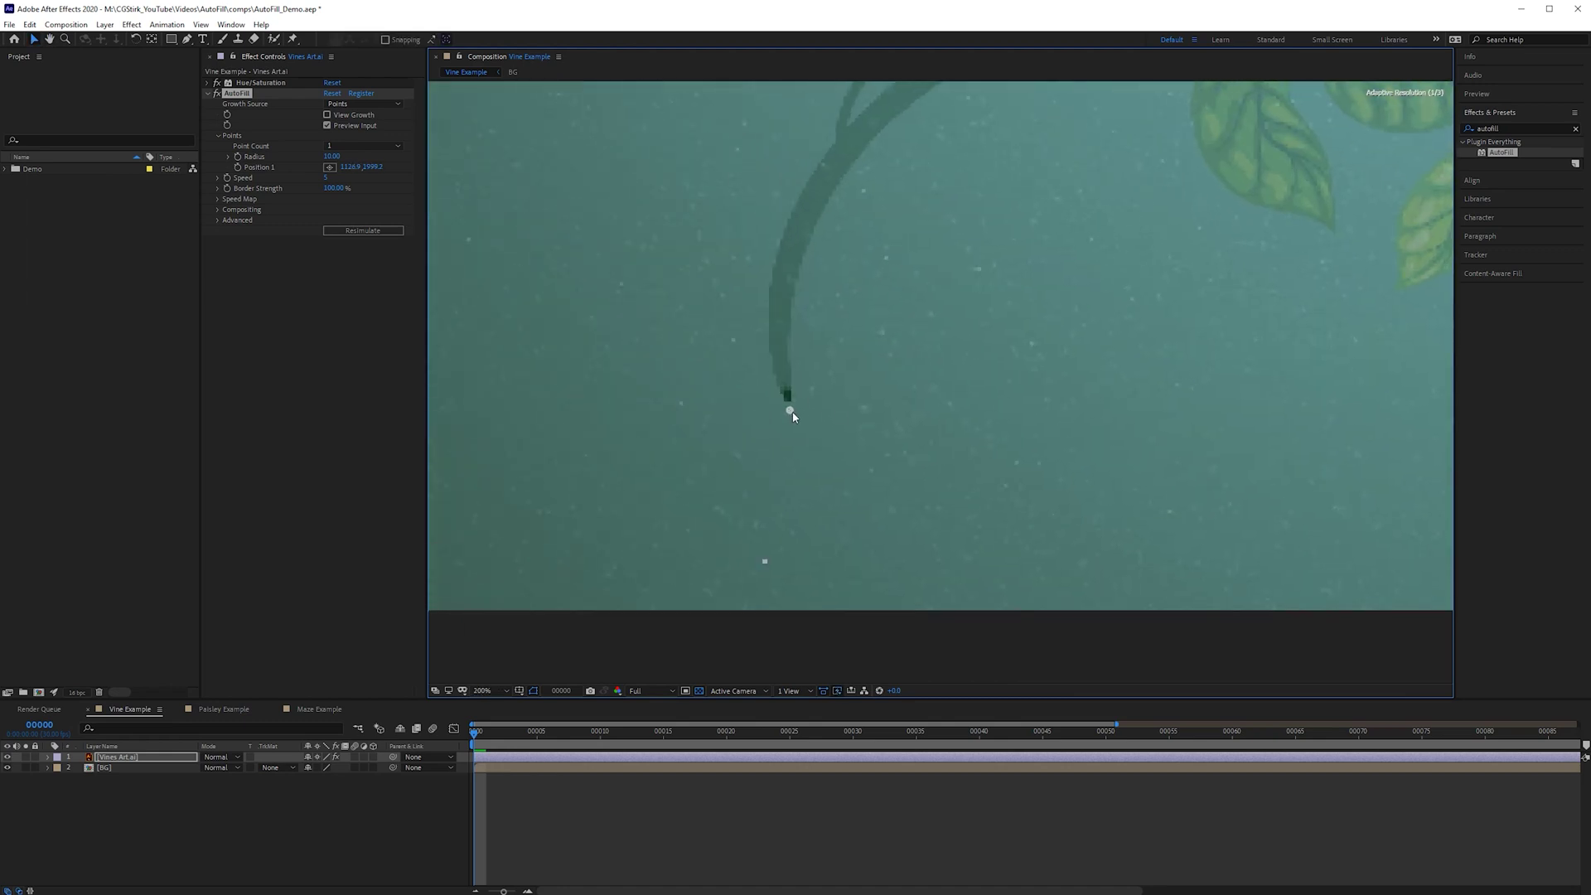
scroll(862, 357, down, 2)
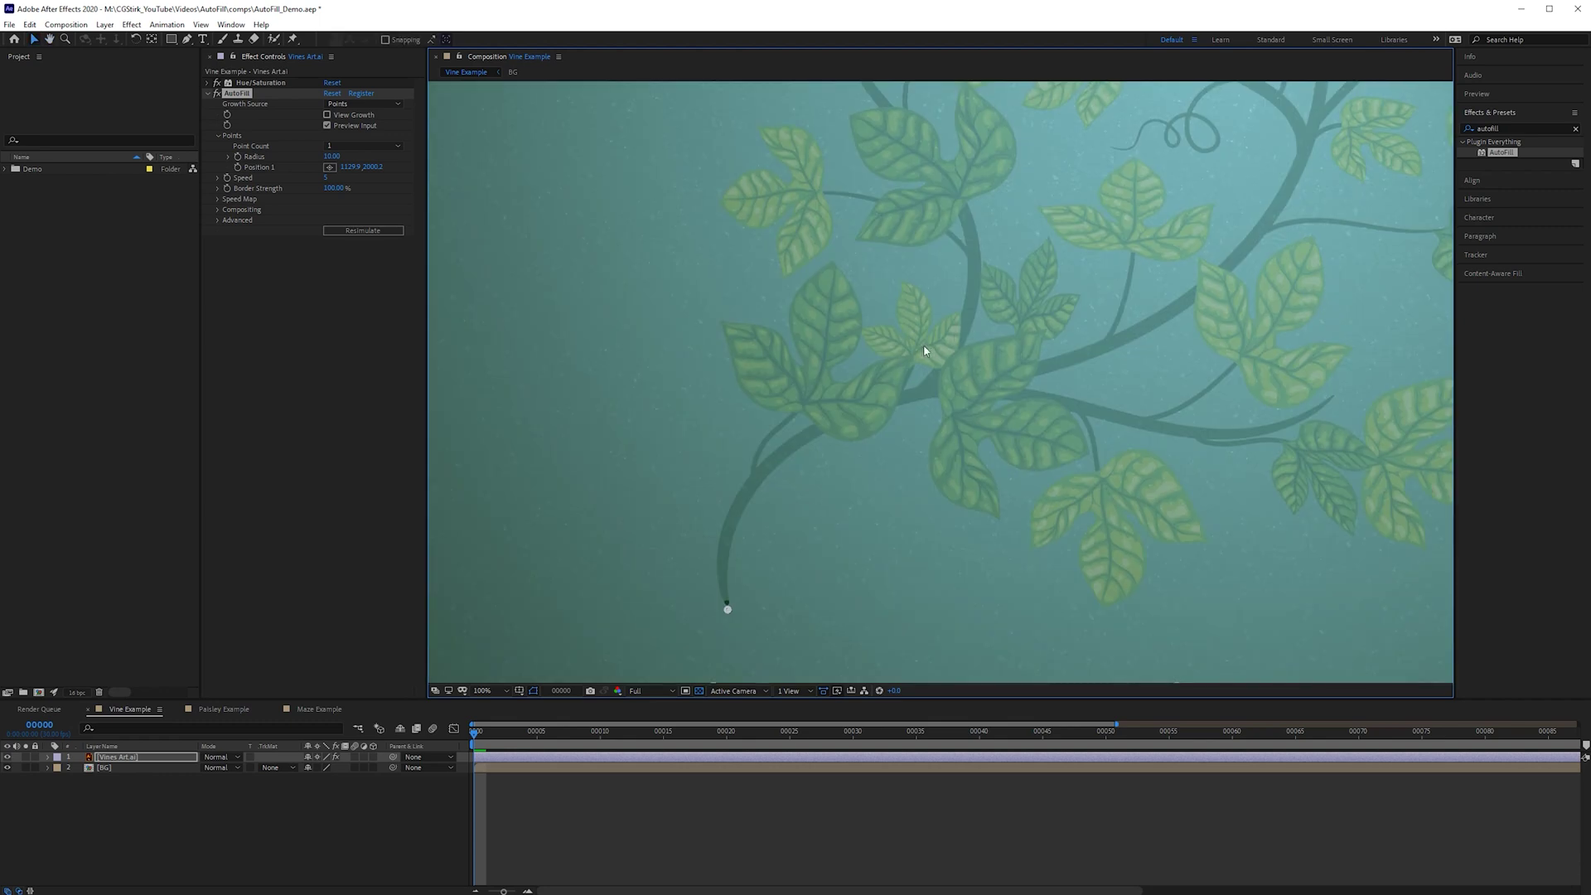
scroll(955, 334, down, 2)
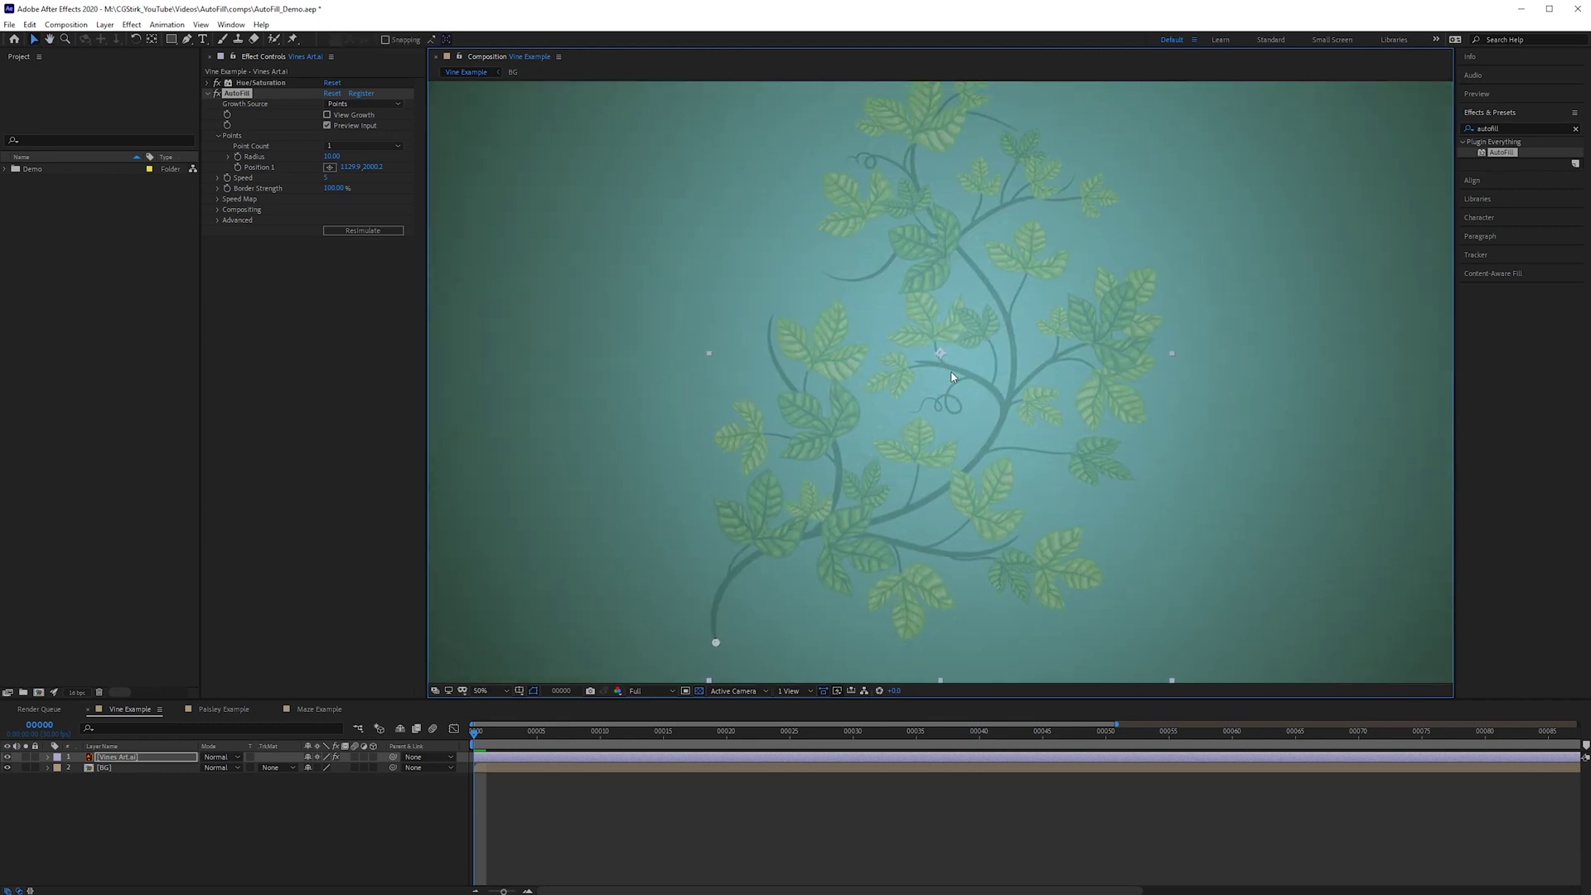
key(shift+slash)
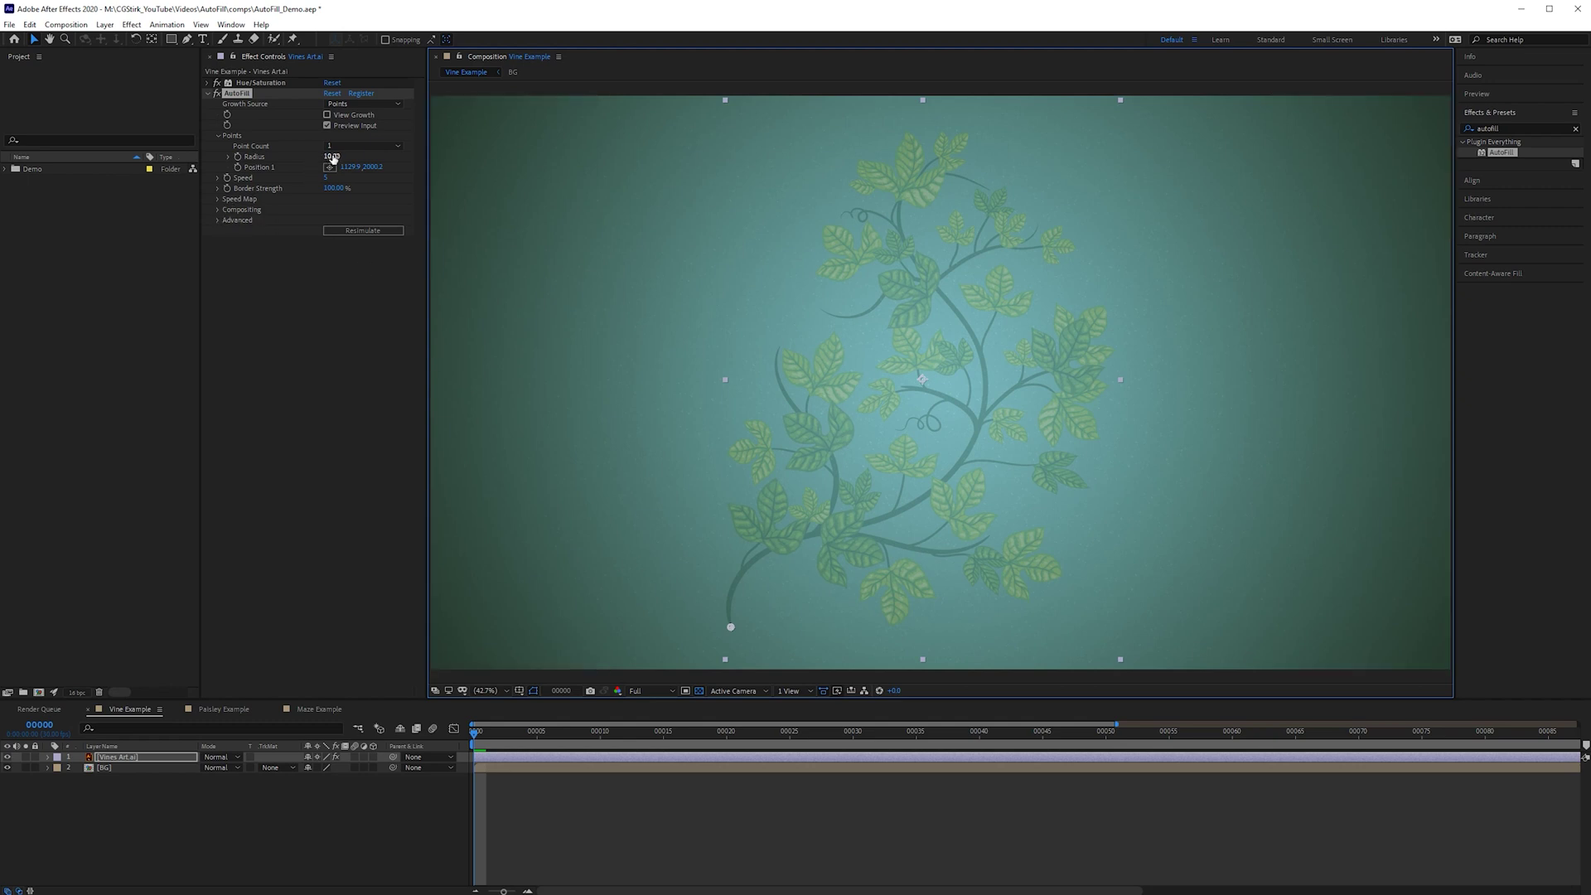
Step: Set the growth point's radius to 10 and preview the vine growth animation
mouse_move(332, 155)
mouse_down()
mouse_move(464, 171)
mouse_move(339, 172)
mouse_up()
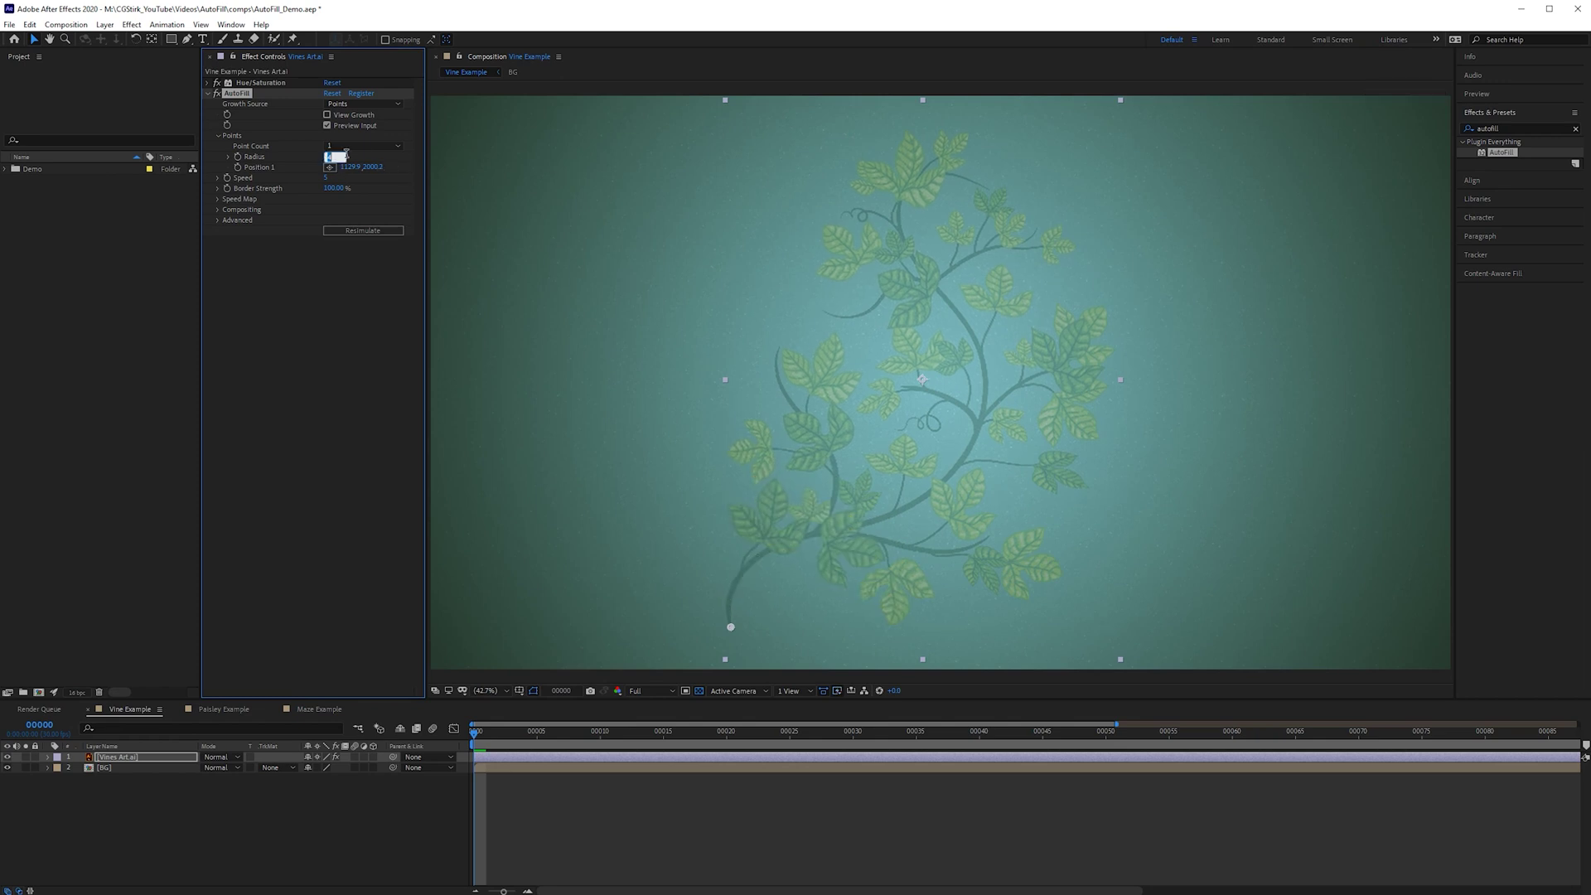
text(10)
key(Return)
click(539, 615)
key(space)
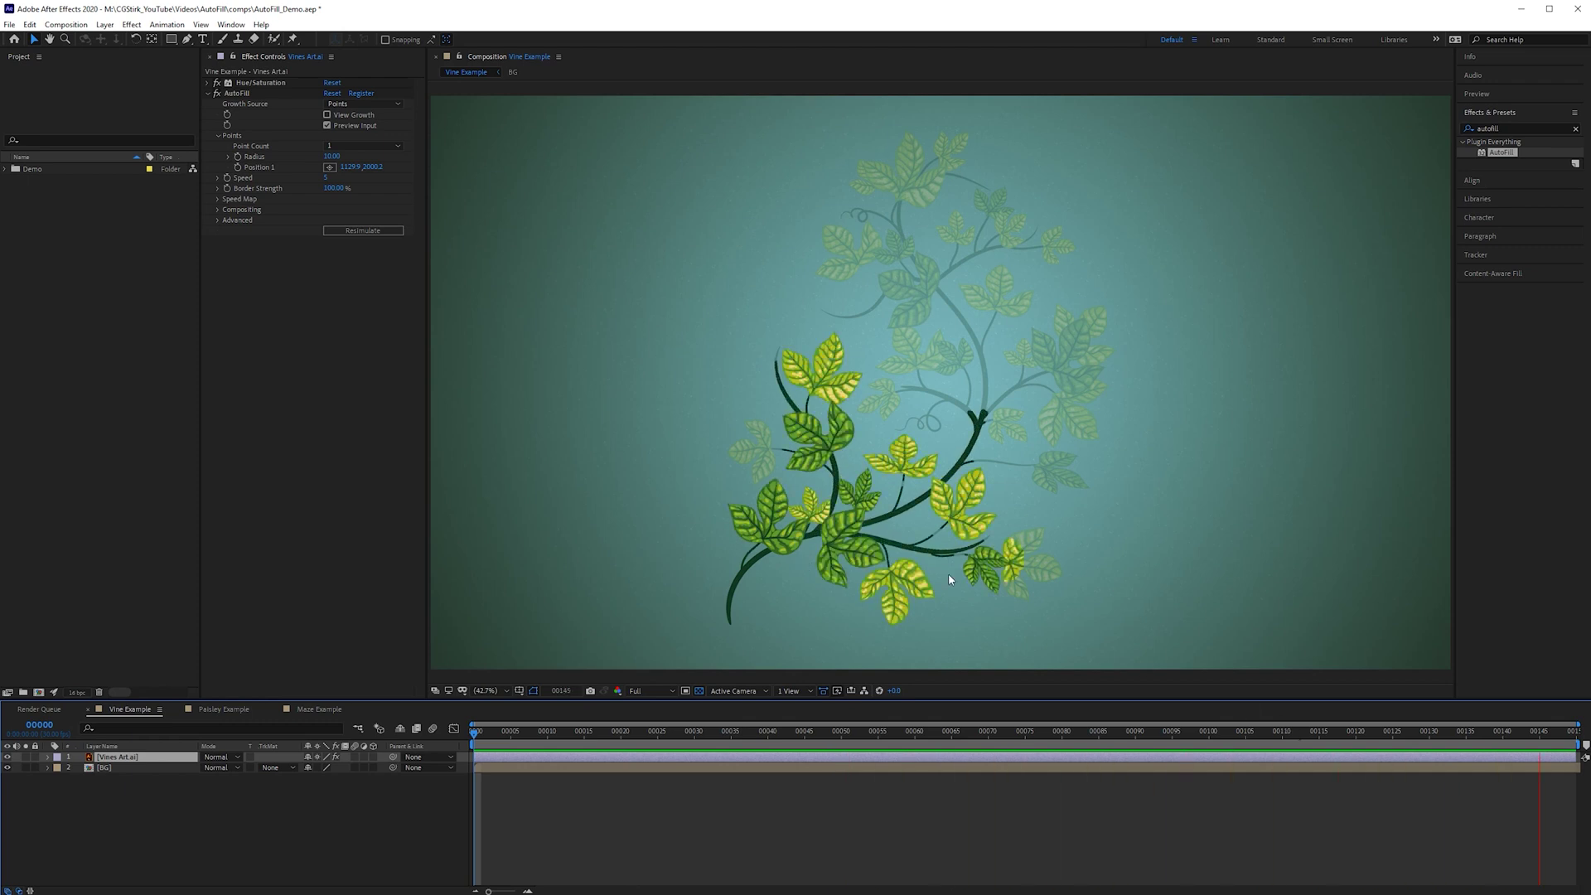
key(space)
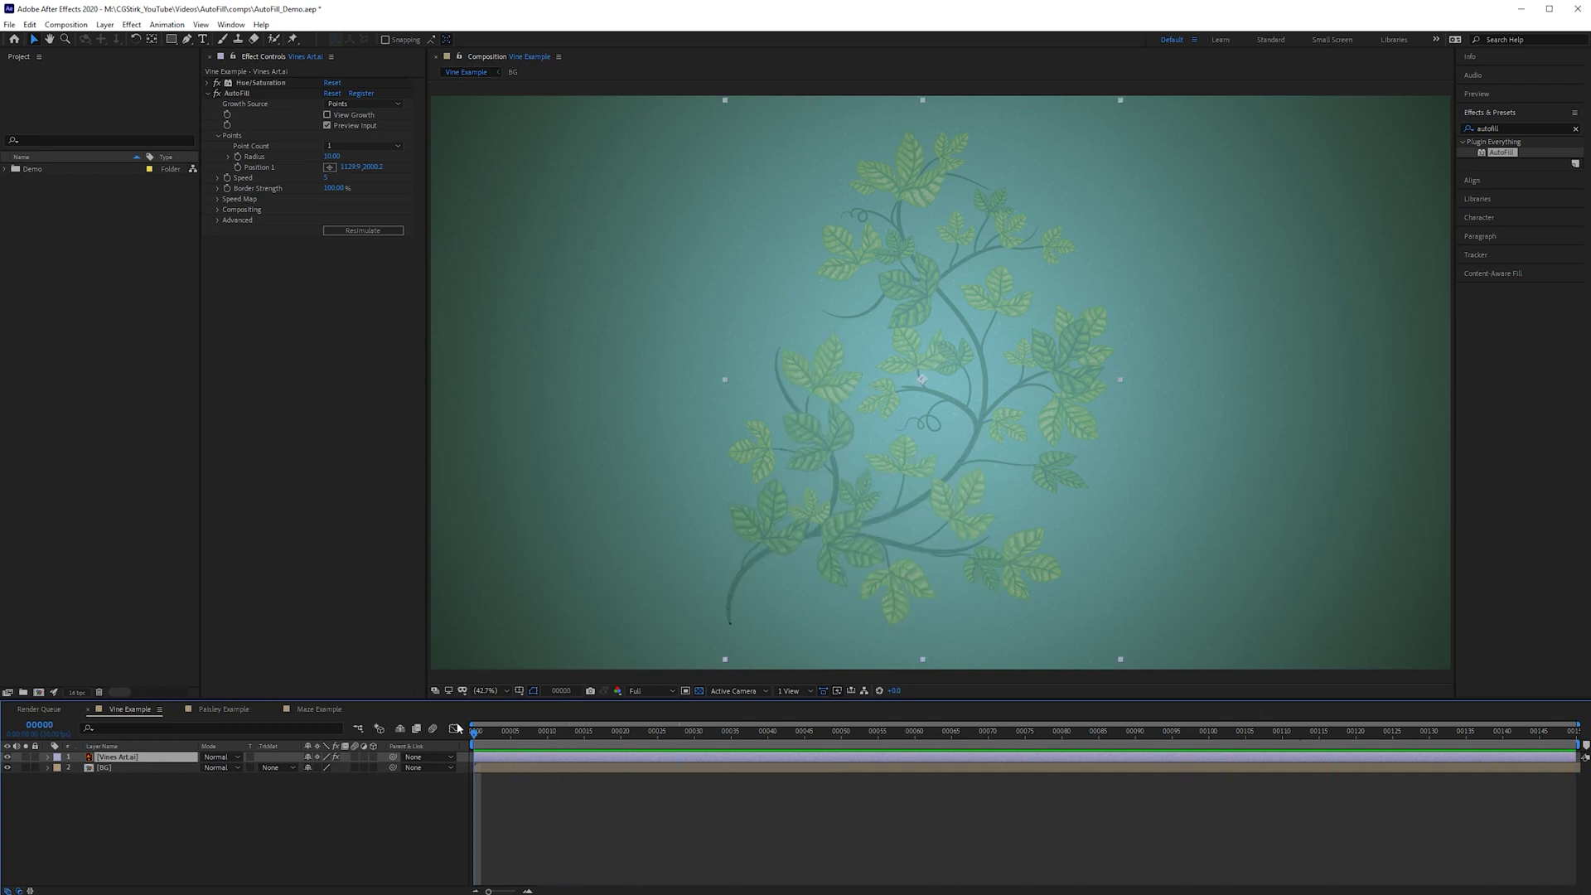
Step: Set the AutoFill speed to 15, preview the growth, and check how the leaves and branches fill around frames 33 to 37
click(332, 177)
text(15)
key(Return)
key(space)
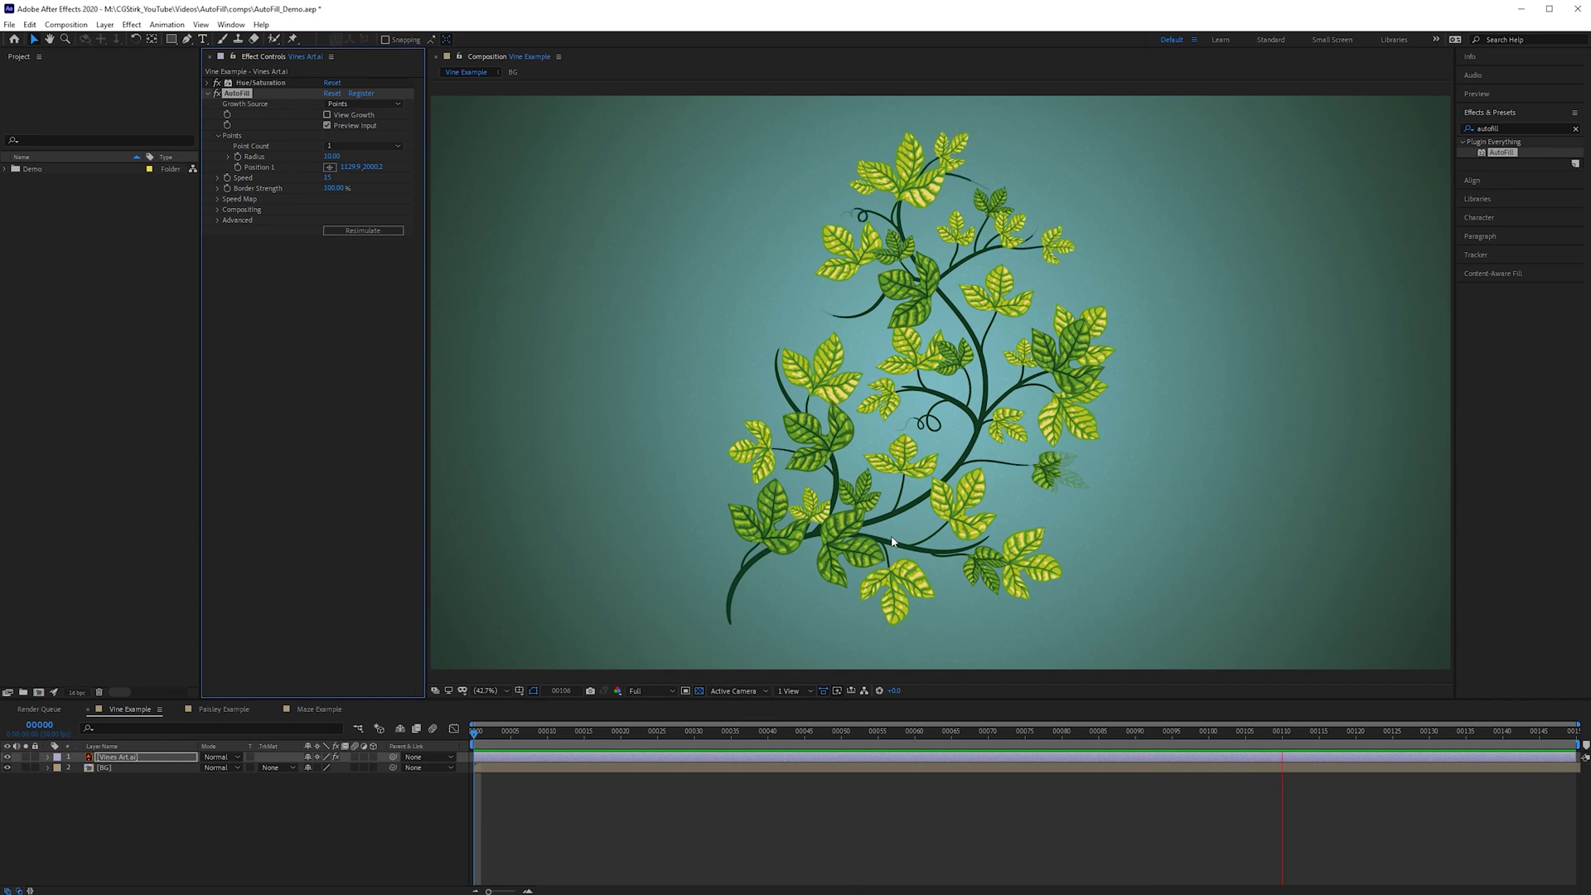
scroll(880, 466, up, 4)
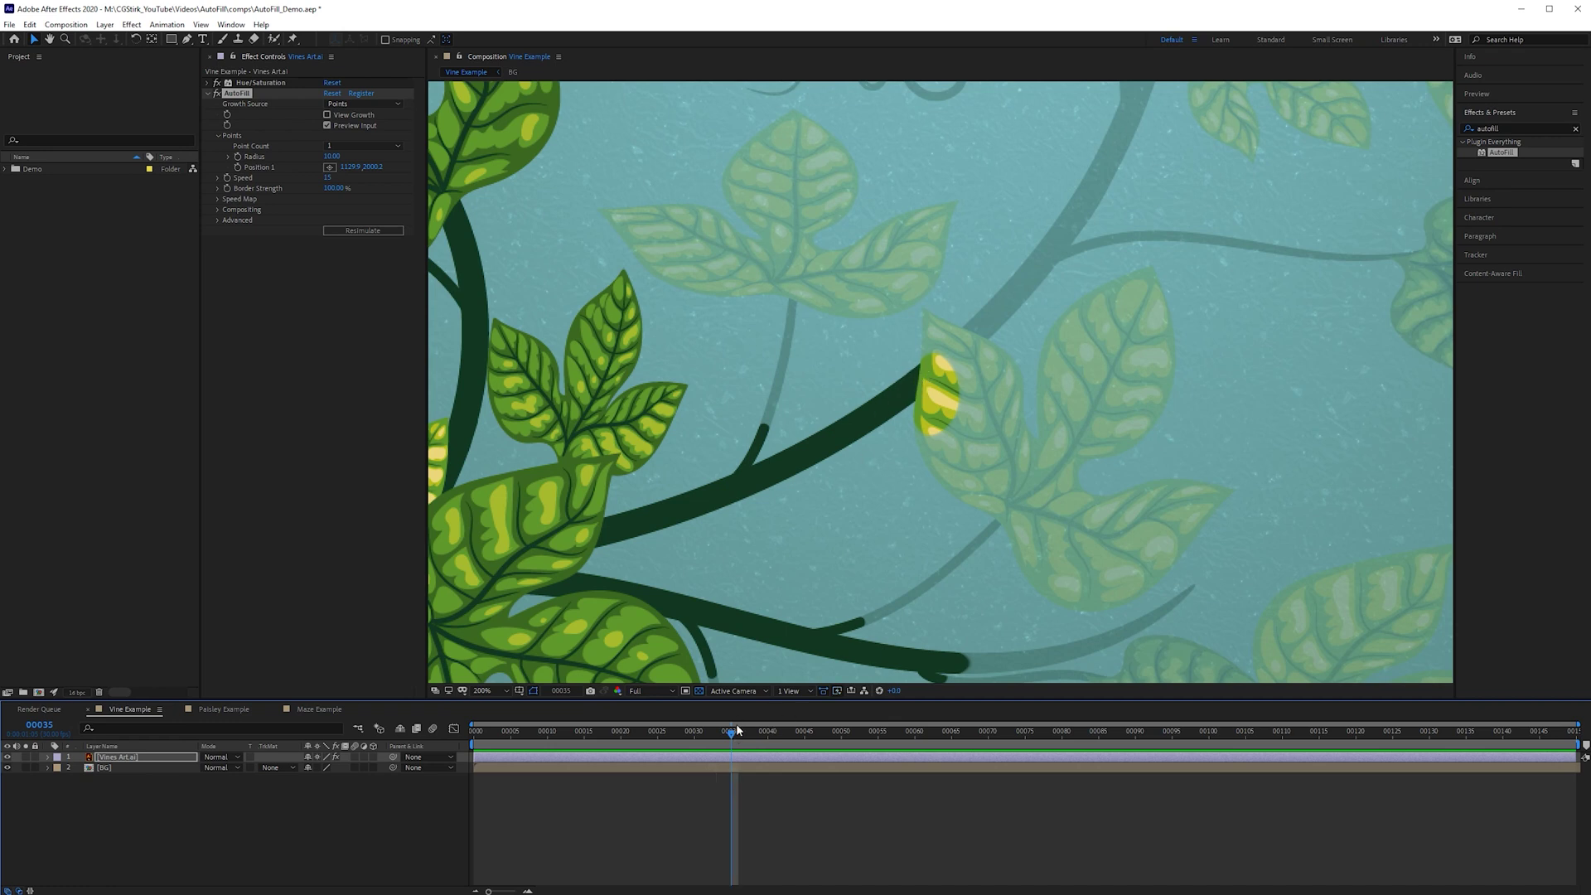
mouse_move(731, 733)
mouse_down()
mouse_move(768, 735)
mouse_move(732, 756)
mouse_move(748, 745)
mouse_up()
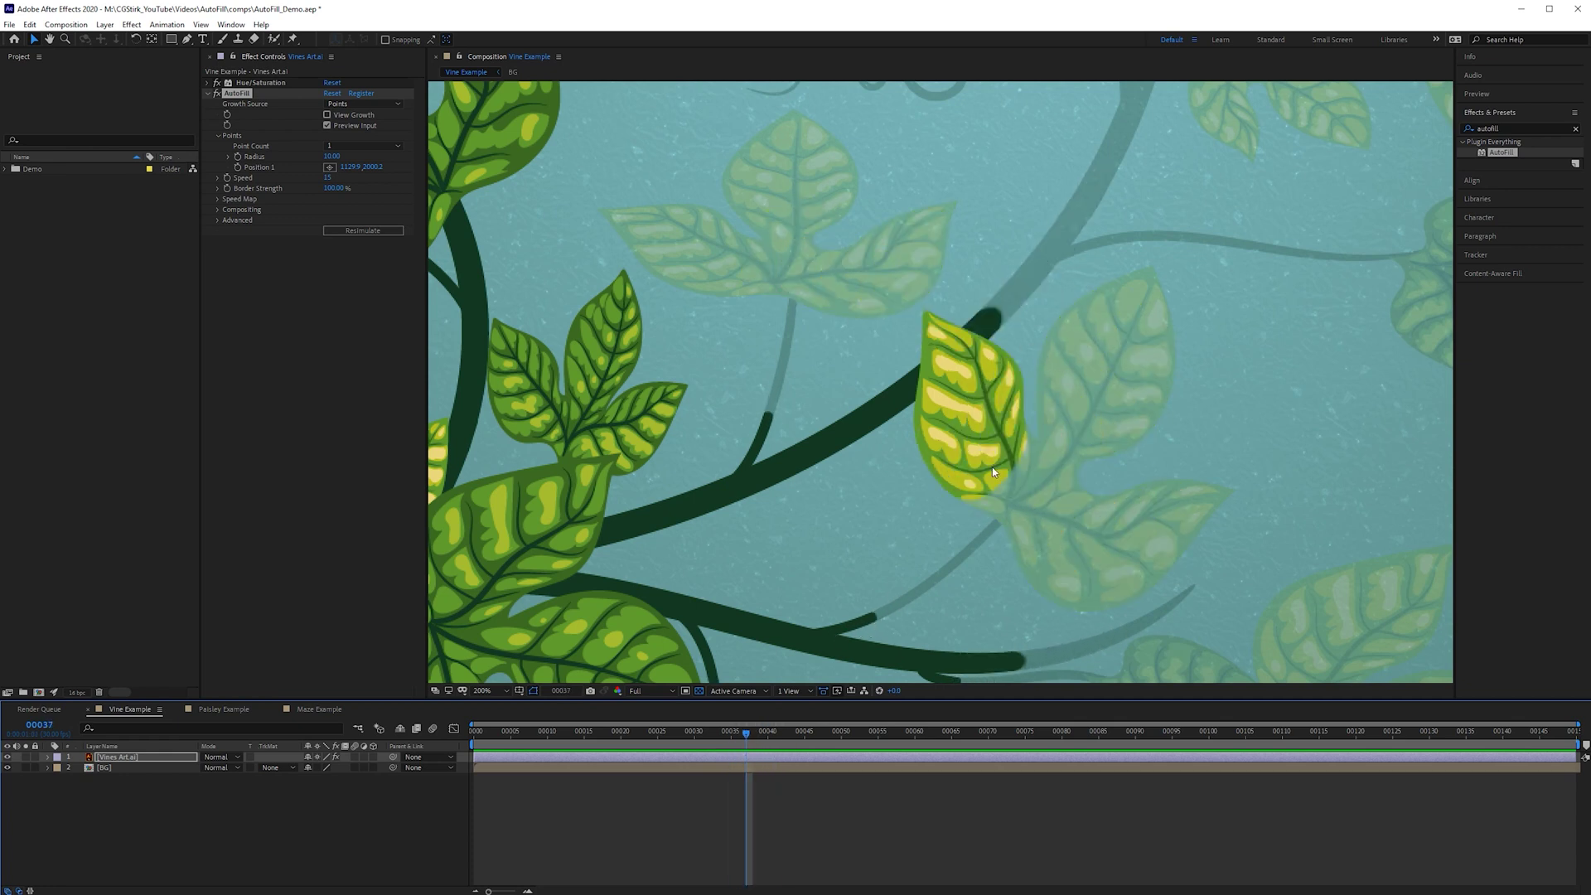
key(Page_Up)
key(Page_Up)
key(Page_Up)
key(Page_Up)
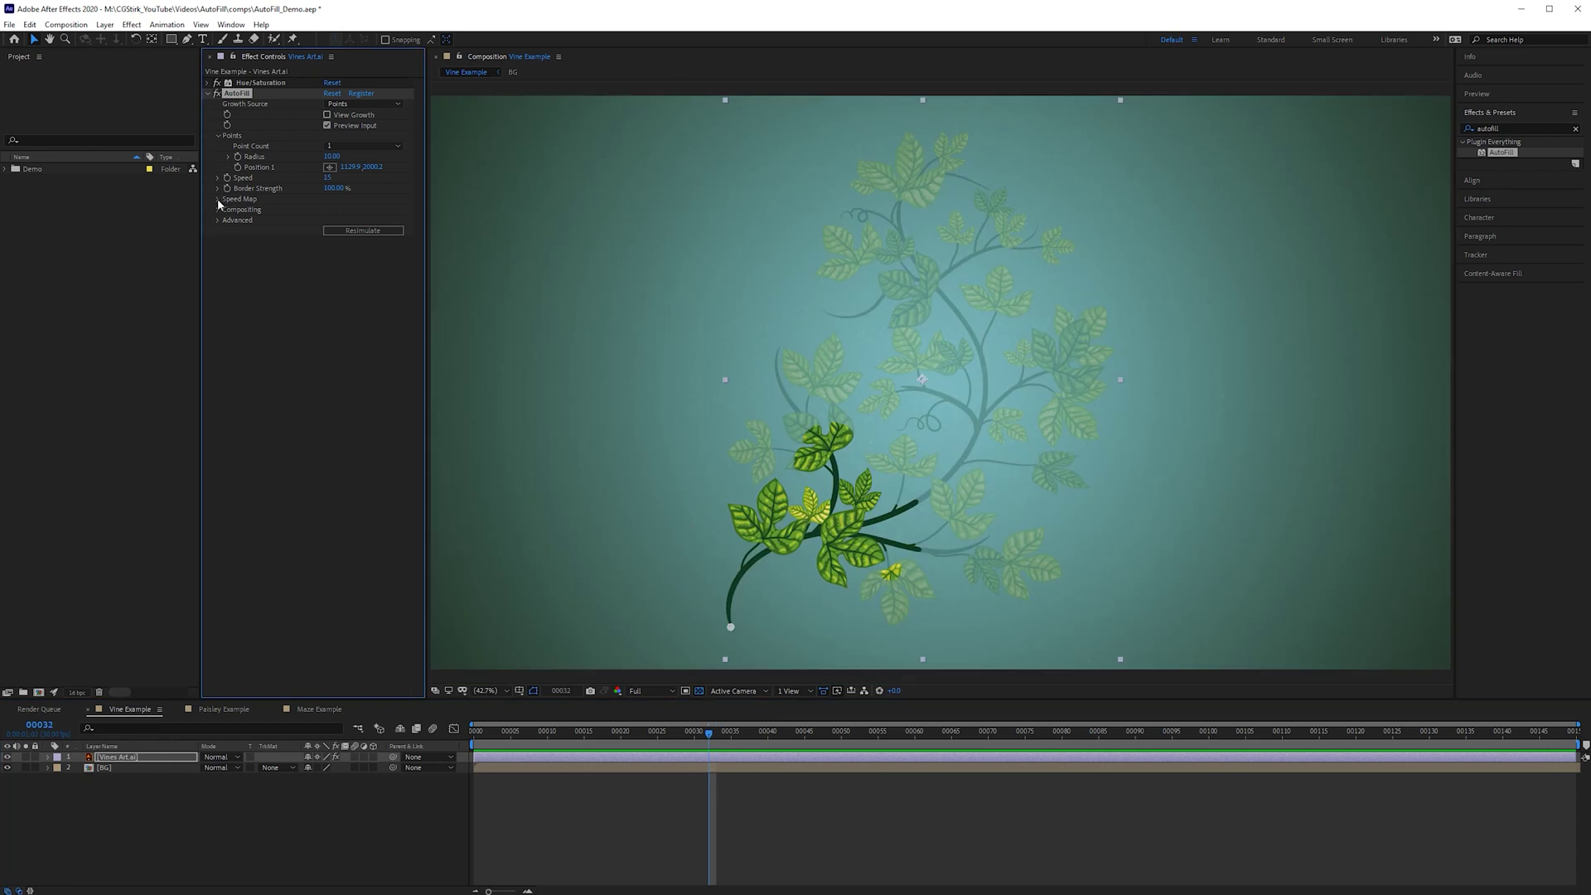
Step: Examine AutoFill's automatic speed map for the vine artwork, then return to the normal view
click(218, 200)
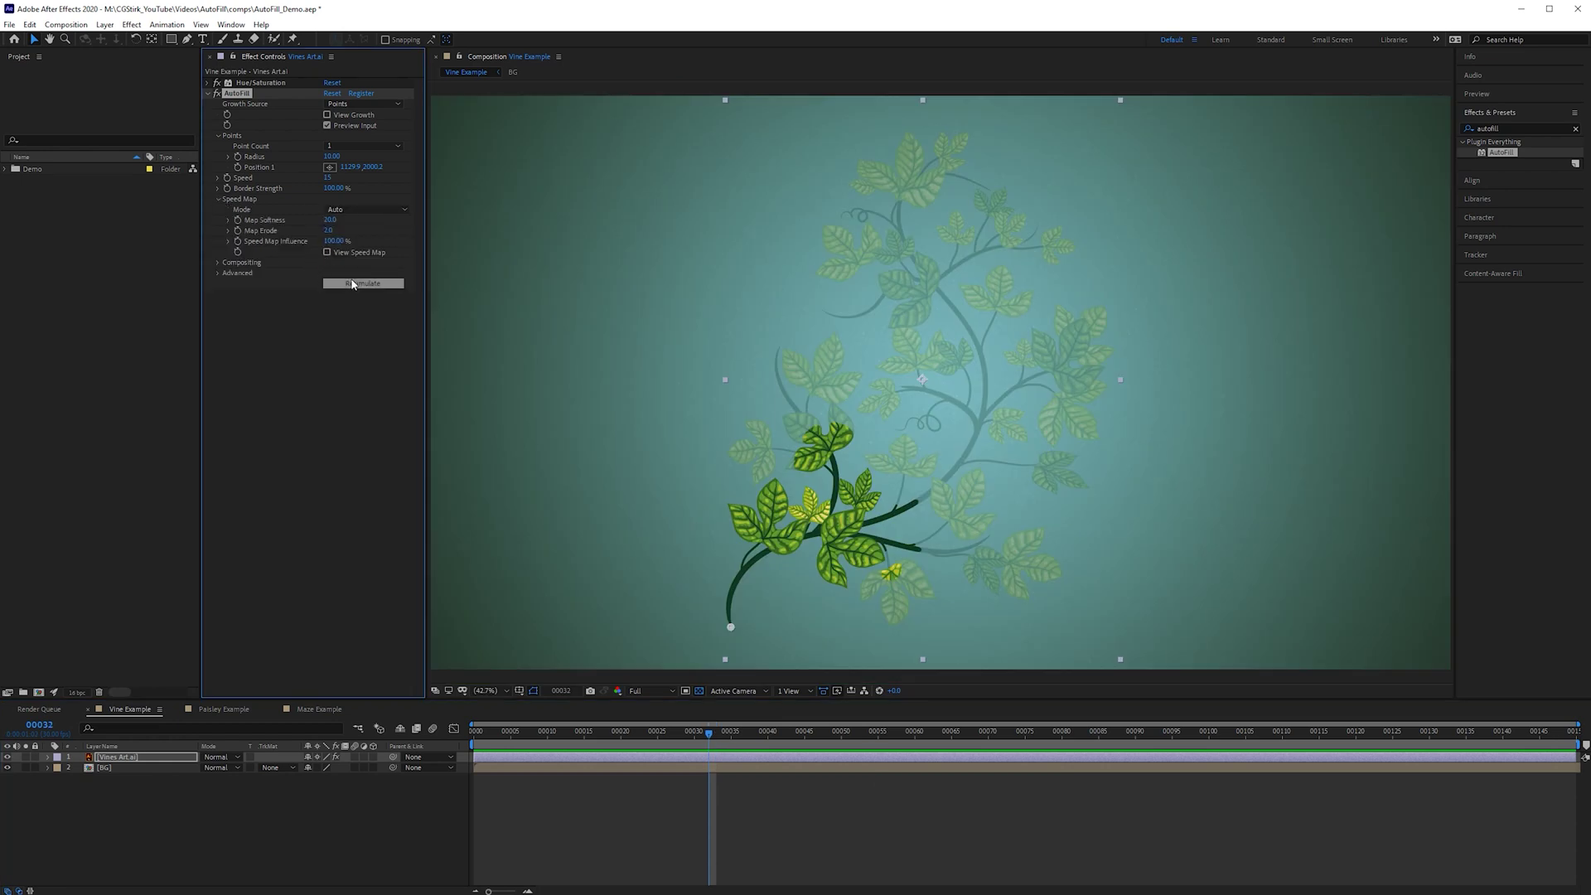
click(314, 210)
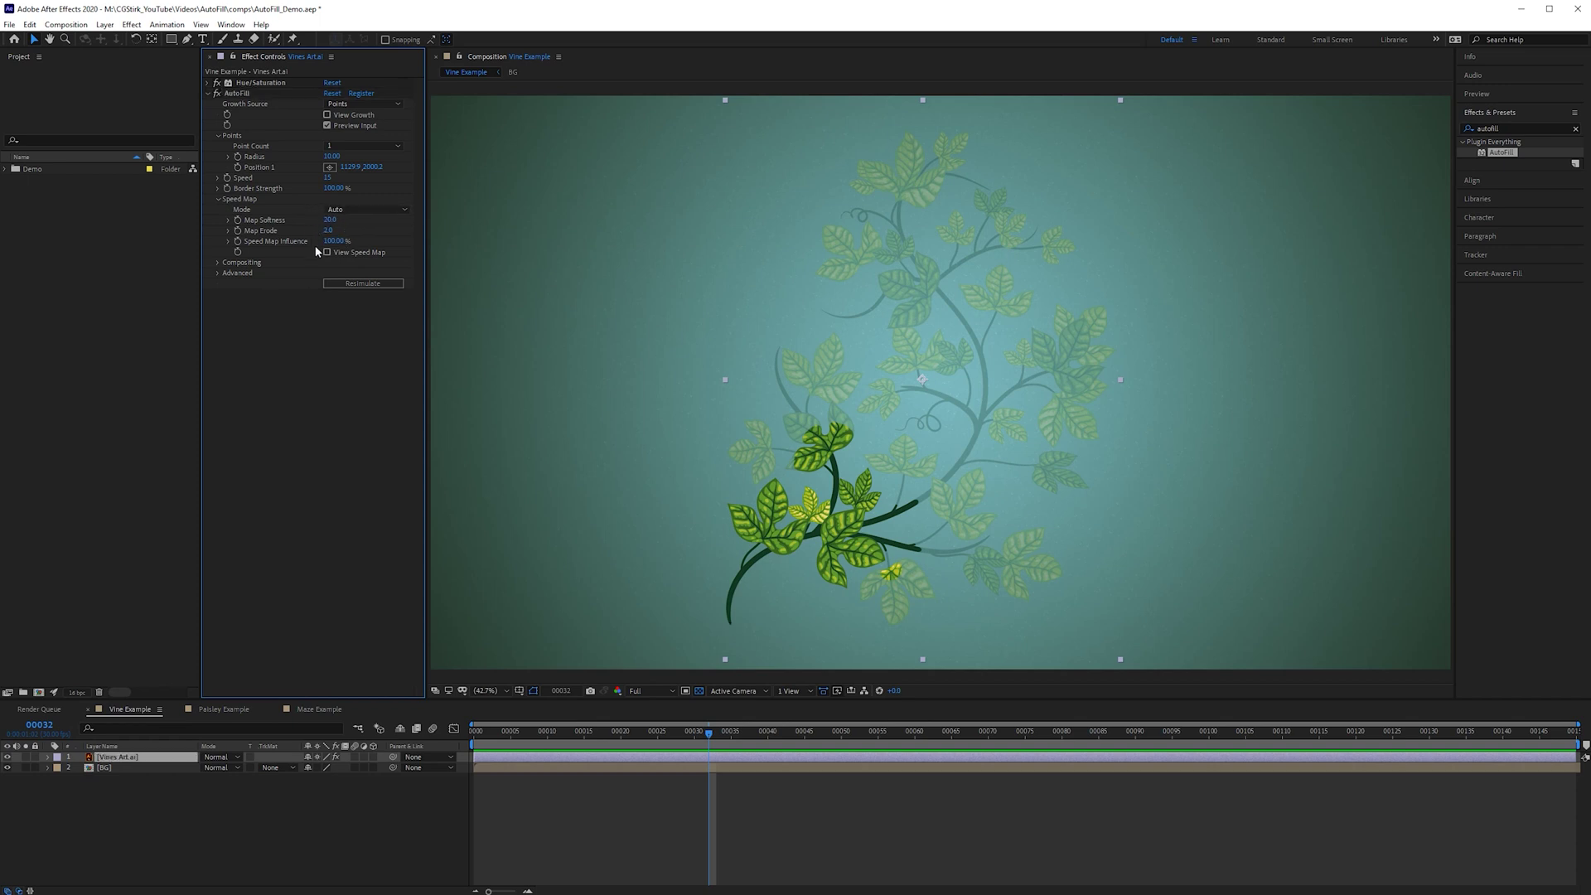
click(341, 255)
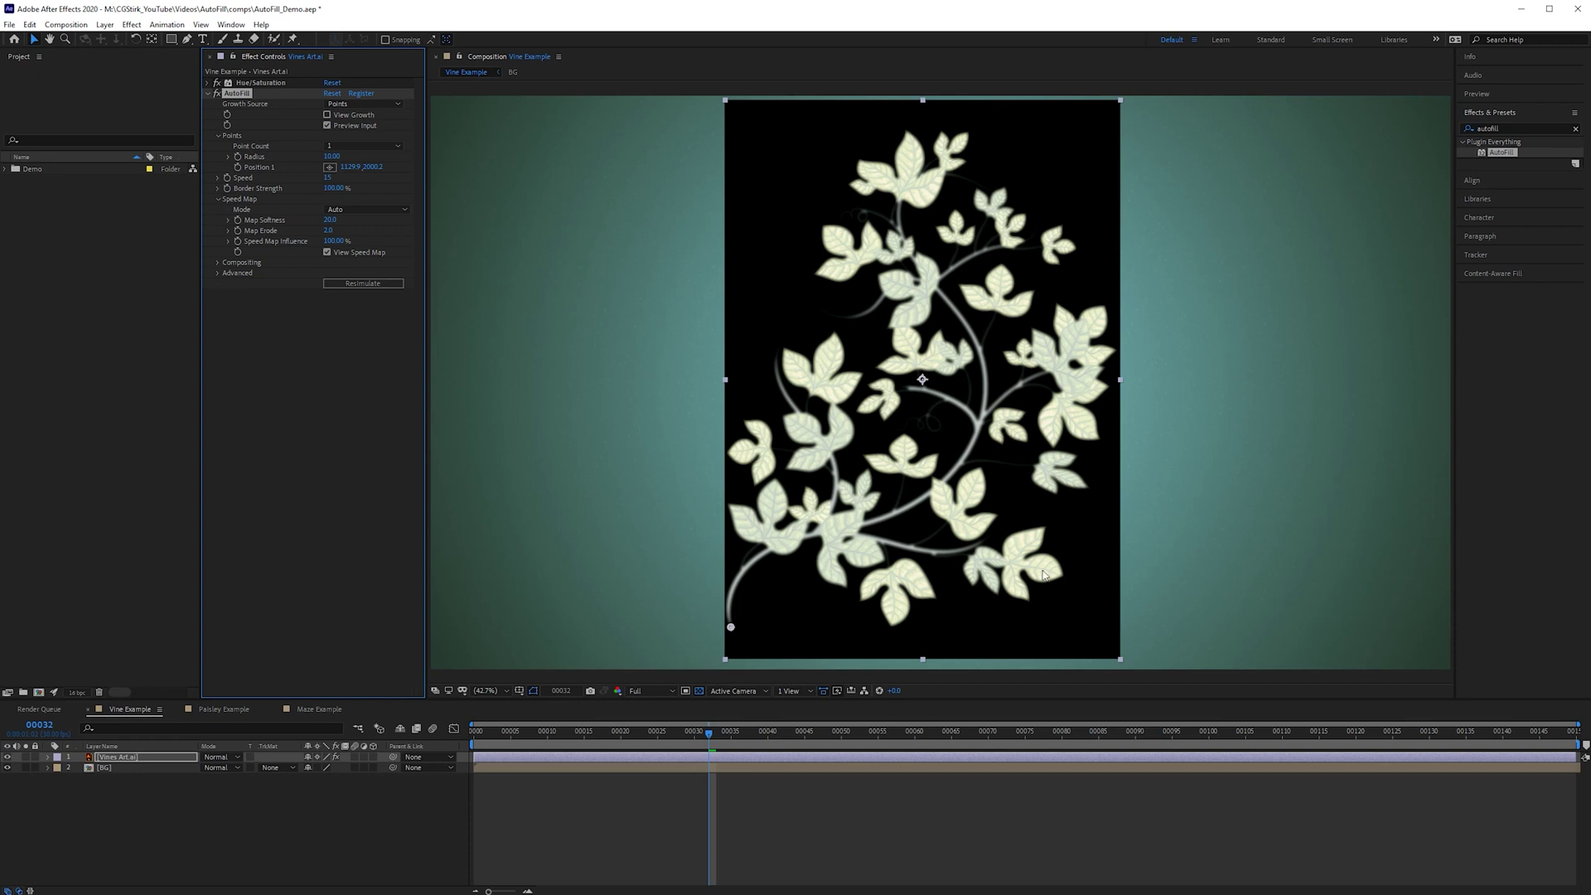
click(370, 265)
click(345, 256)
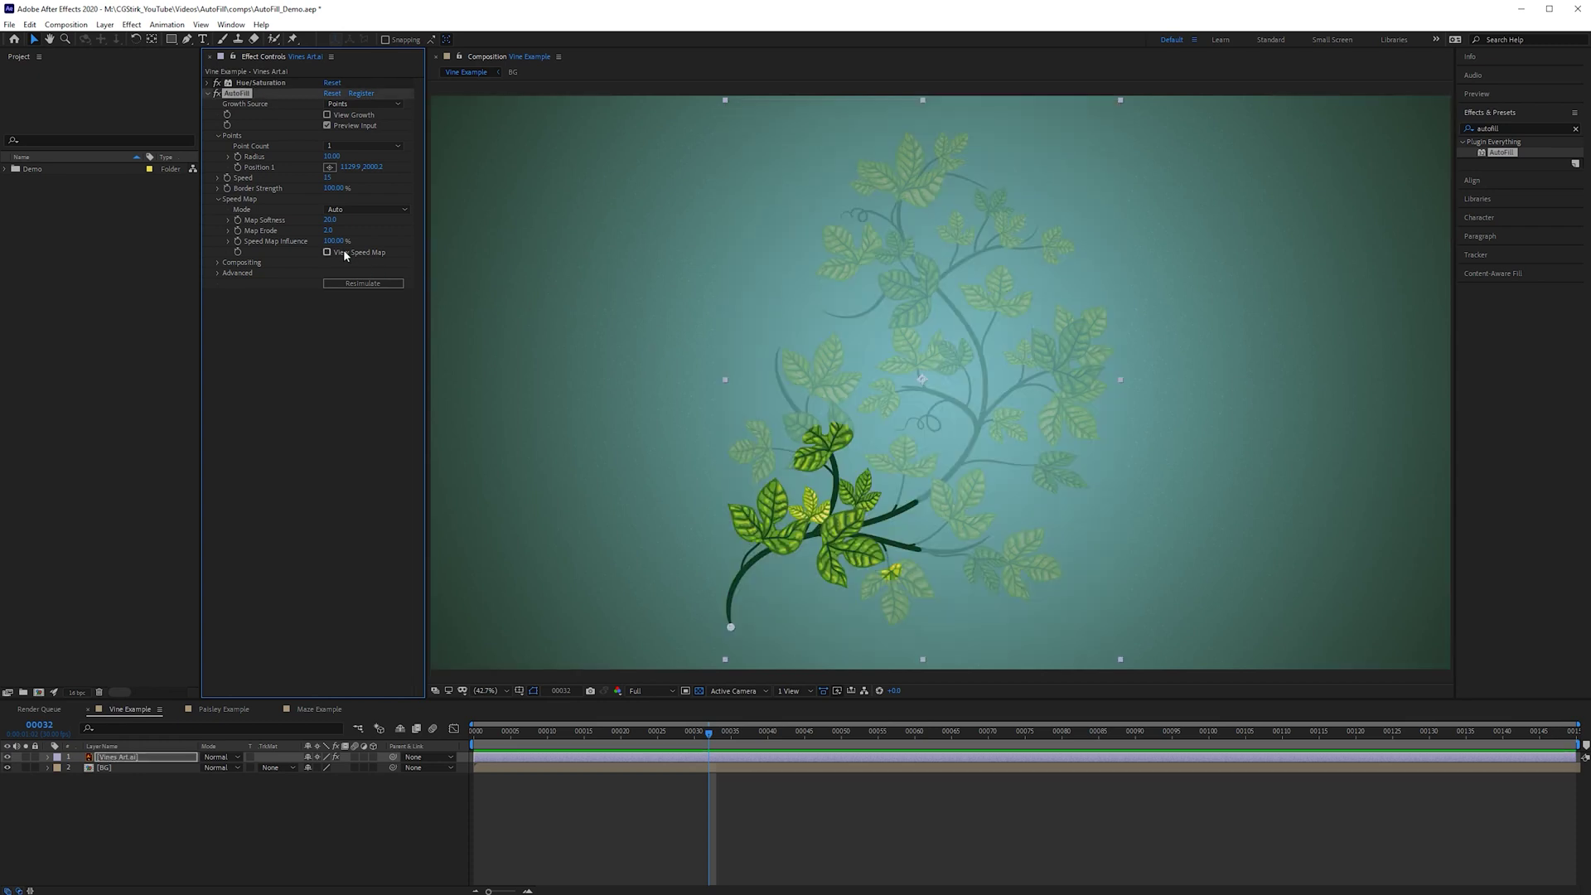
Step: Duplicate the Vines Art.ai layer and rename the copy Vines Art Speed Map
click(145, 757)
key(ctrl+d)
key(Return)
key(Right)
key(BackSpace)
key(BackSpace)
text(Speed Map)
key(Return)
Step: Remove AutoFill from the Vines Art Speed Map layer and set its Hue/Saturation master saturation to -100
click(235, 276)
key(Delete)
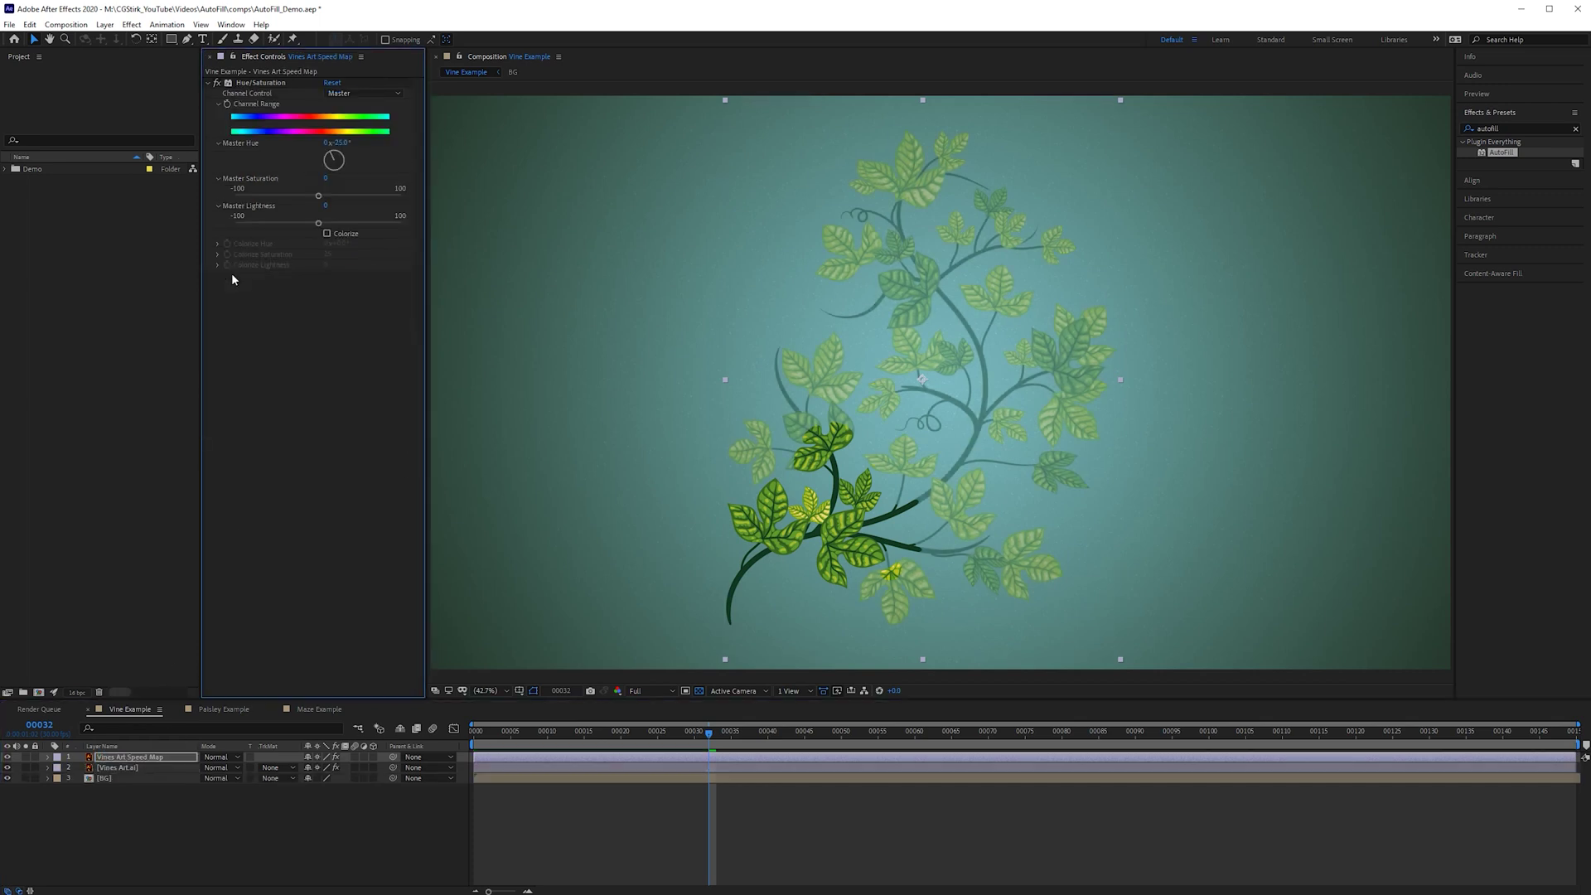
drag(320, 201, 207, 208)
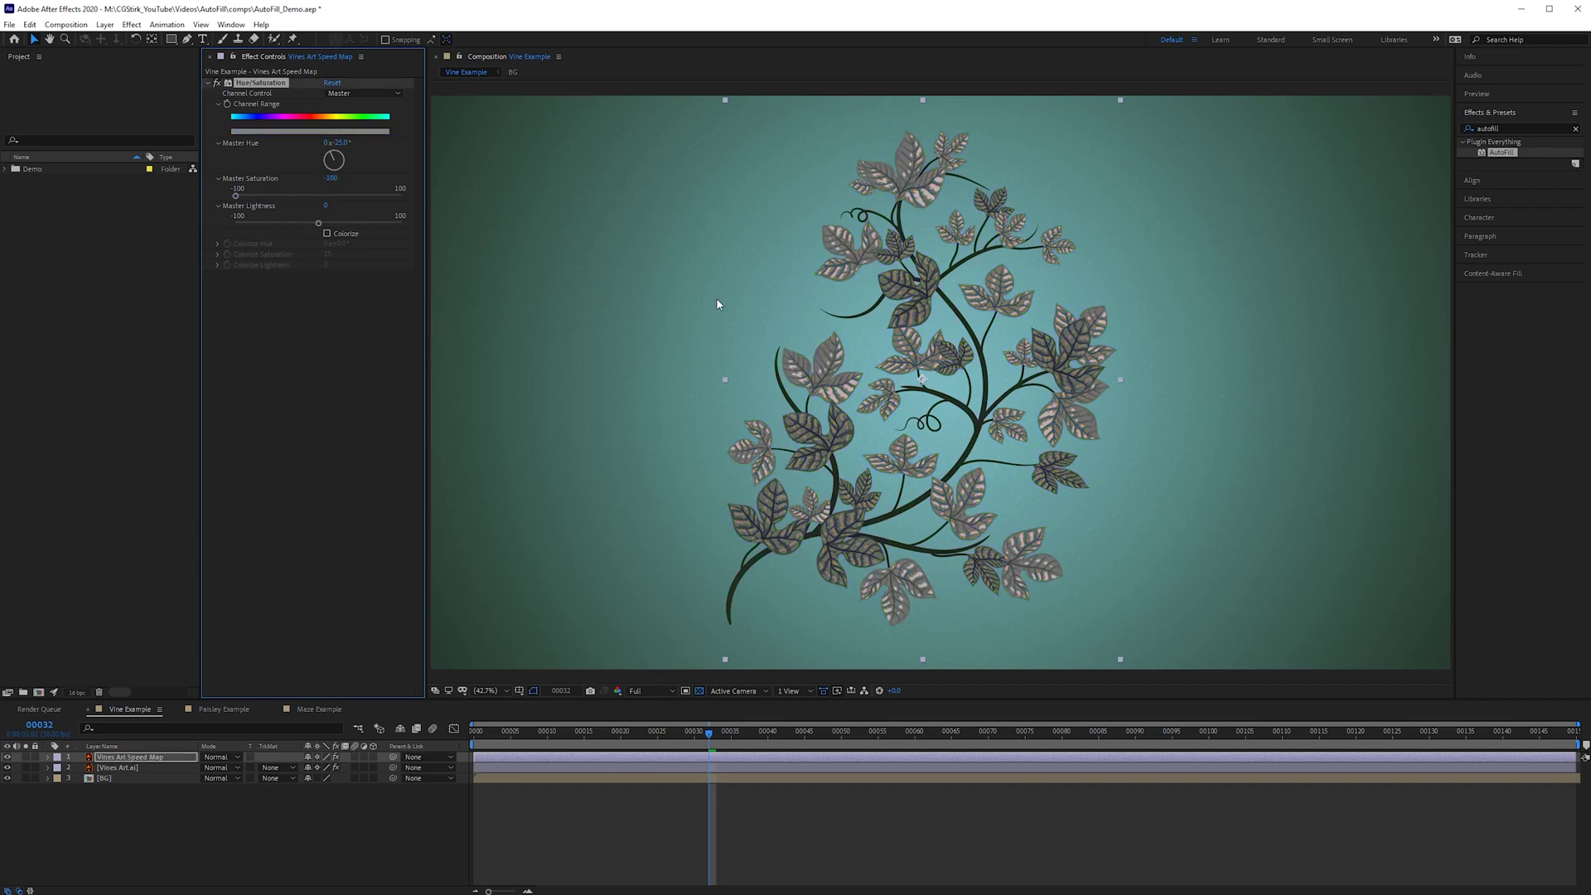
Step: Apply the Invert effect to the Vines Art Speed Map layer
drag(1500, 128, 1414, 136)
text(invert)
drag(1508, 185, 375, 396)
Step: Add Curves to the speed map layer and shape a steep RGB curve that turns the leaves black and the stems white
double_click(1469, 185)
text(curves)
drag(233, 506, 315, 519)
drag(348, 427, 337, 428)
drag(317, 506, 324, 509)
drag(335, 428, 343, 422)
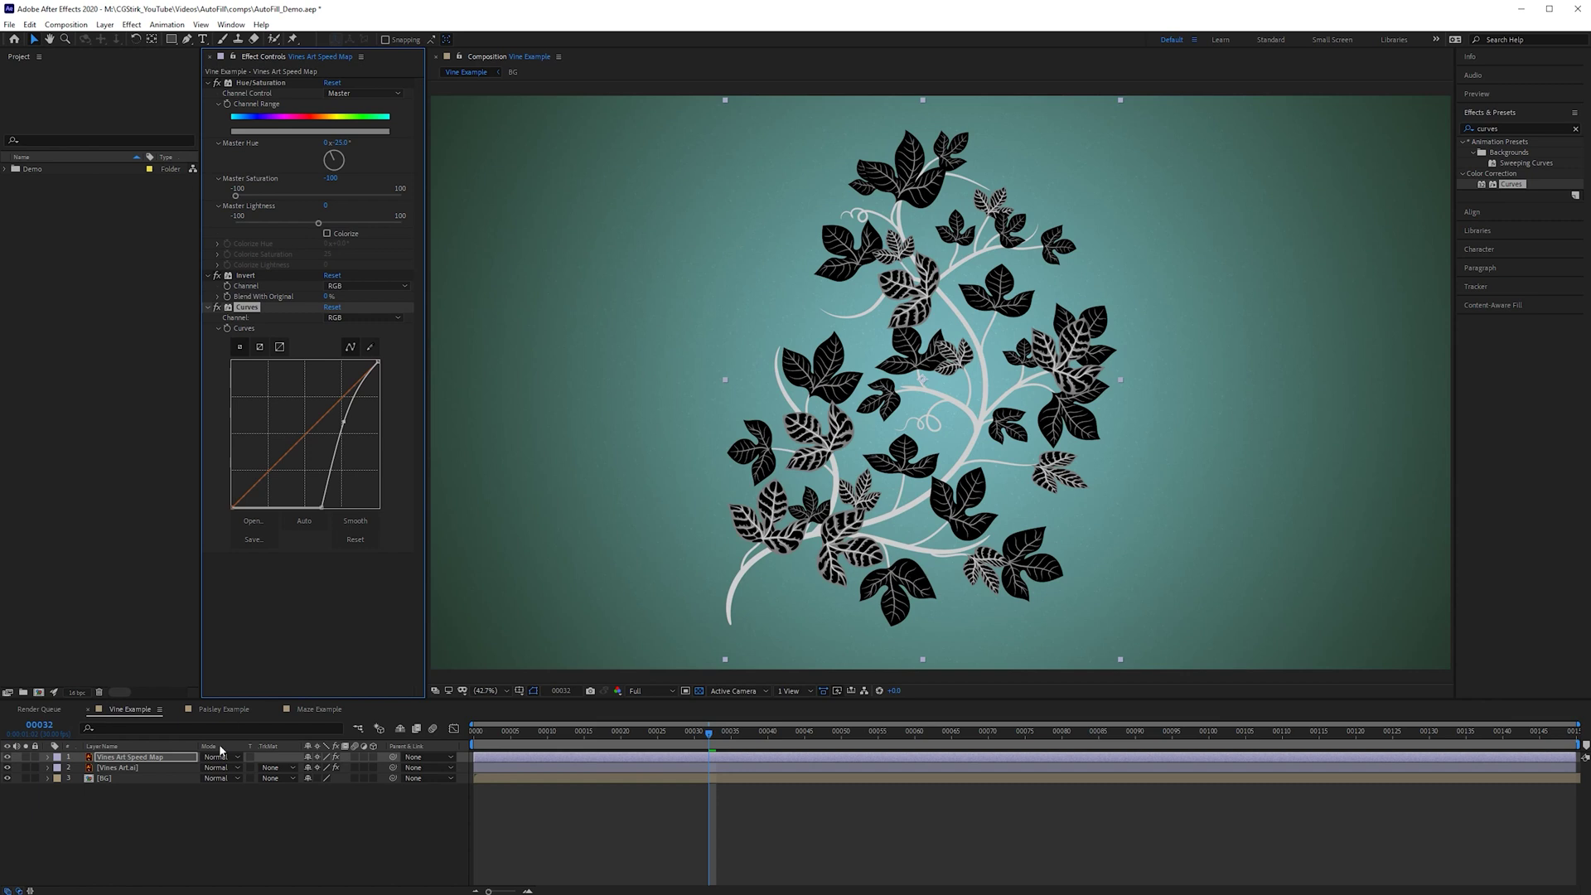
Step: Hide the Vines Art Speed Map layer and set the speed map mode of AutoFill on Vines Art.ai to Custom Layer
click(8, 757)
click(112, 769)
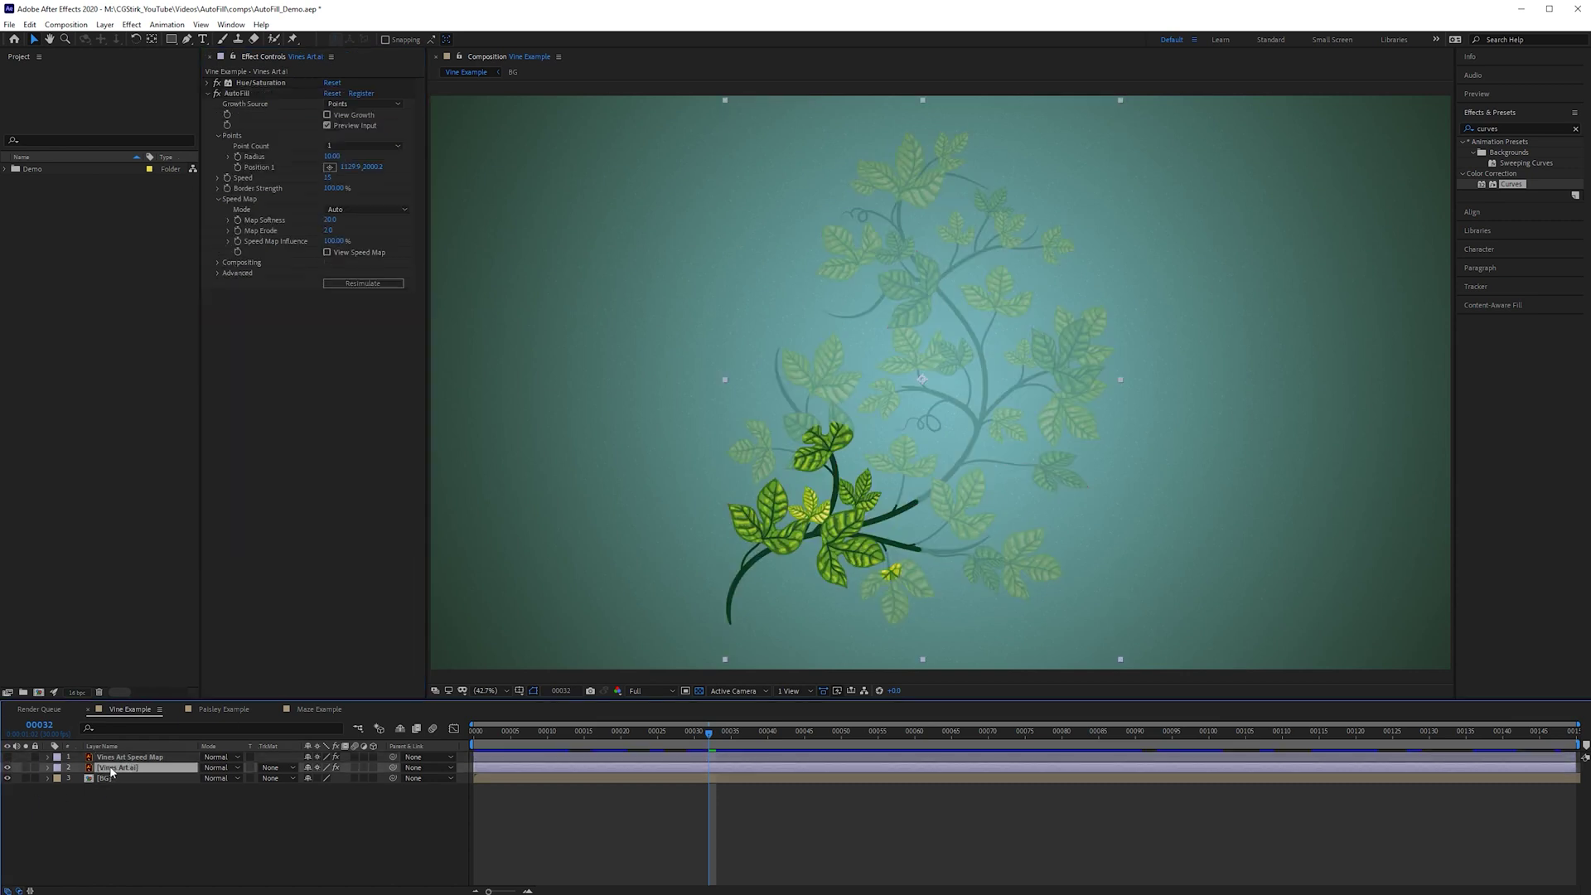
click(367, 212)
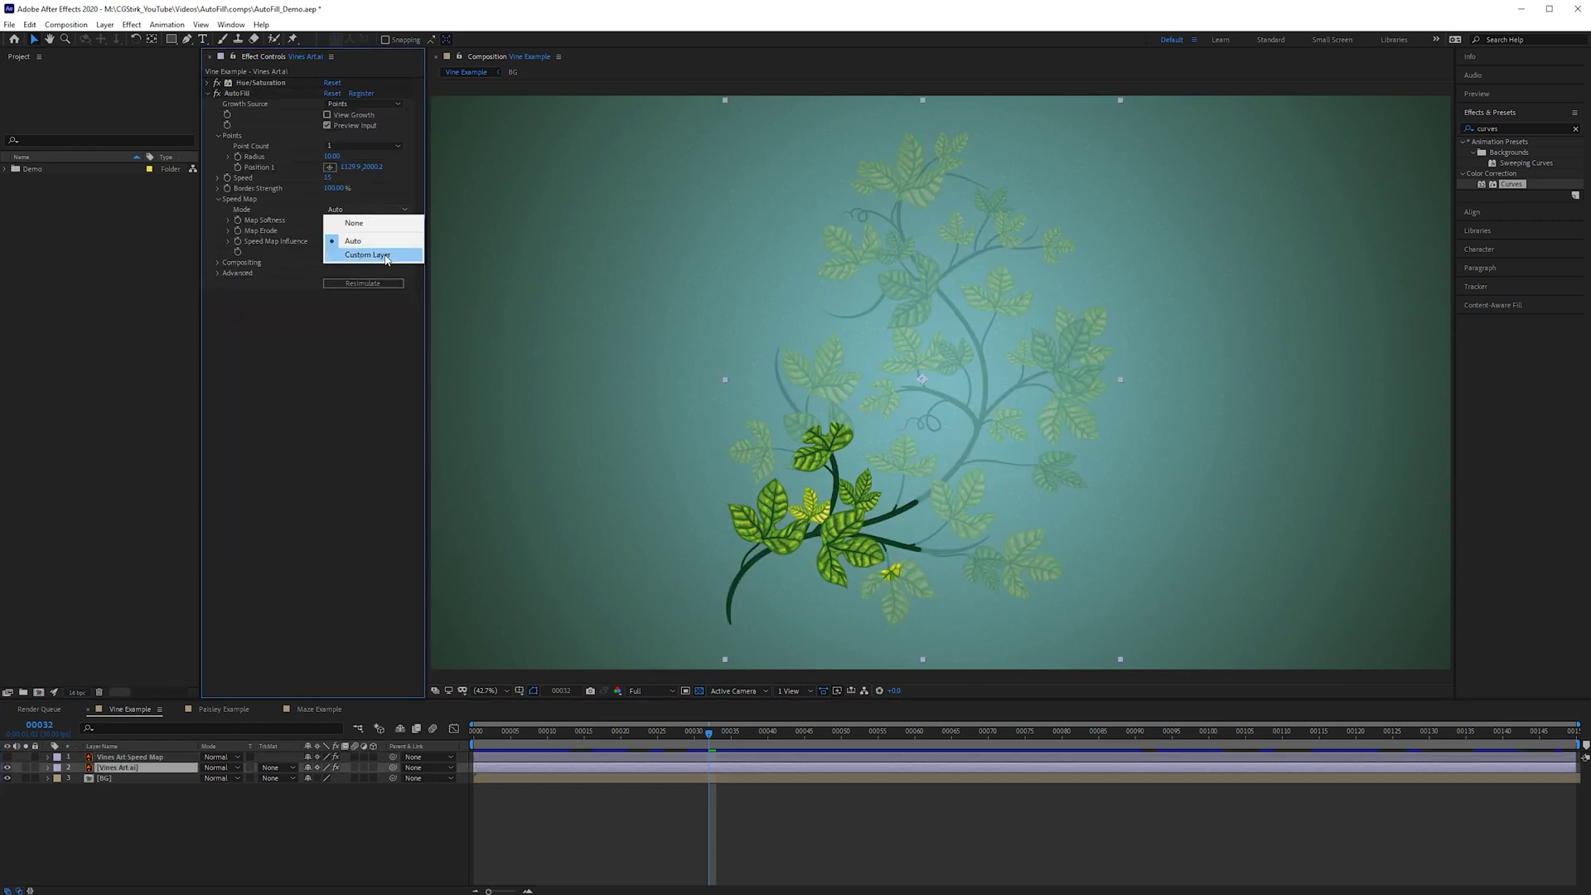
click(368, 256)
Step: Use Vines Art Speed Map with its effects and masks as the custom speed map layer, keeping the Luma channel
click(343, 220)
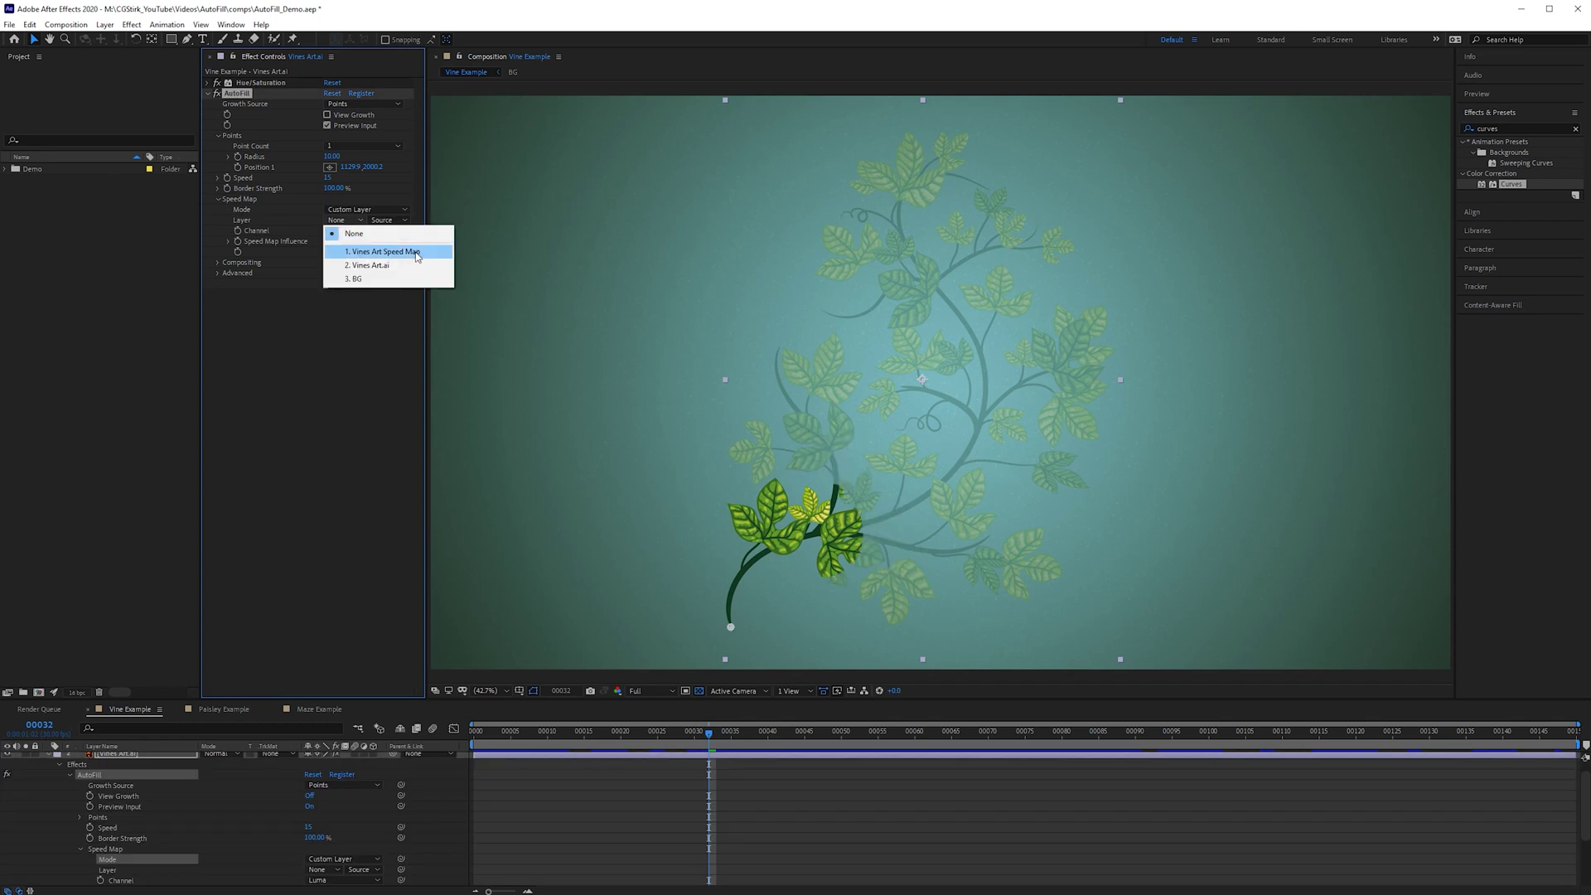
click(417, 252)
click(386, 220)
click(423, 262)
click(357, 232)
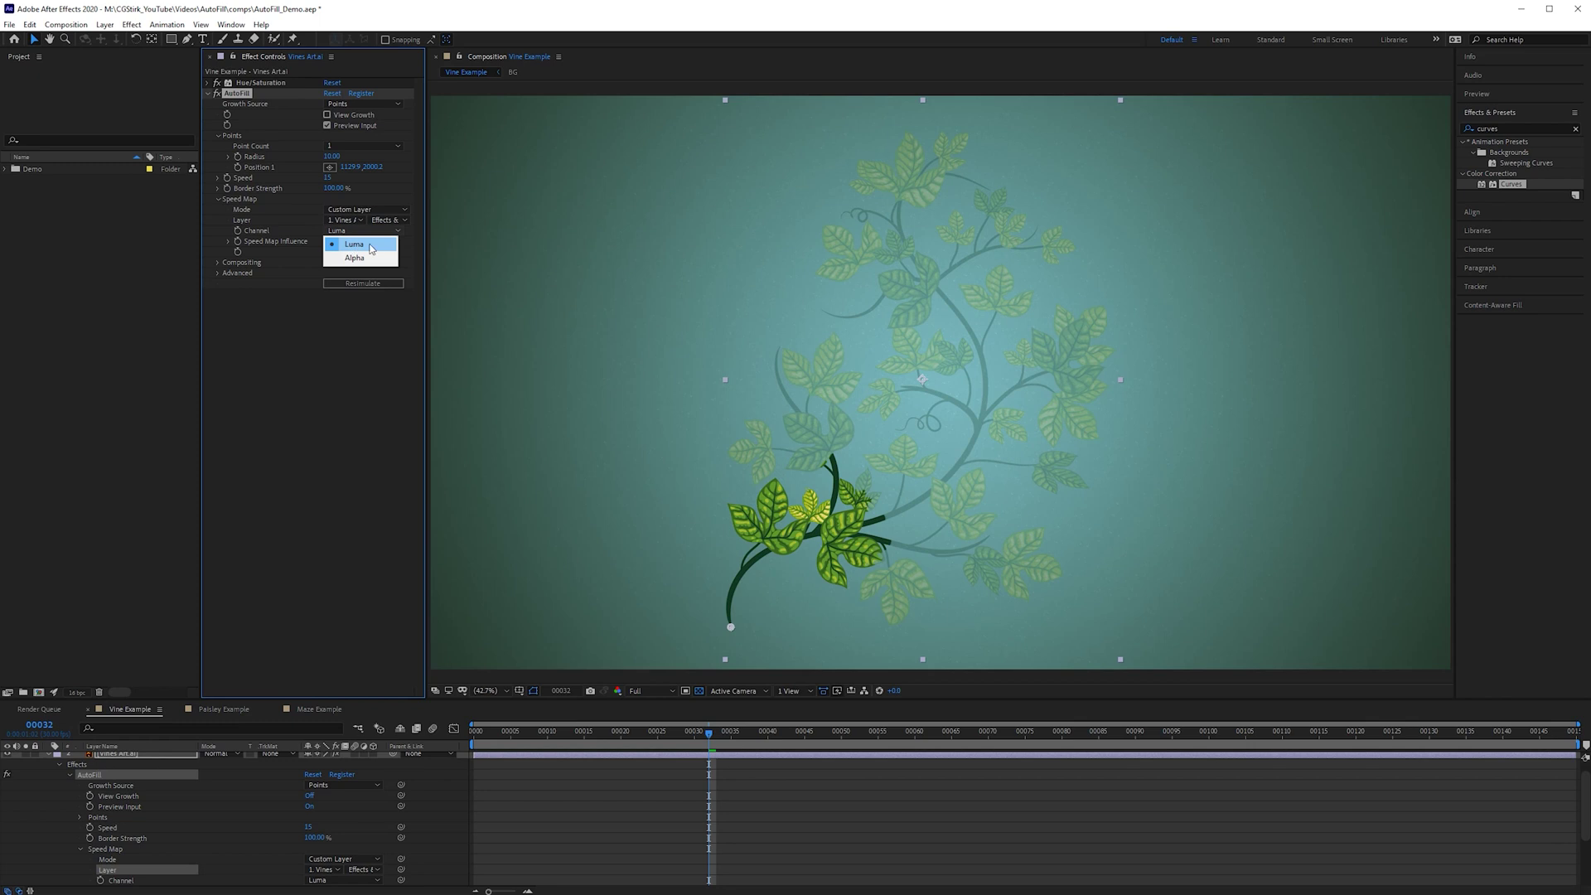
click(341, 325)
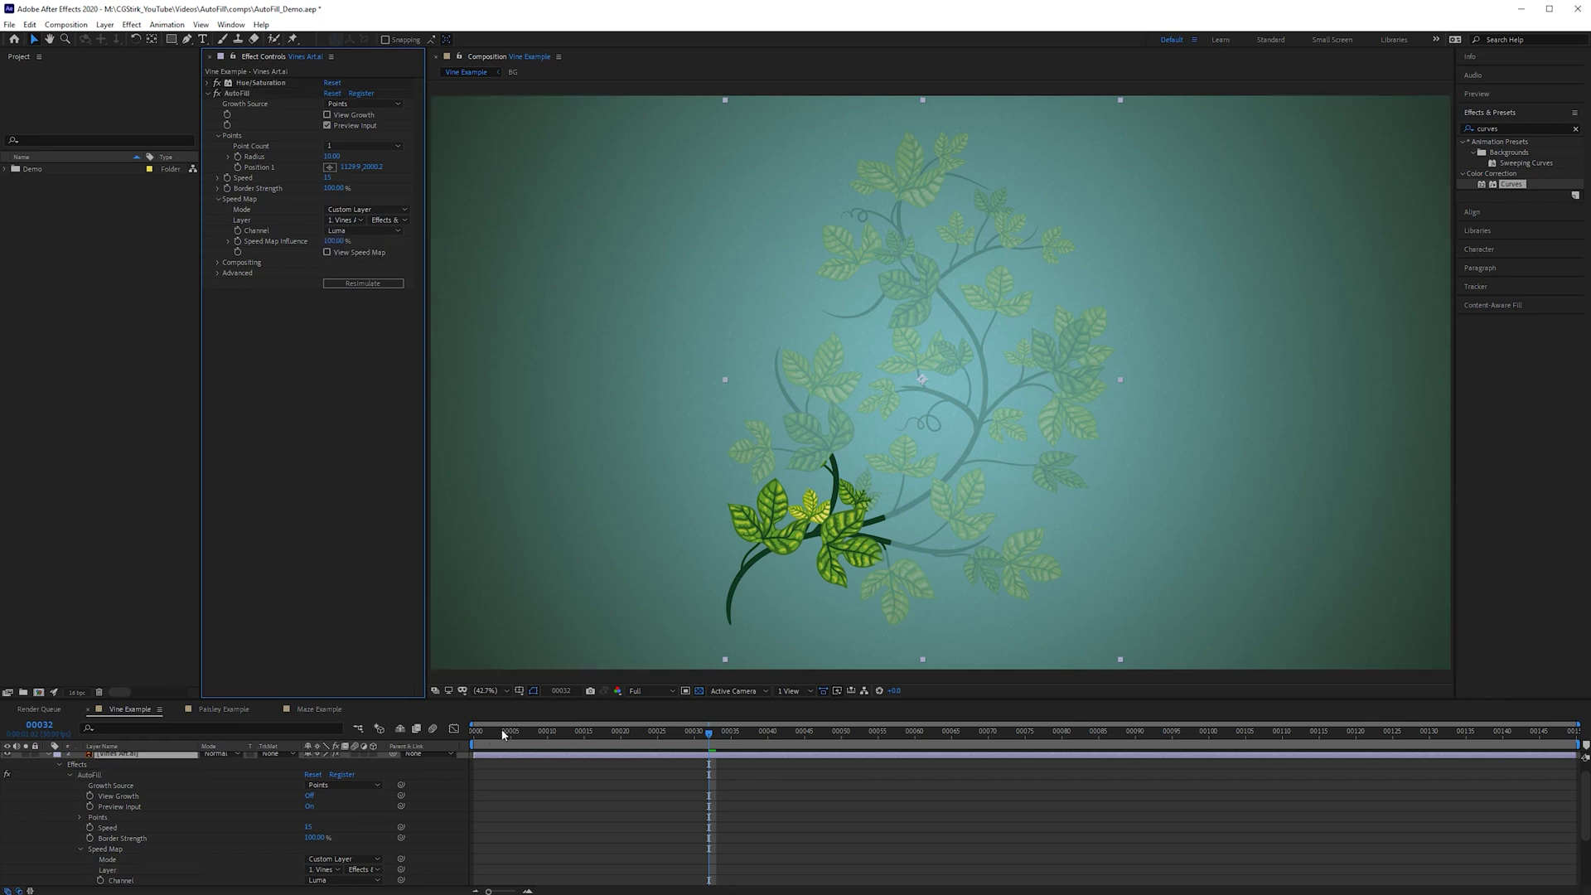
Step: Preview the vine growth, turn off AutoFill's Preview Input, and replay the animation from the first frame
key(Home)
key(space)
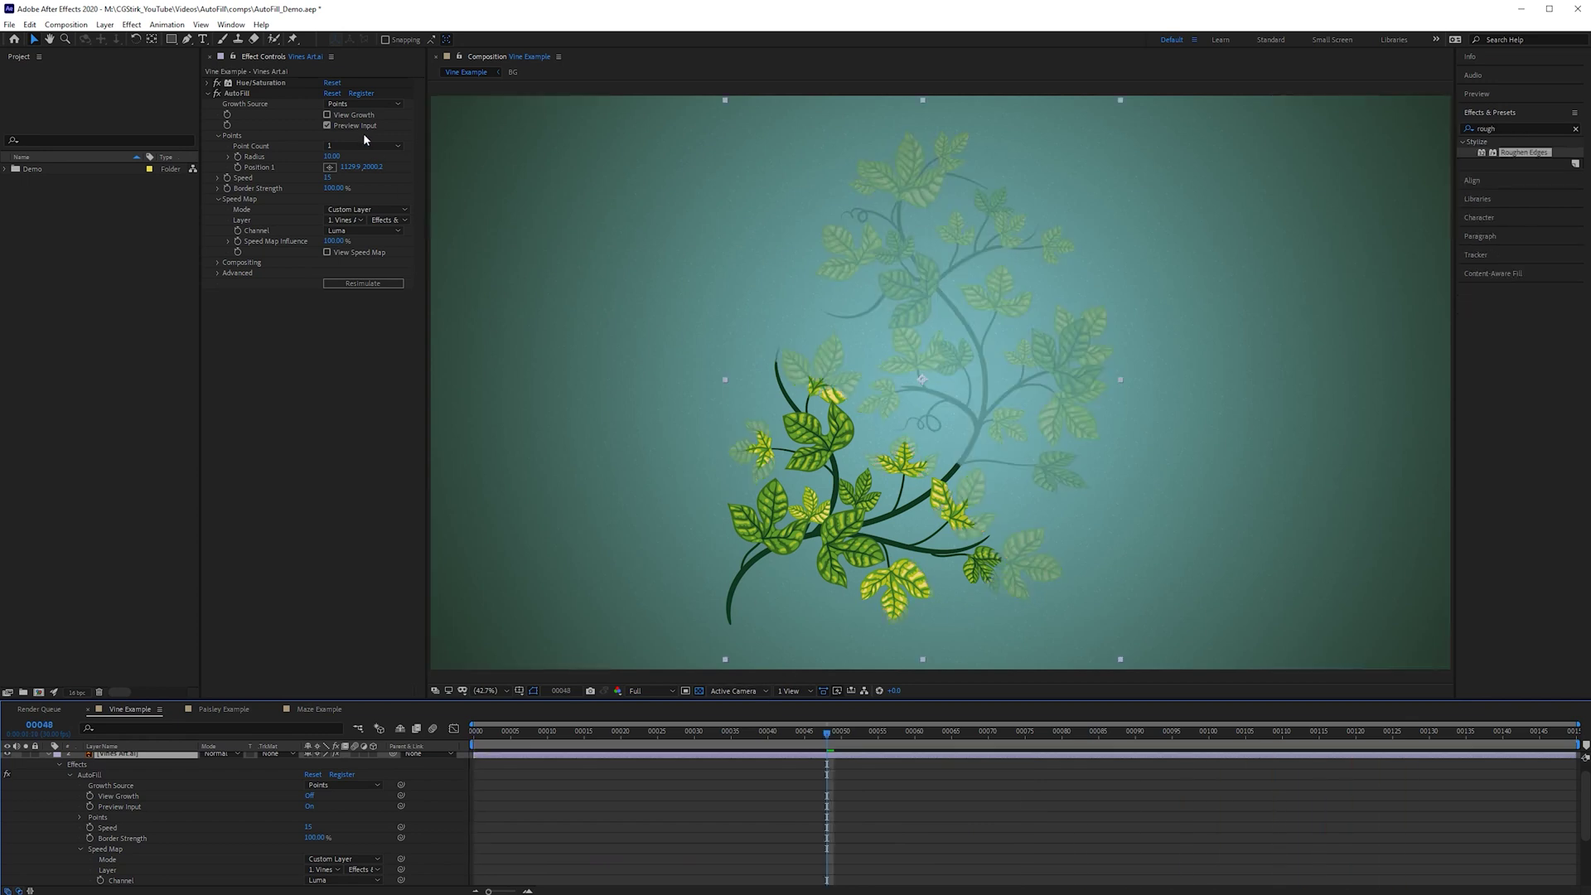
click(347, 126)
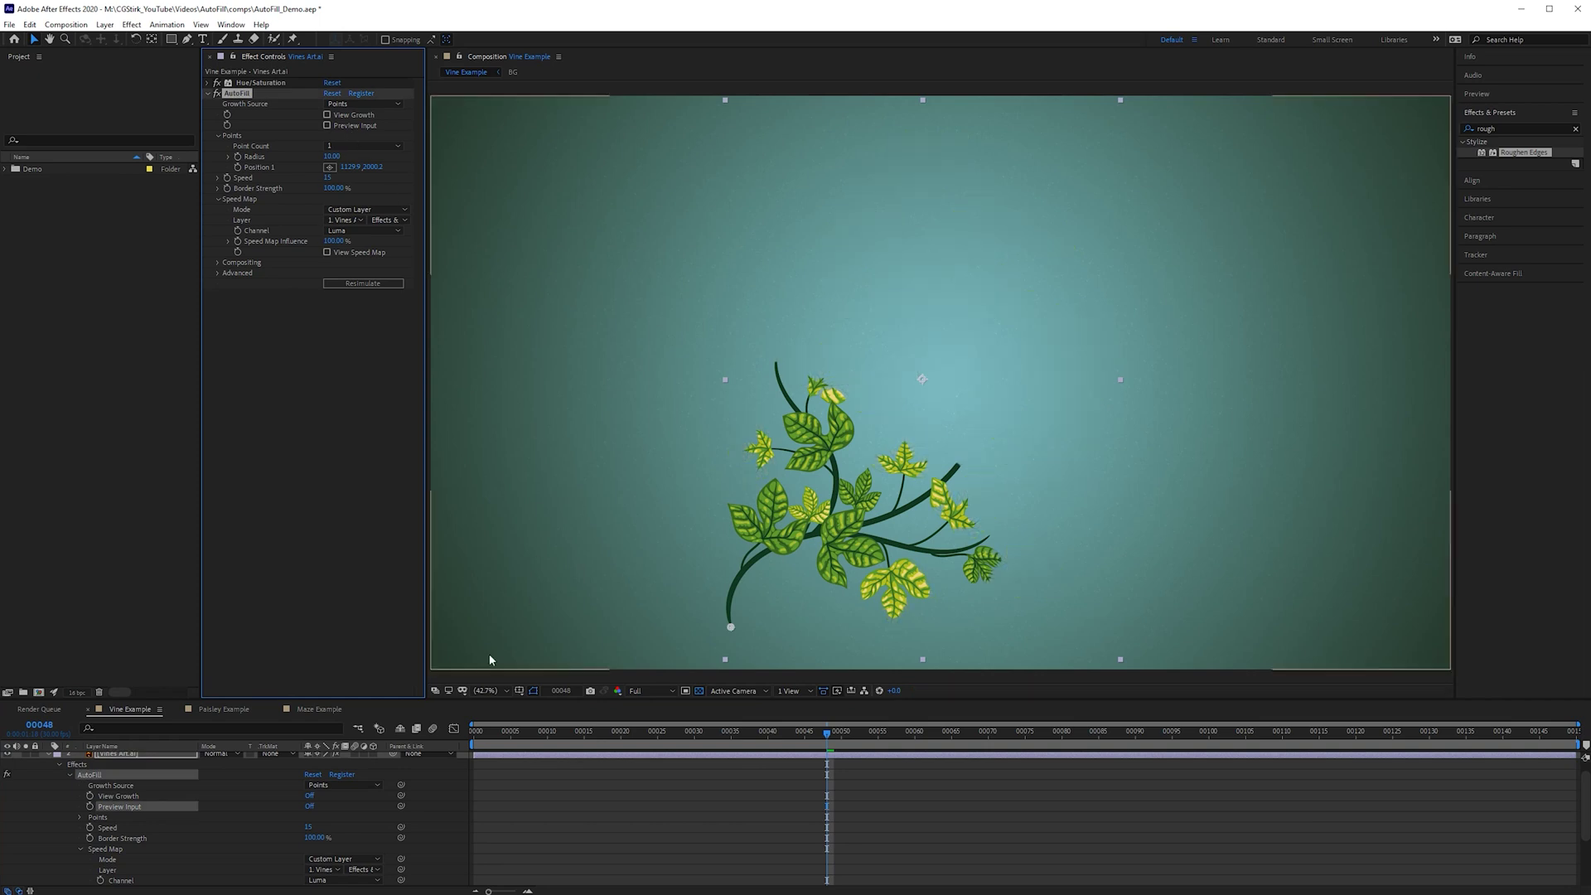
key(Home)
key(space)
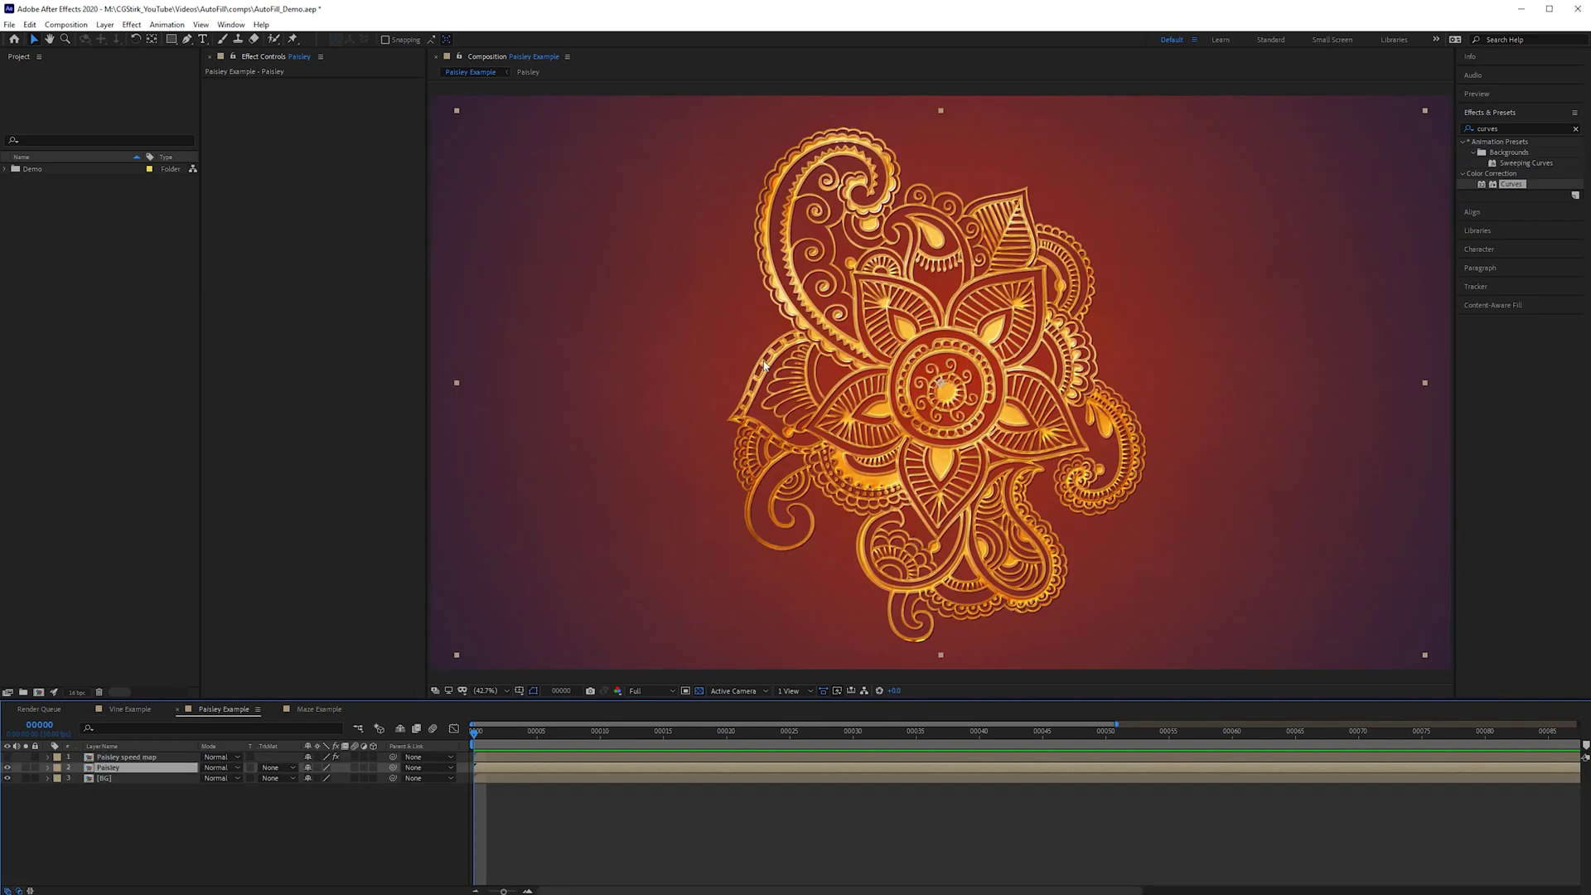
click(614, 303)
Step: In the Paisley Example composition, isolate the Paisley layer and examine the central flower's transparent gaps up close
click(41, 771)
click(26, 768)
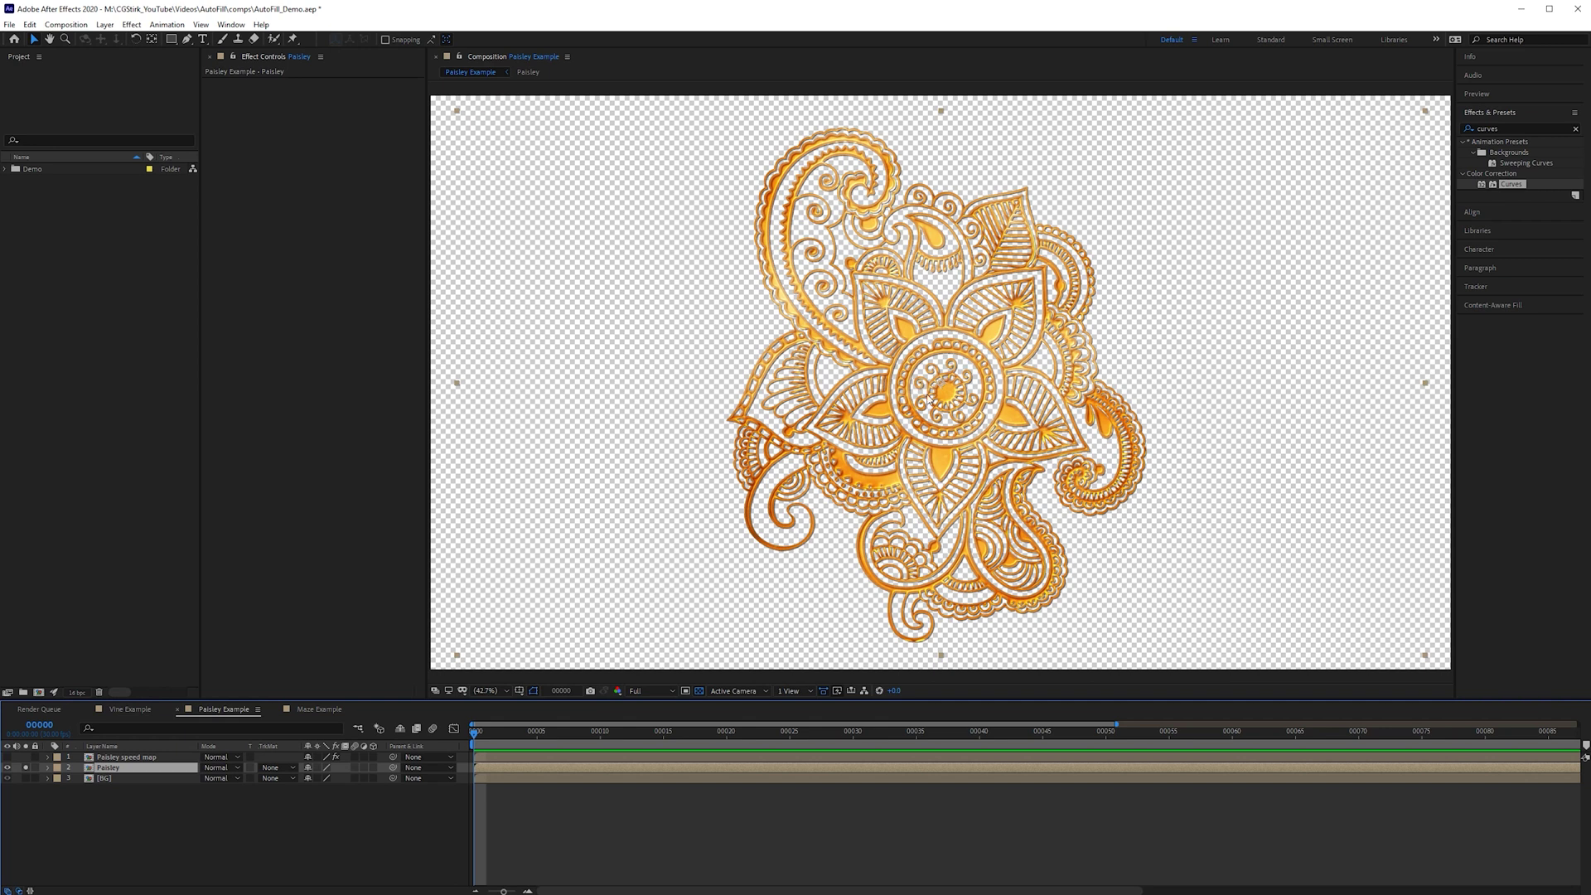
scroll(945, 382, up, 1)
scroll(929, 399, up, 2)
drag(855, 416, 837, 347)
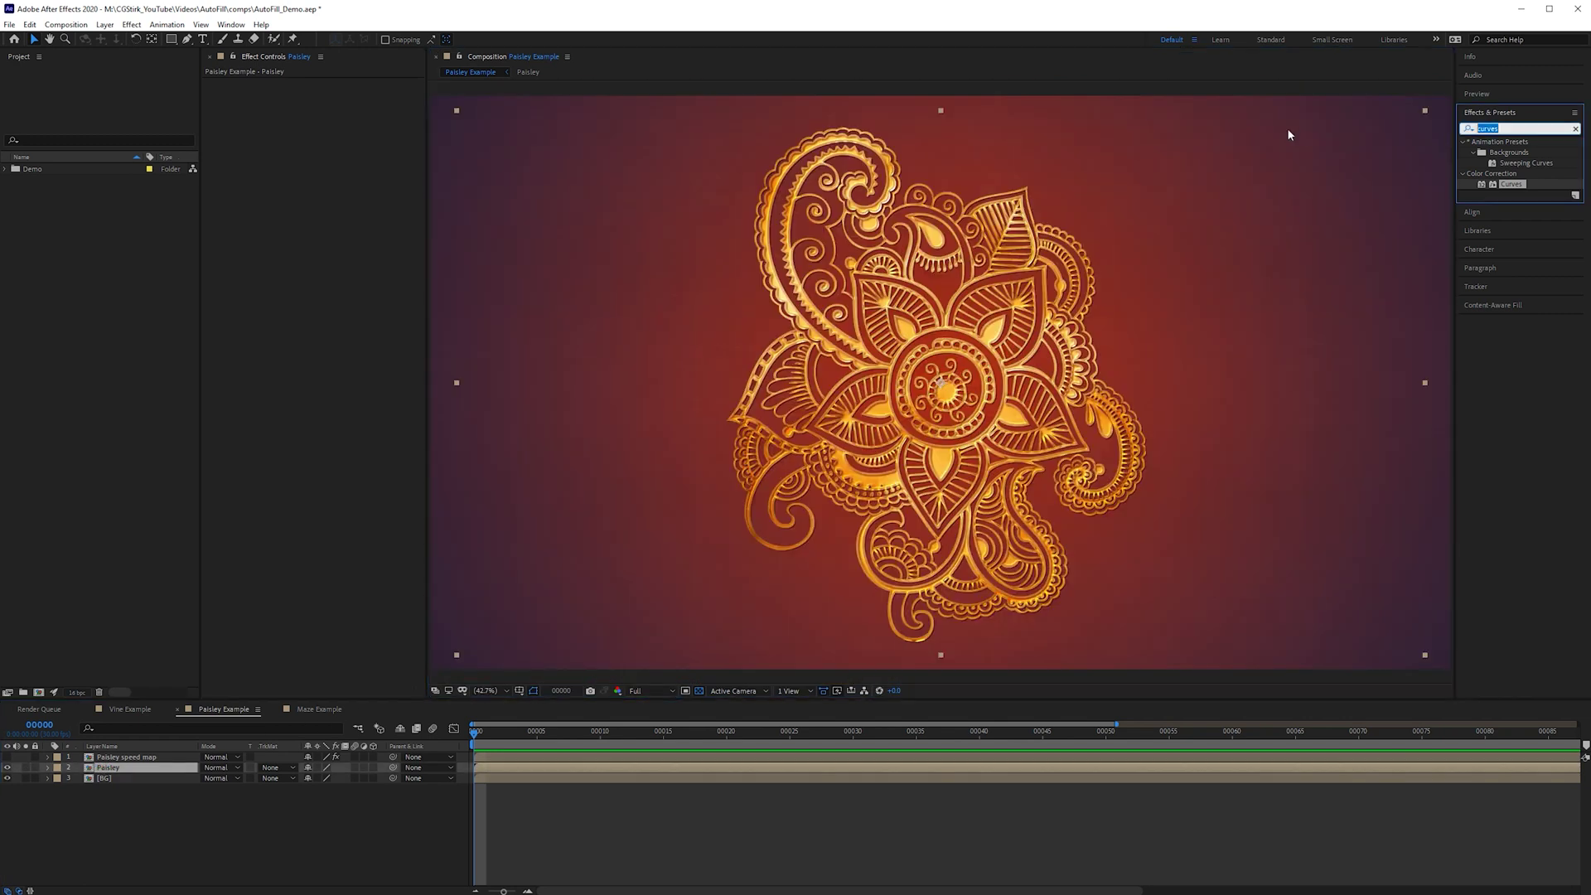
Step: Find the AutoFill effect and apply it to the Paisley layer
text(autof)
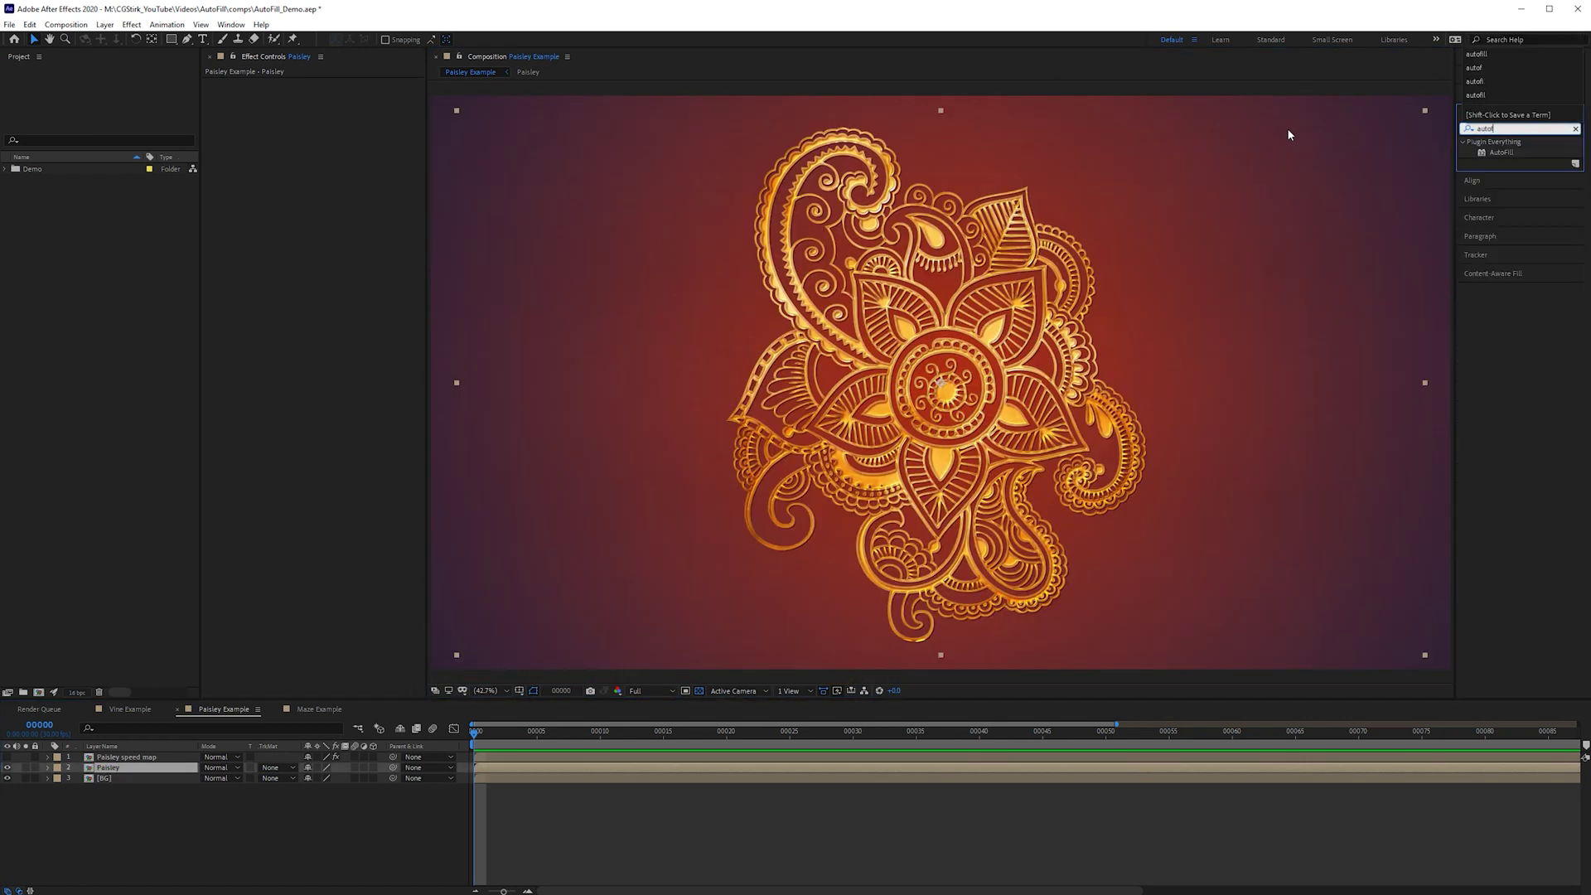
drag(1502, 153, 320, 280)
scroll(941, 387, up, 2)
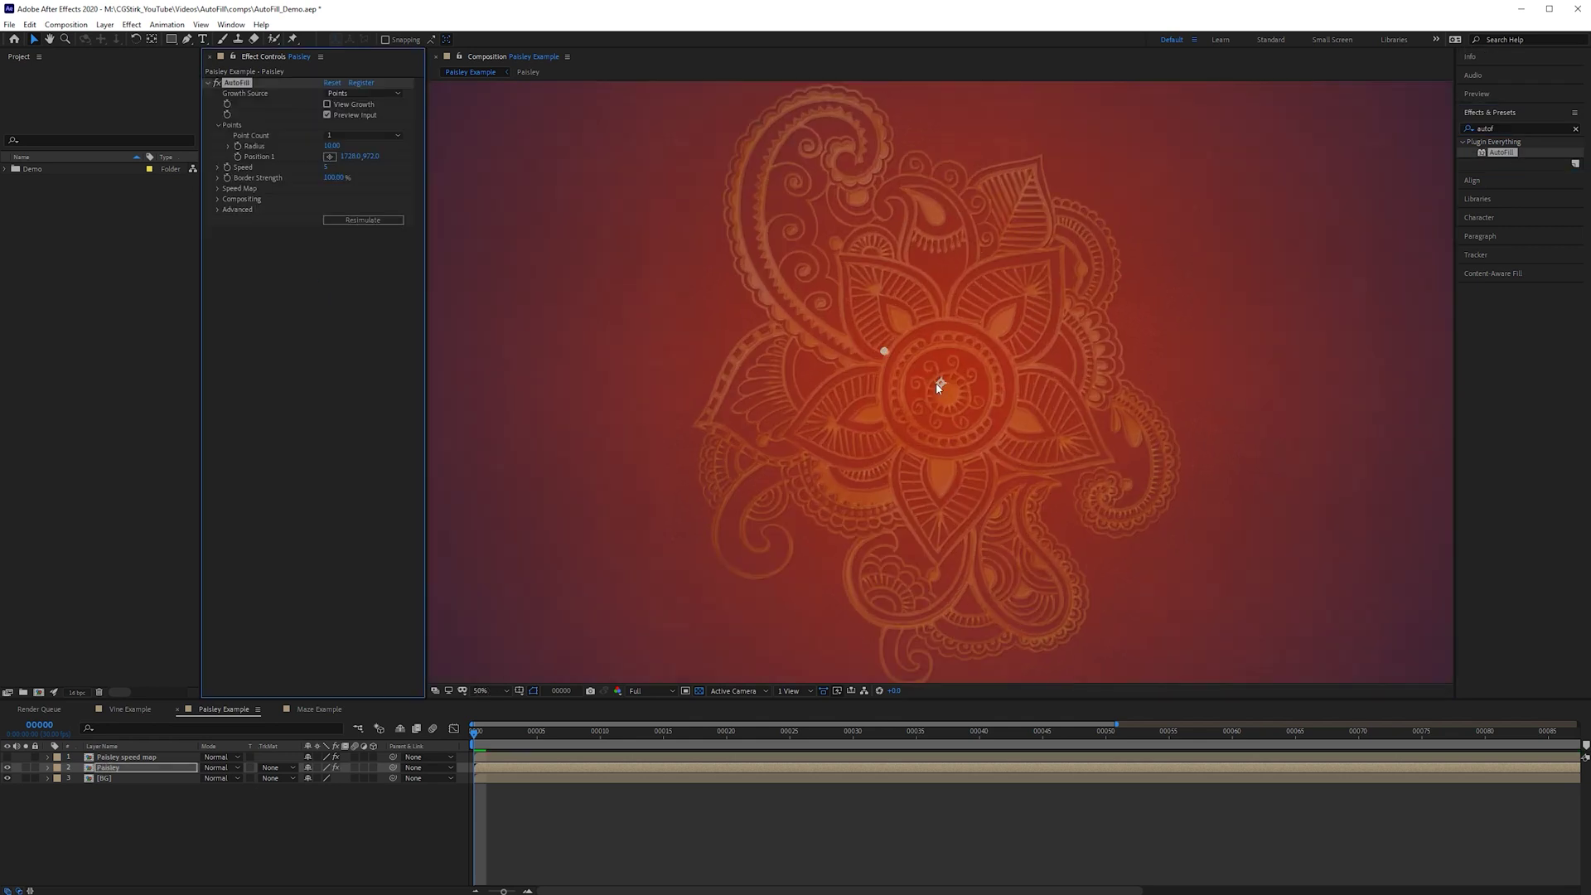
Step: Move AutoFill's growth point to the centre of the paisley flower and preview the growth
scroll(964, 409, up, 1)
drag(718, 256, 963, 422)
scroll(973, 425, down, 2)
key(space)
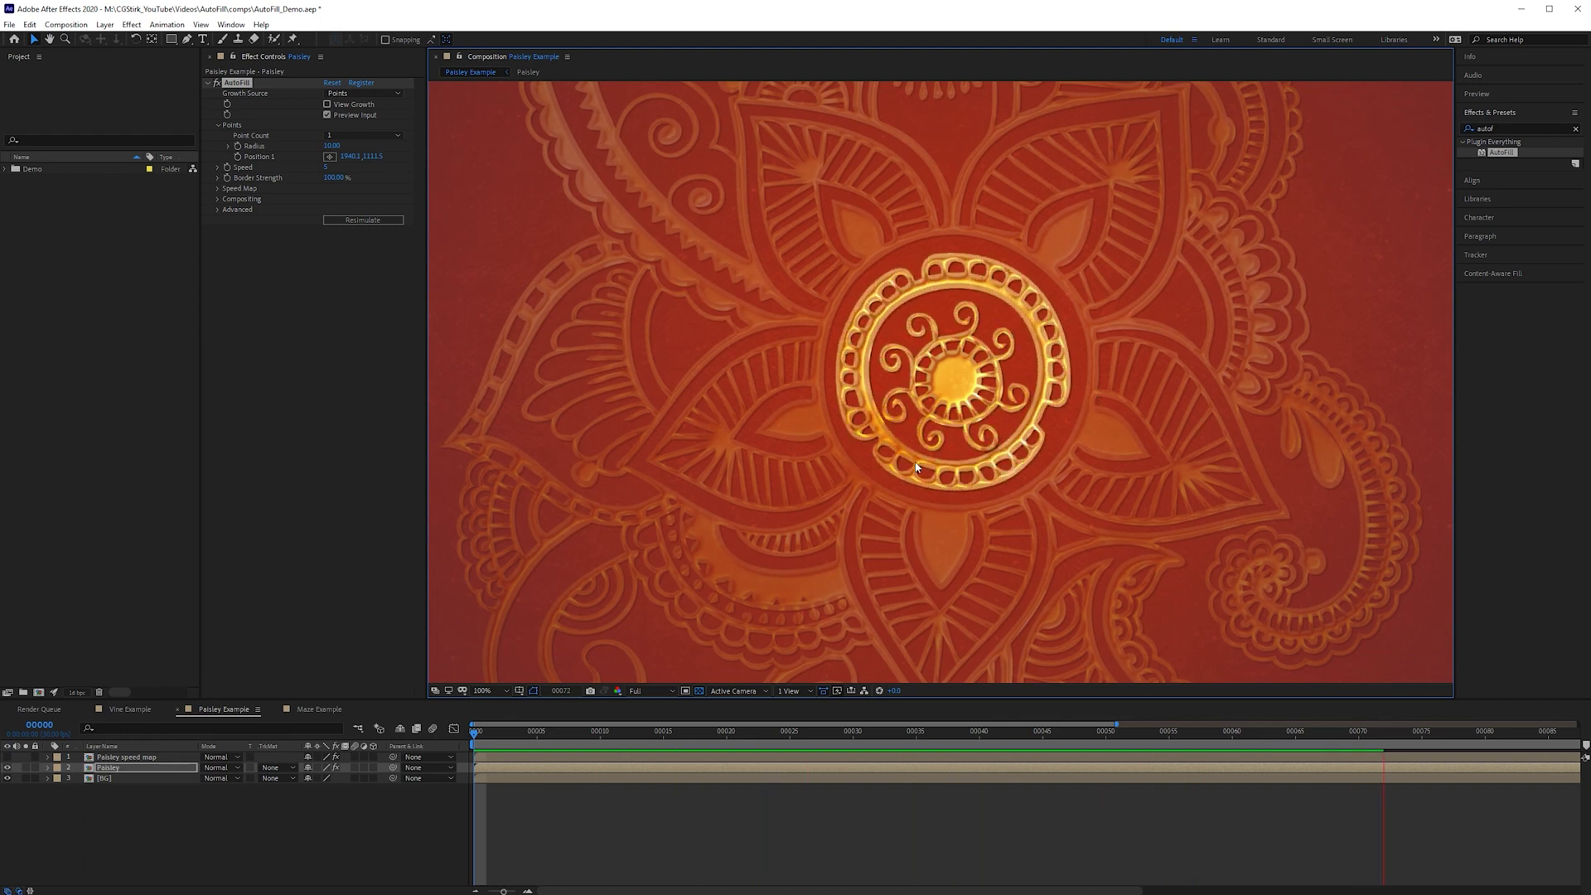
key(space)
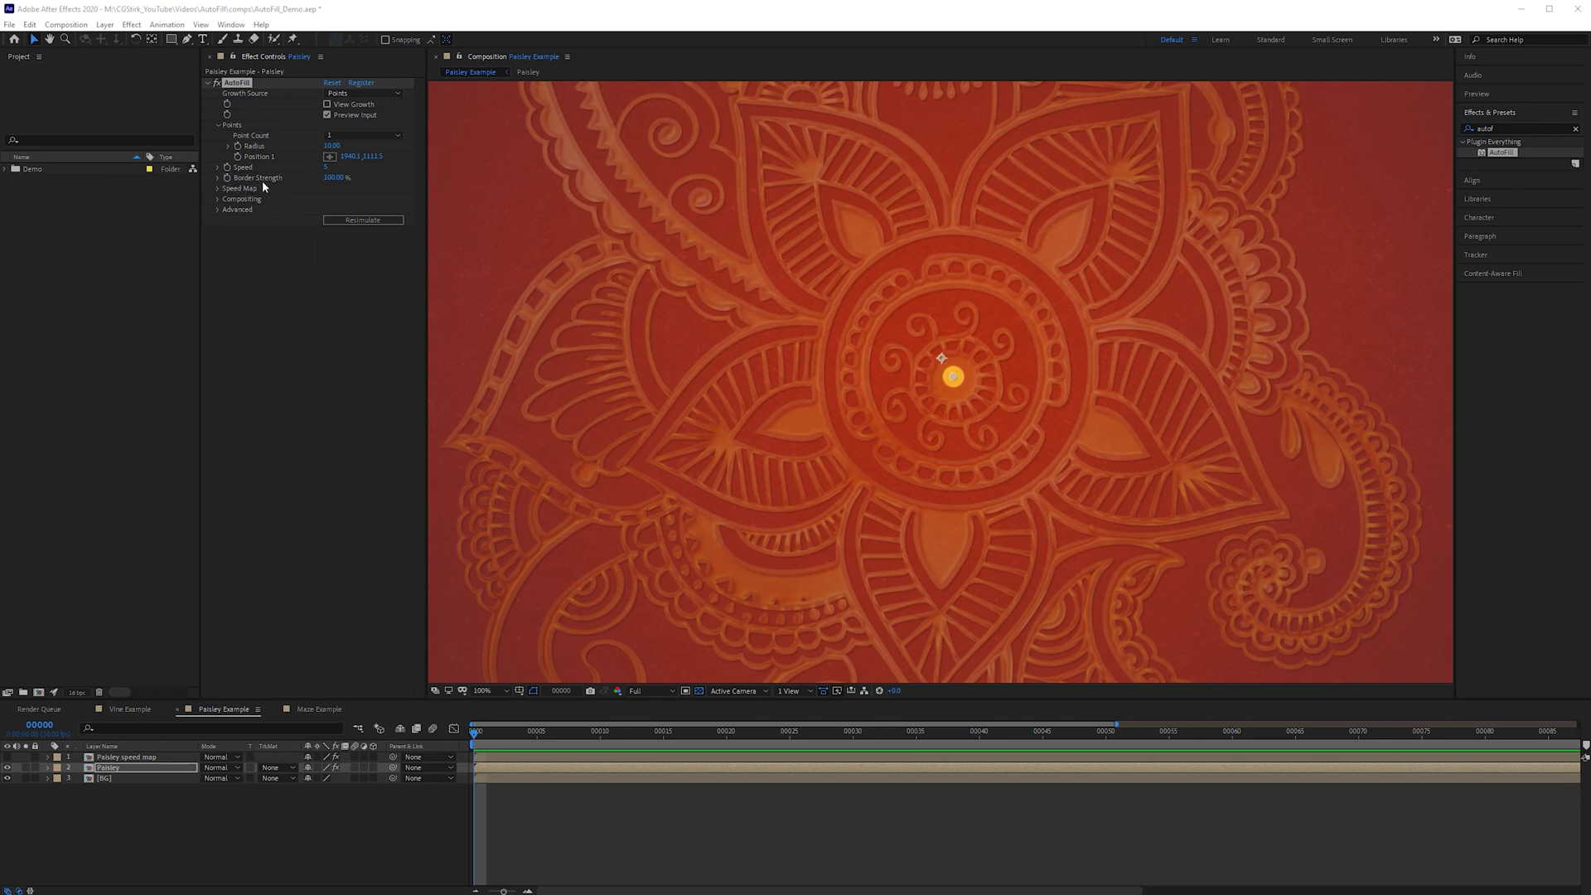
Step: Set AutoFill's Border Strength to 50% and preview the growth around the flower's centre
click(334, 178)
text(50)
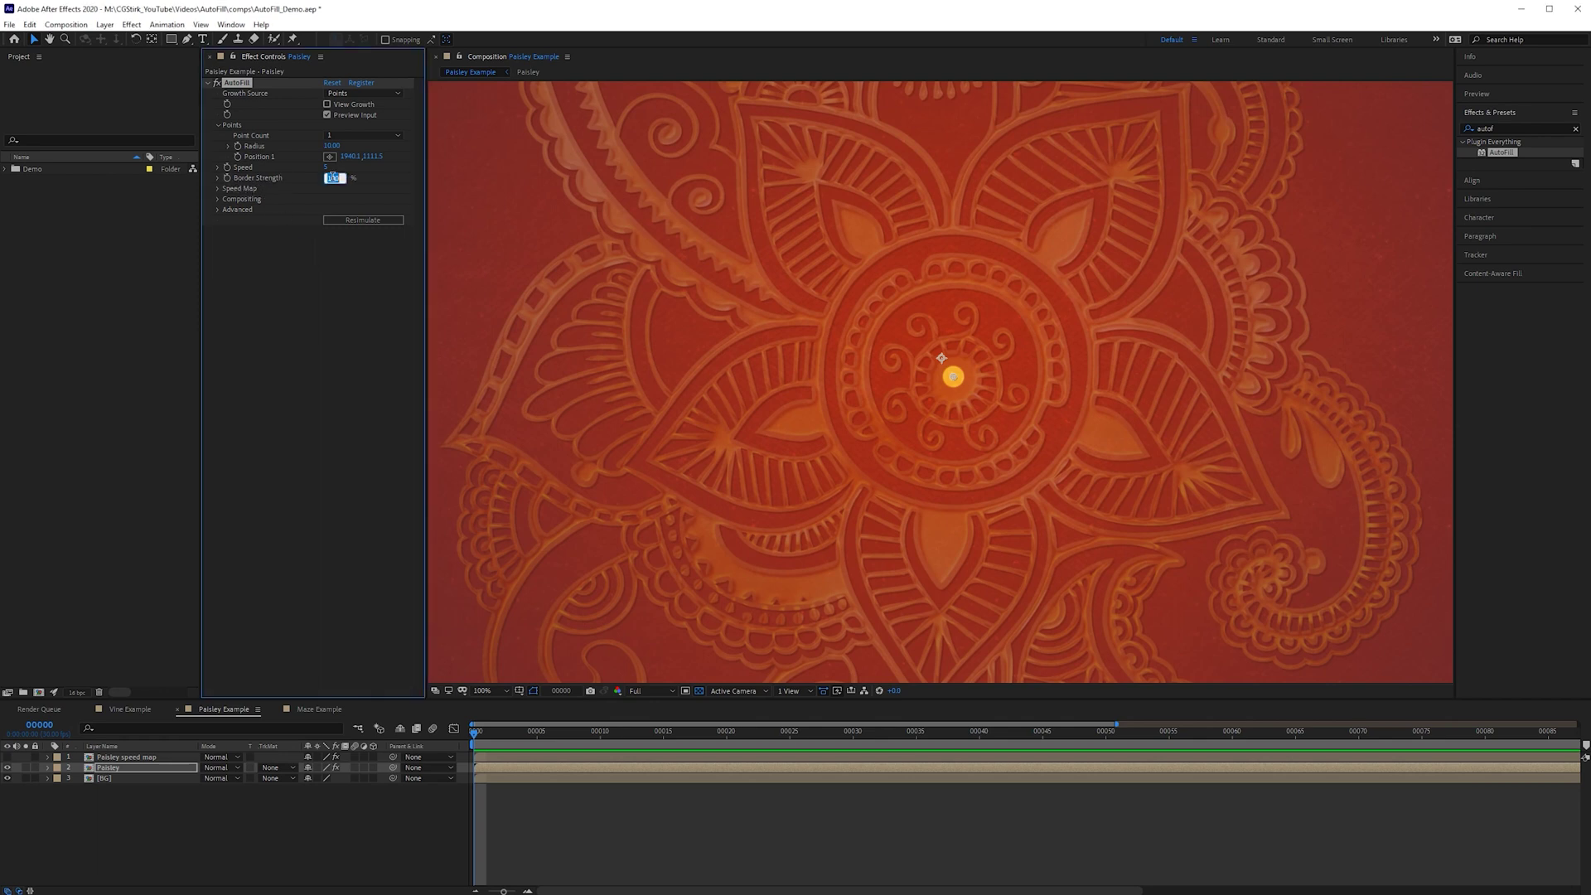
key(Return)
key(space)
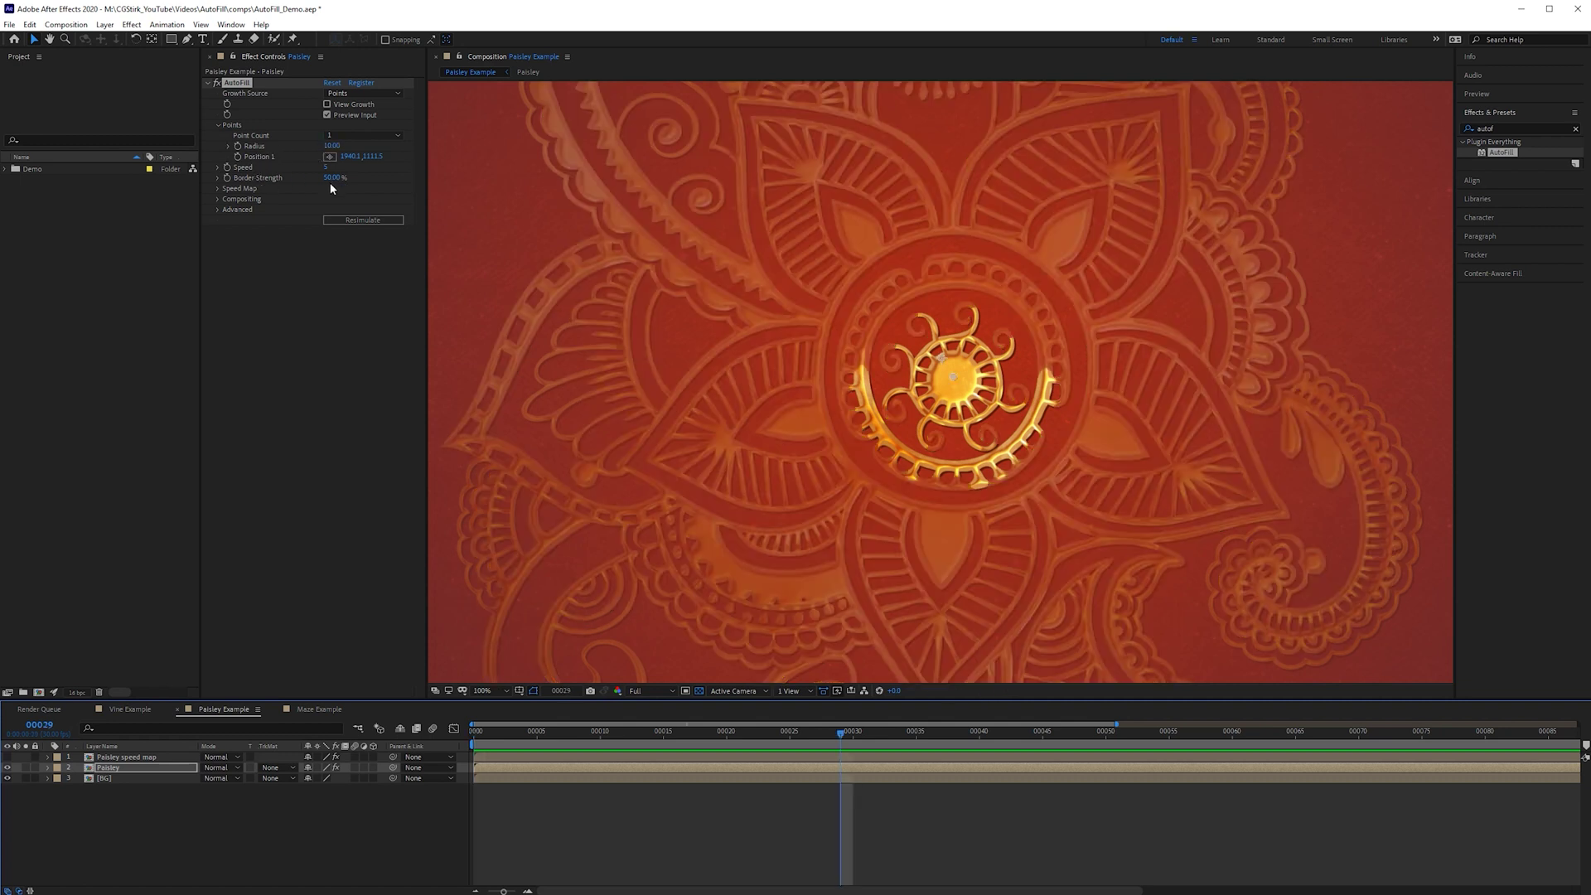
Step: Set AutoFill's Border Strength to 10% and replay the growth from the first frame, checking the flower's centre up close
click(345, 178)
text(10)
key(Return)
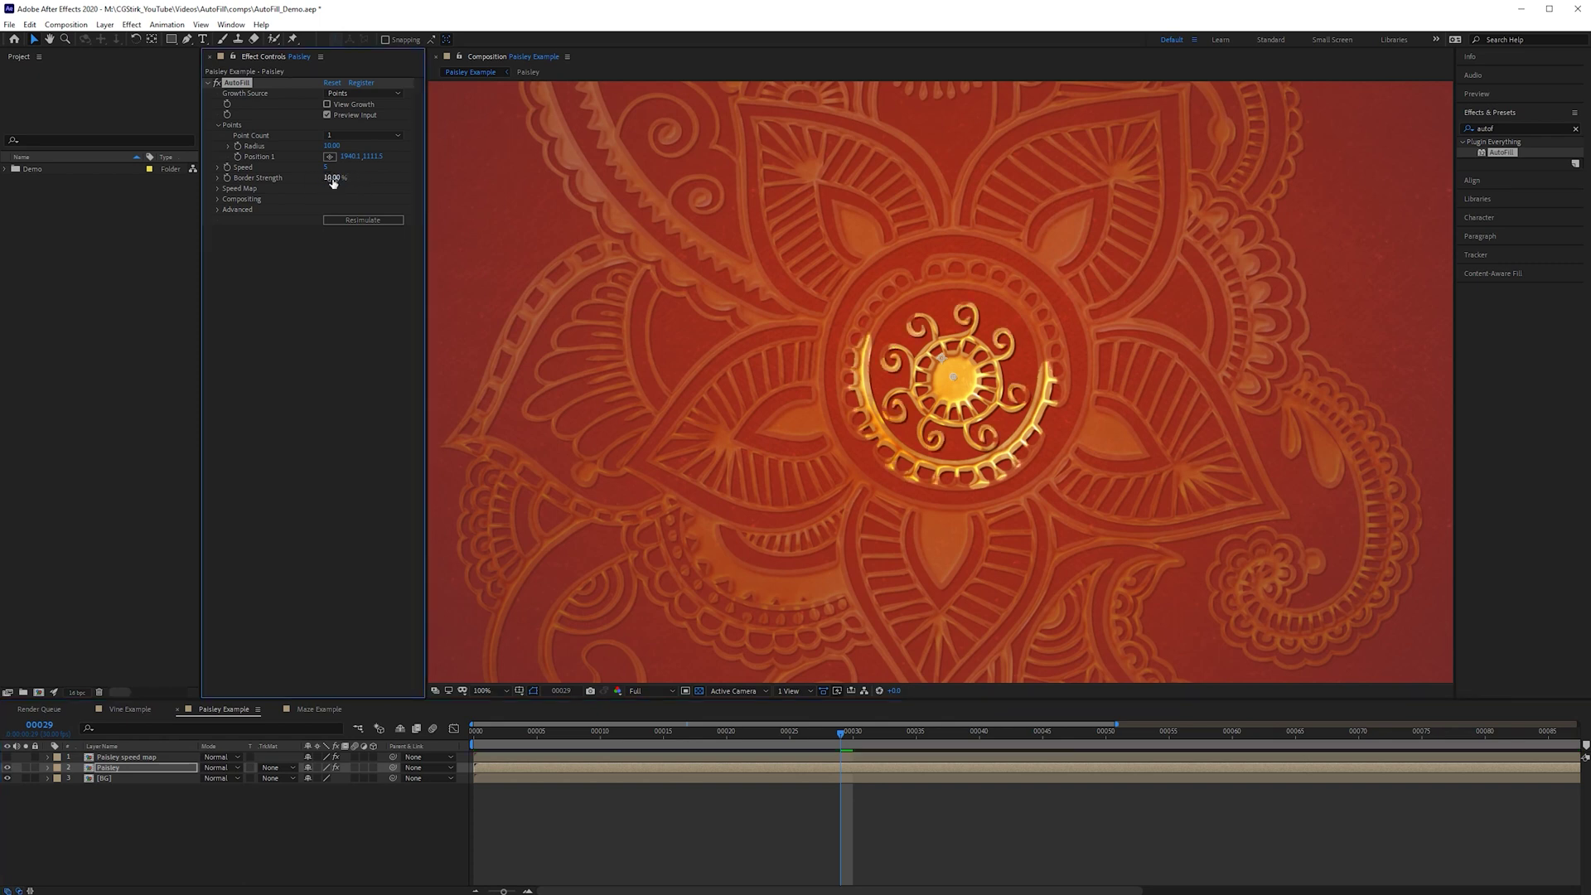
click(487, 732)
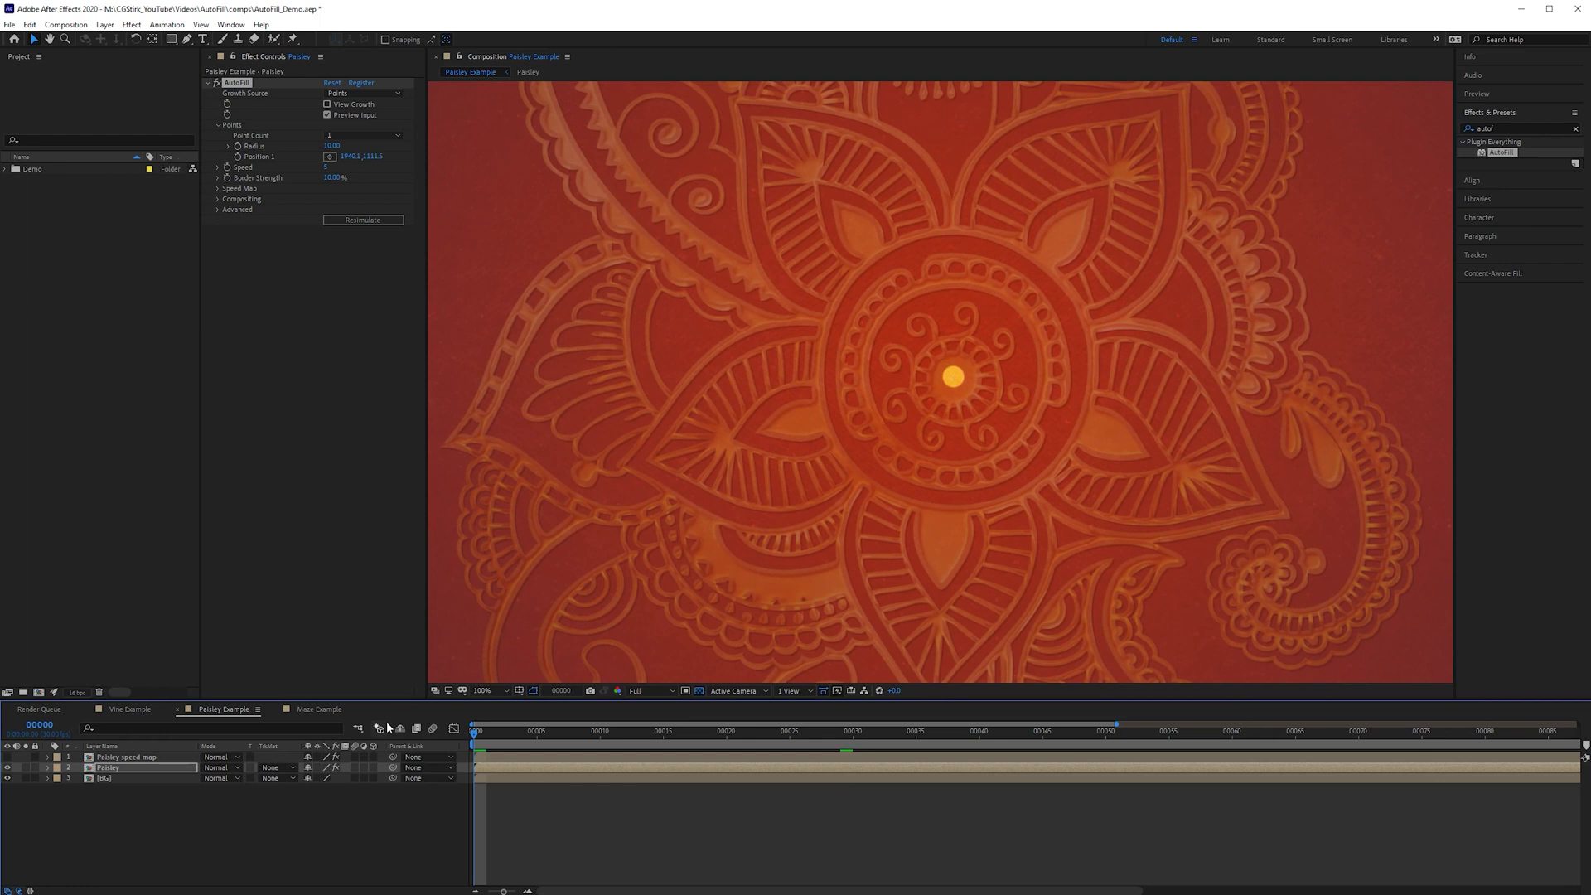
key(space)
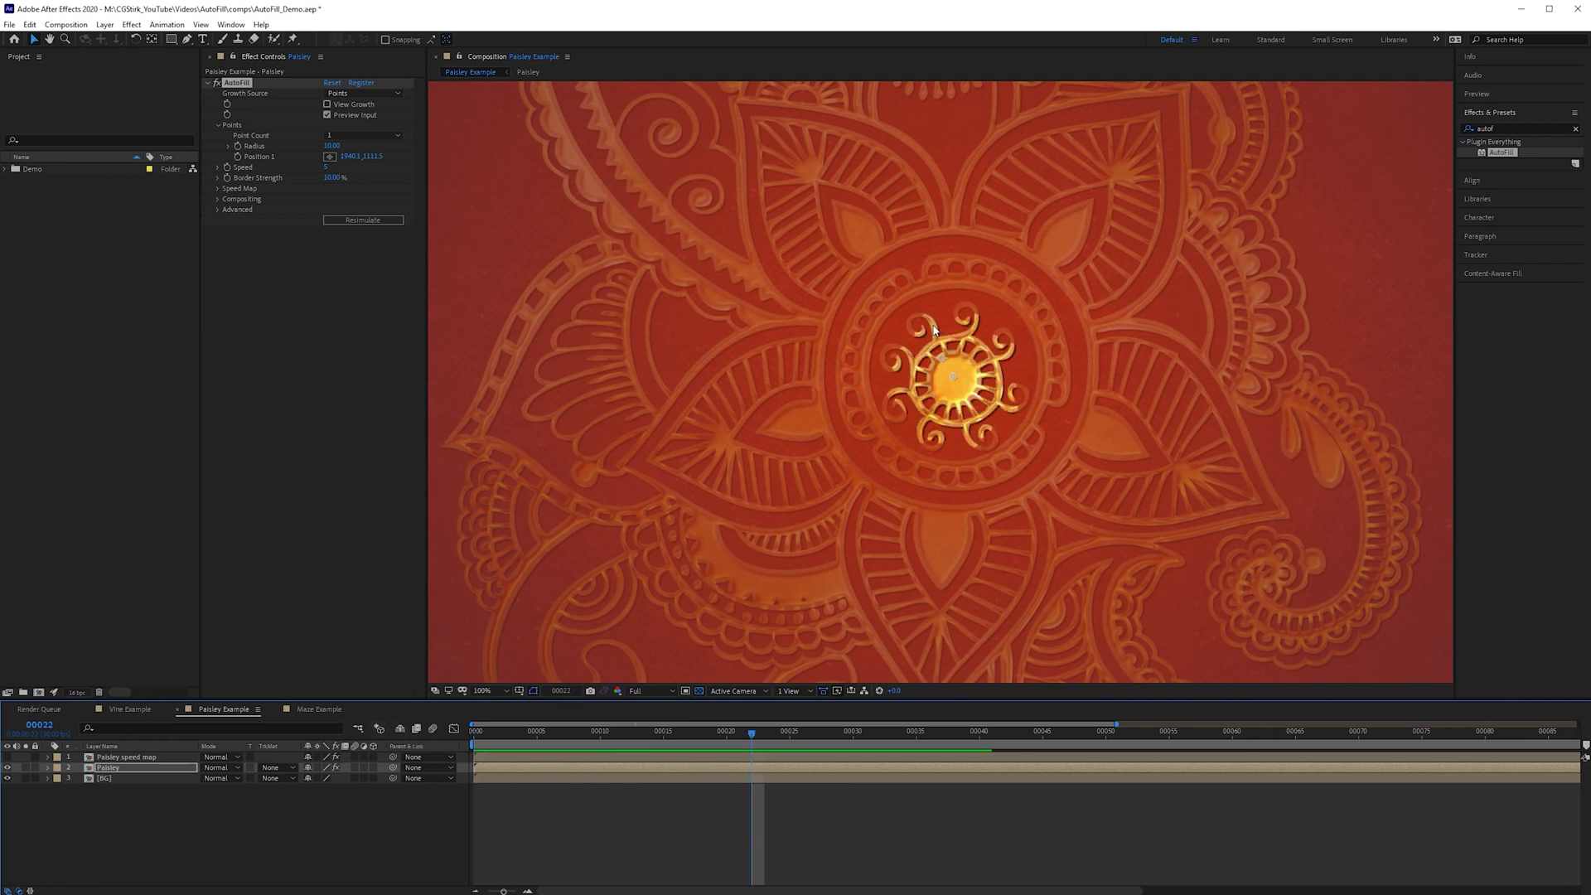
scroll(934, 330, up, 1)
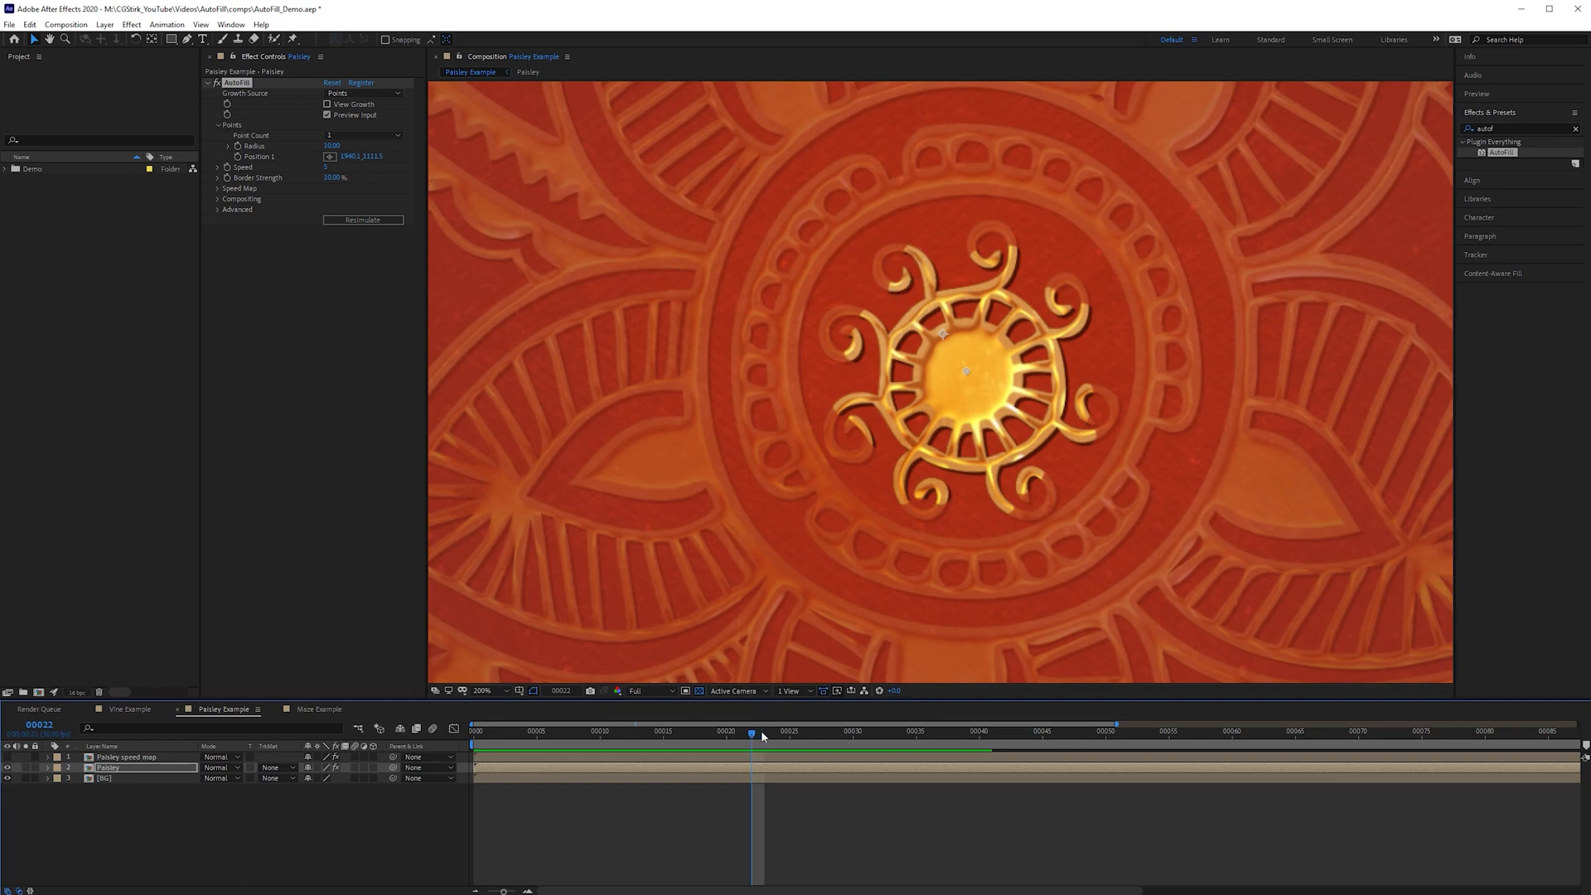
drag(766, 731, 880, 734)
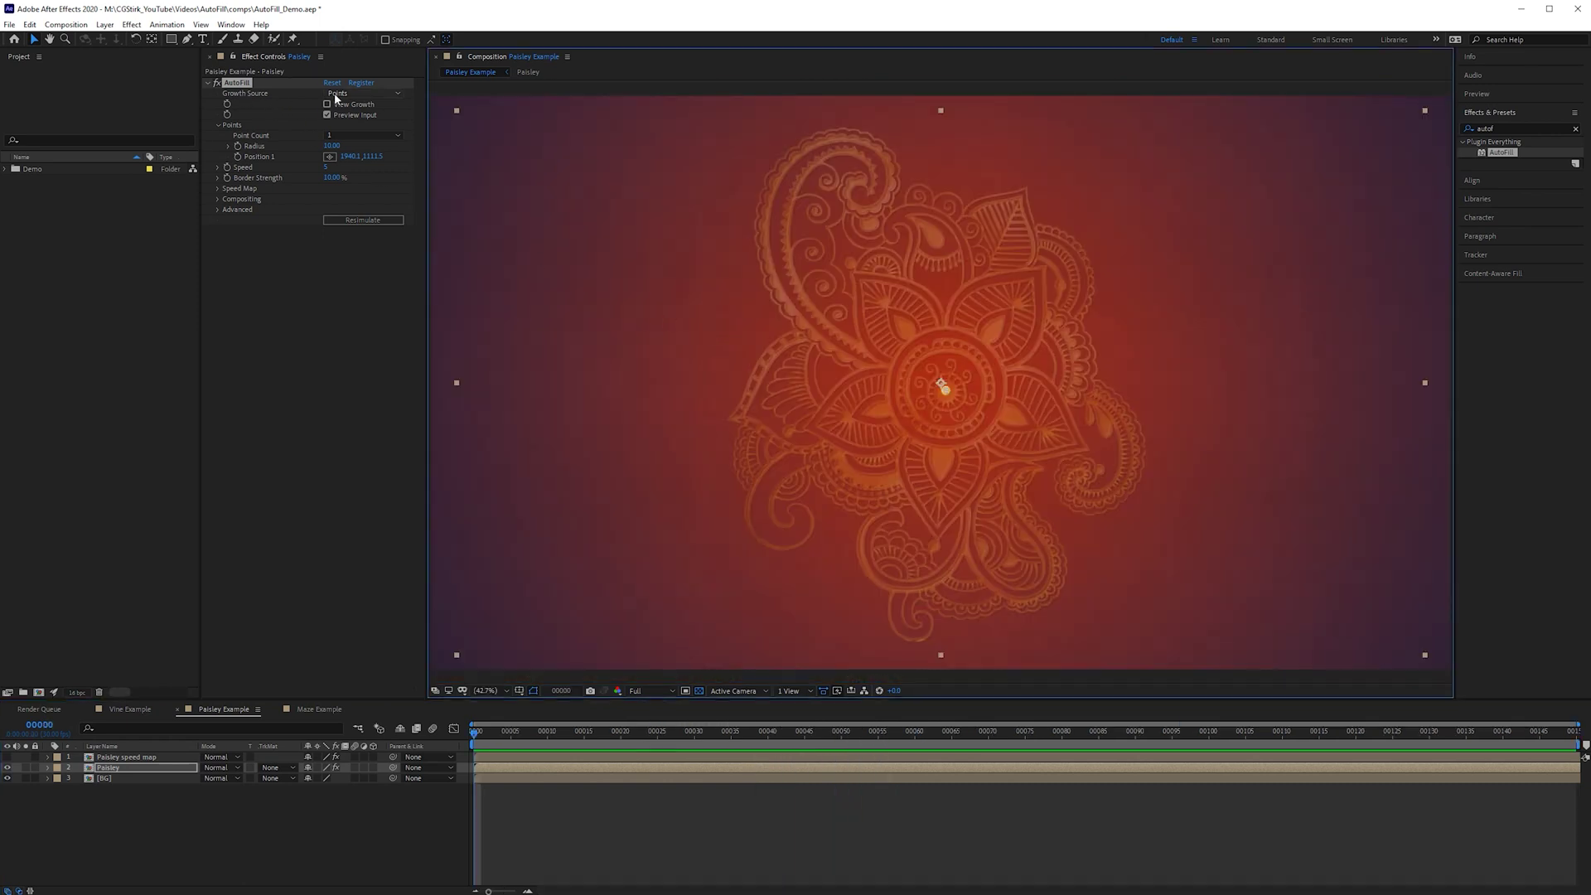
Step: Switch AutoFill's growth source to Noise, turn on View Growth, and scrub through the timeline to inspect the noise pattern
click(363, 93)
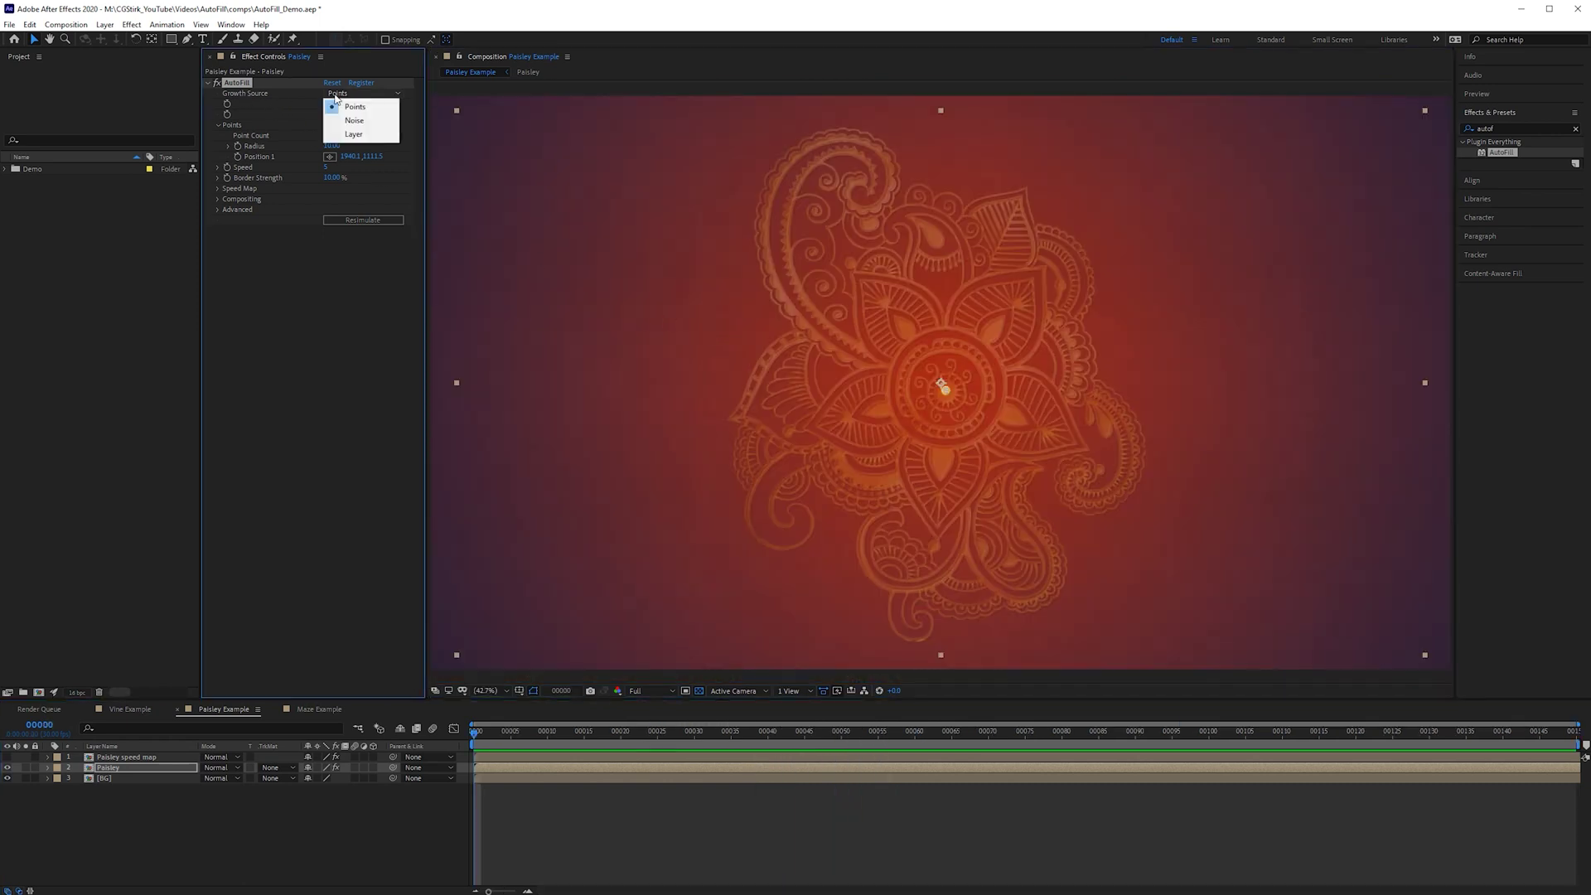
click(381, 124)
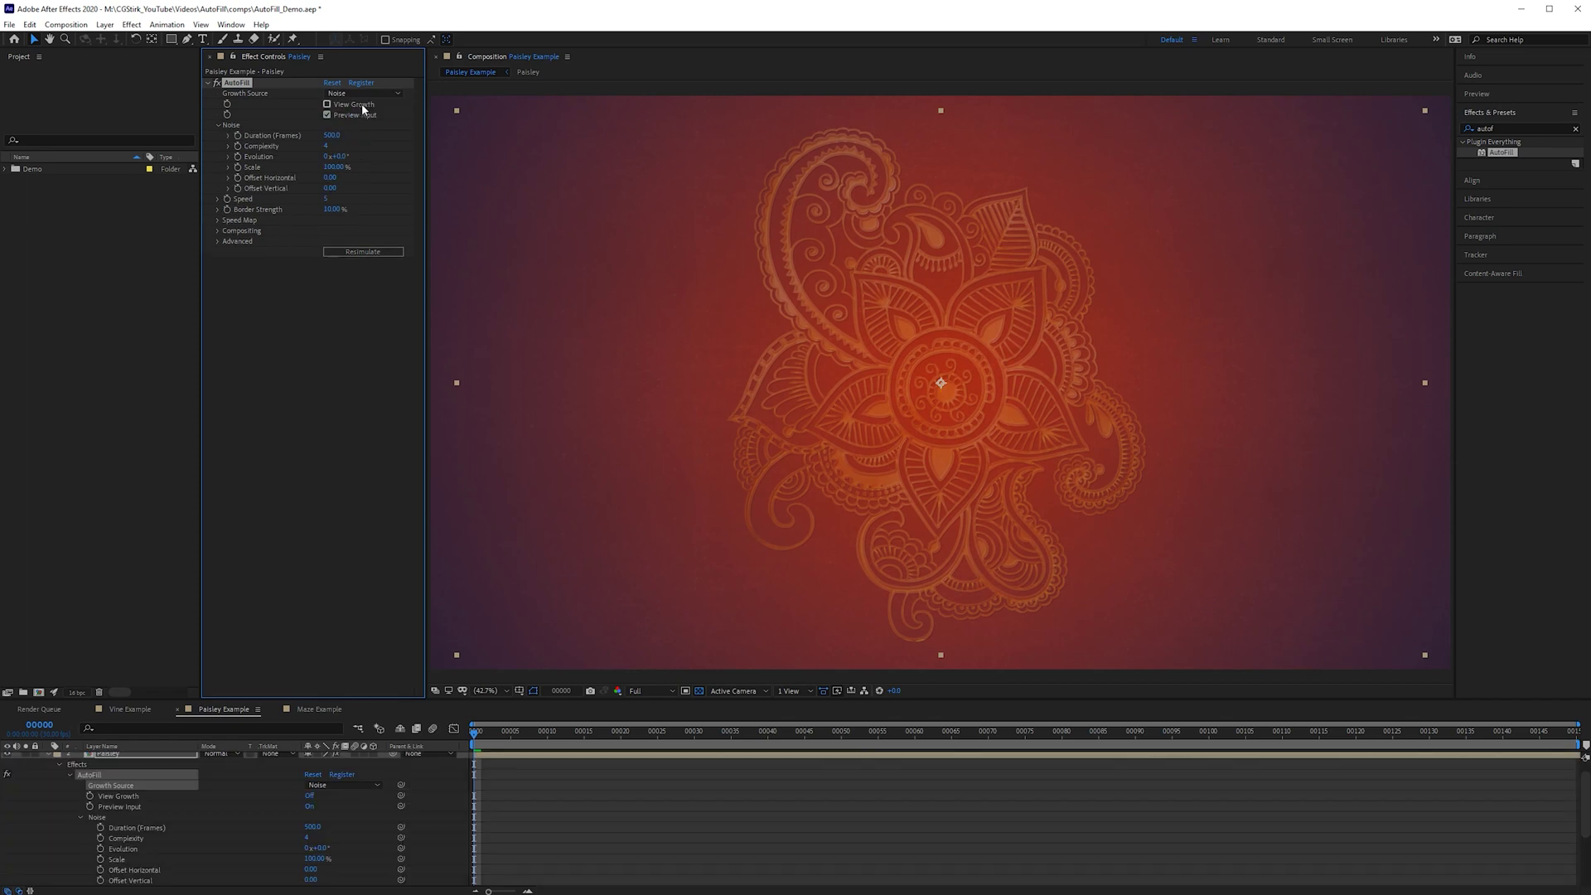
click(355, 106)
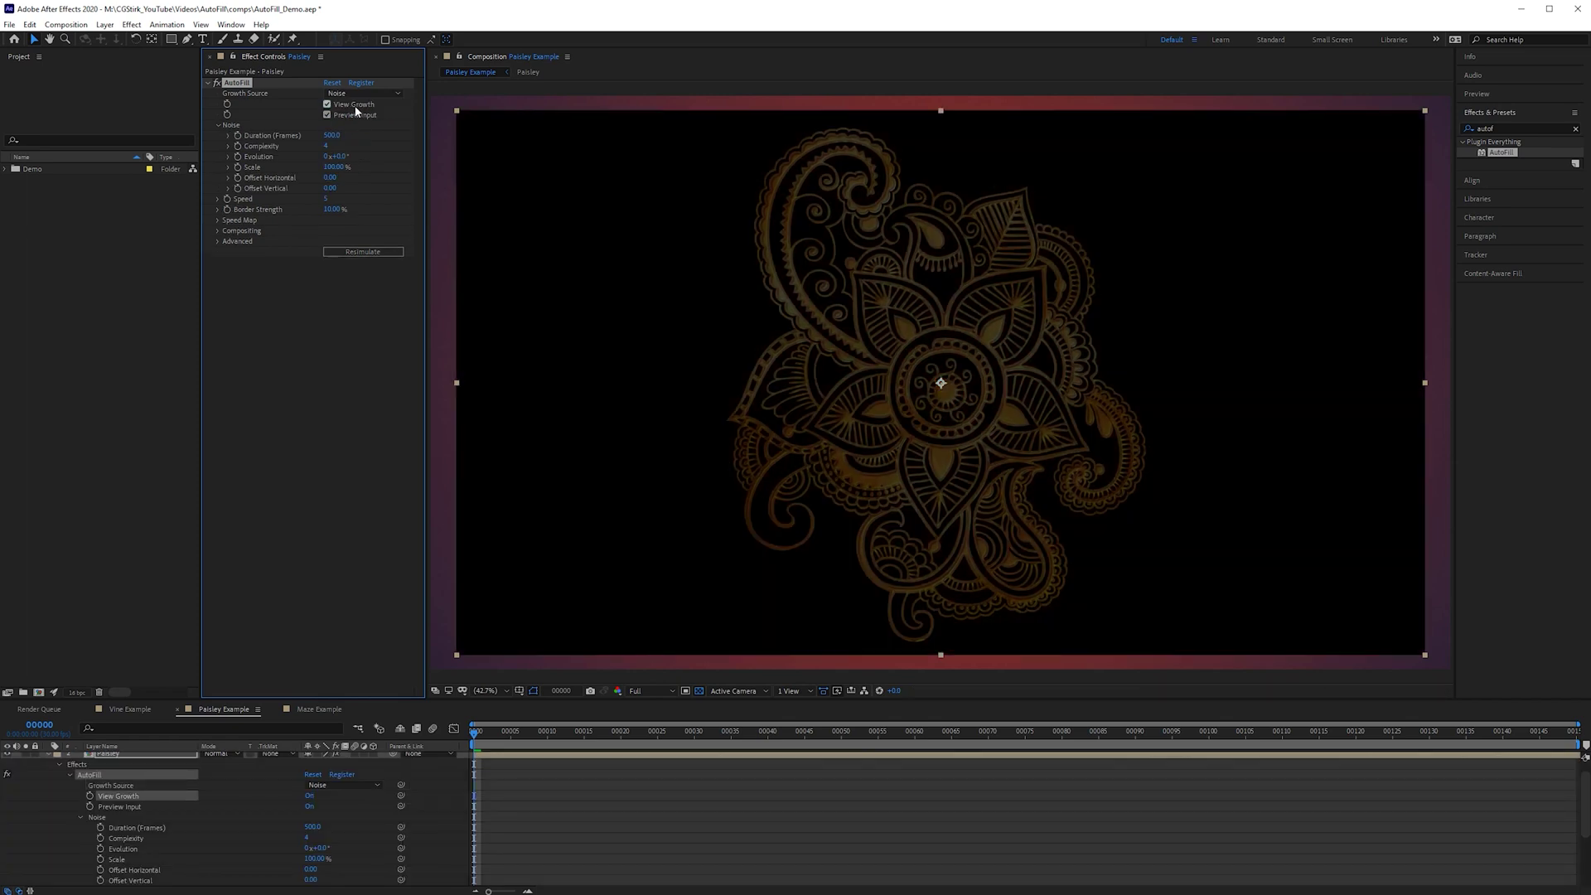
drag(481, 734, 1136, 531)
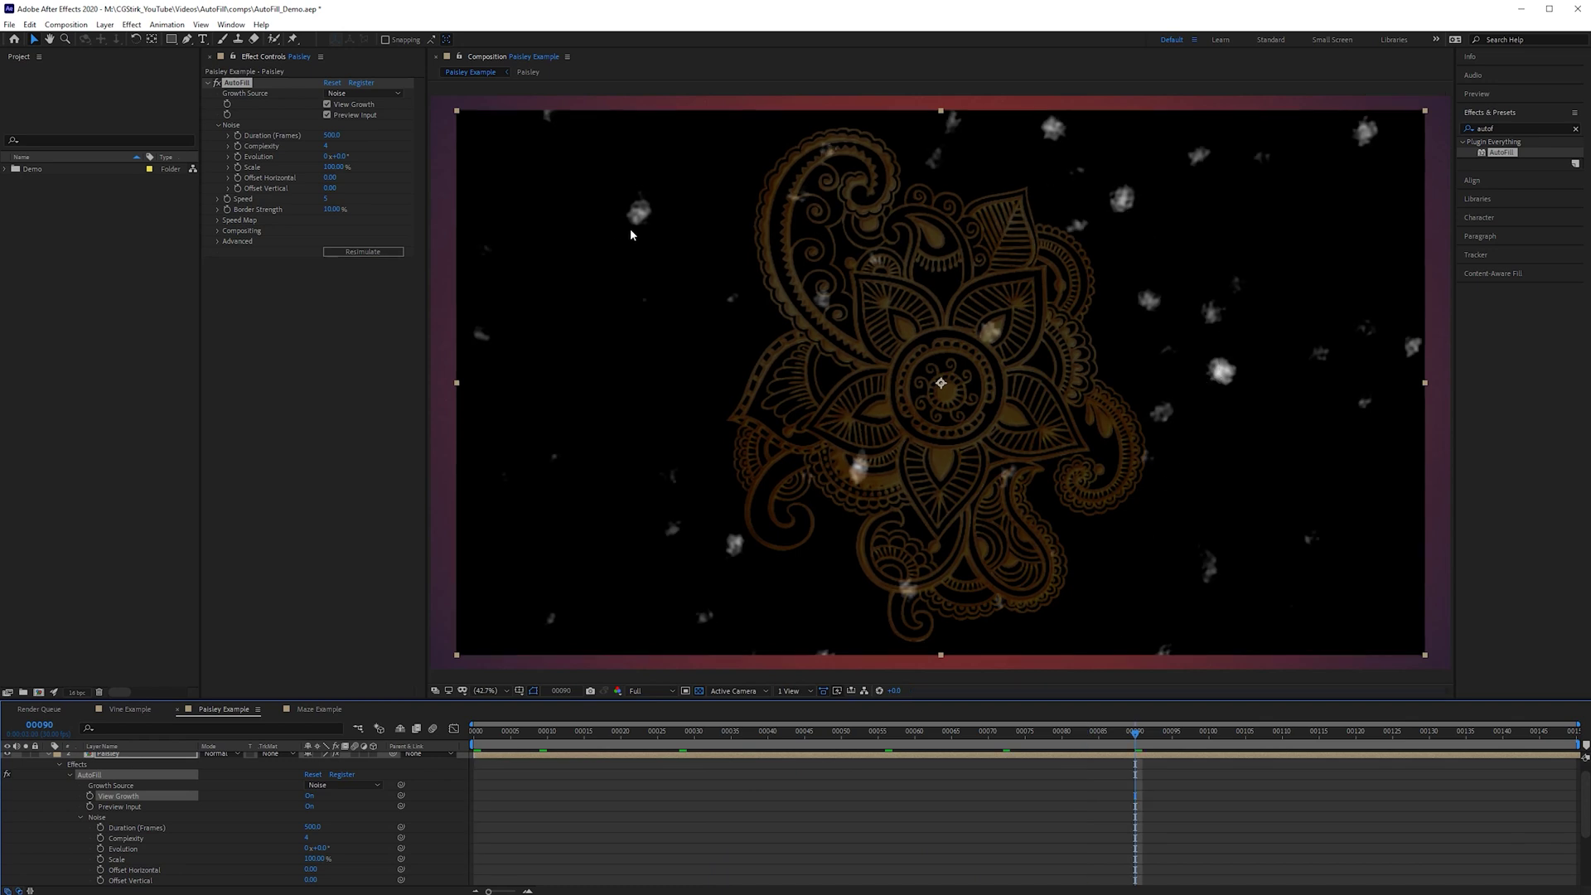
key(Page_Down)
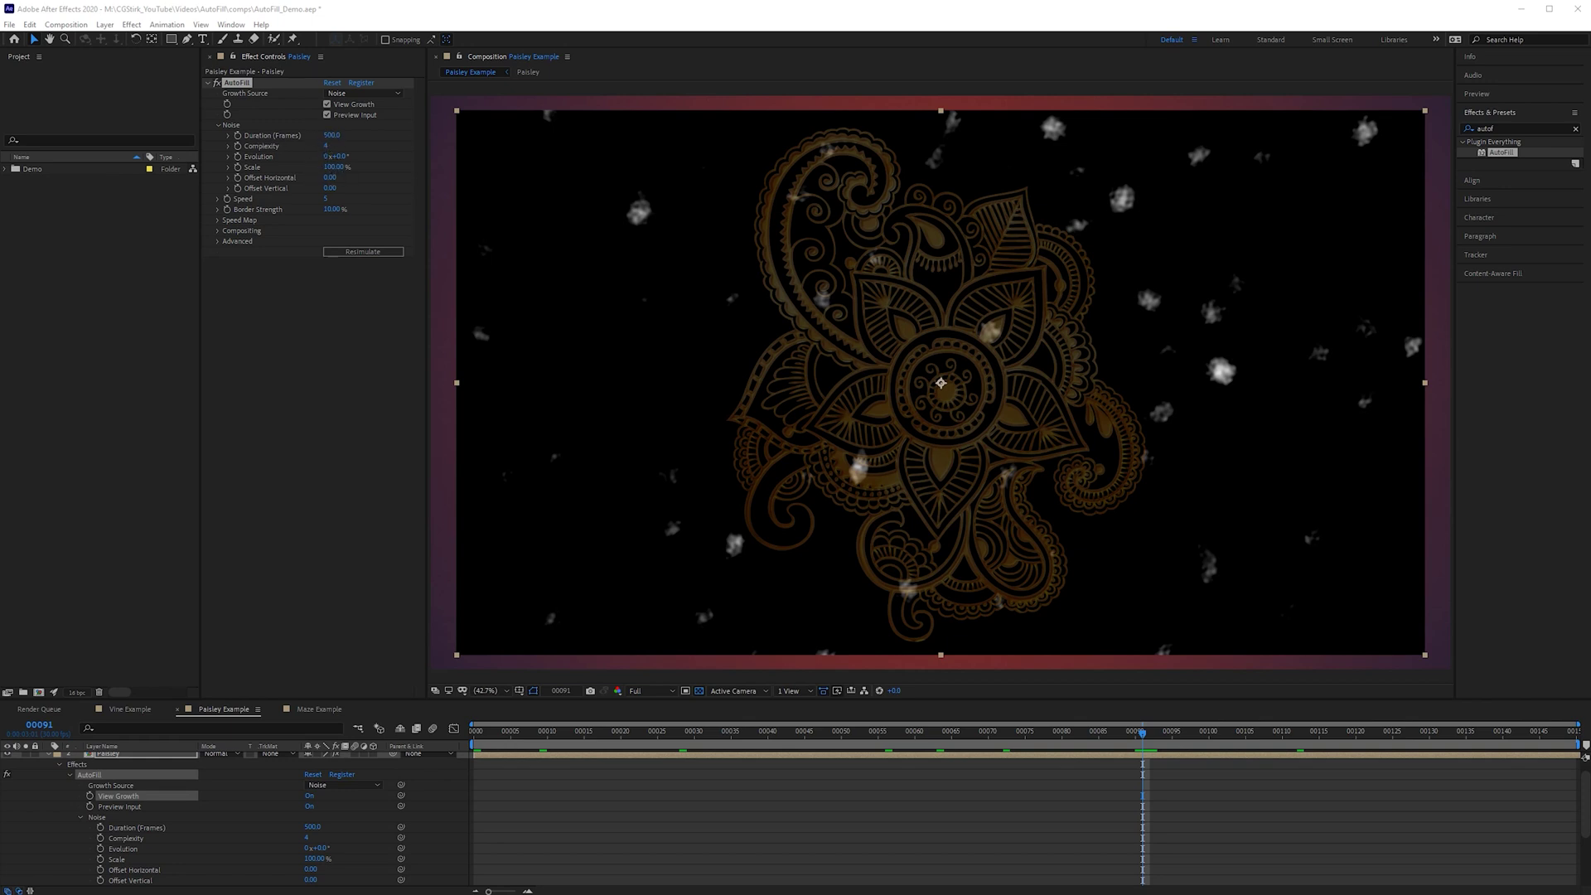
Step: Set the noise duration to 400 frames
click(332, 135)
text(400)
key(Return)
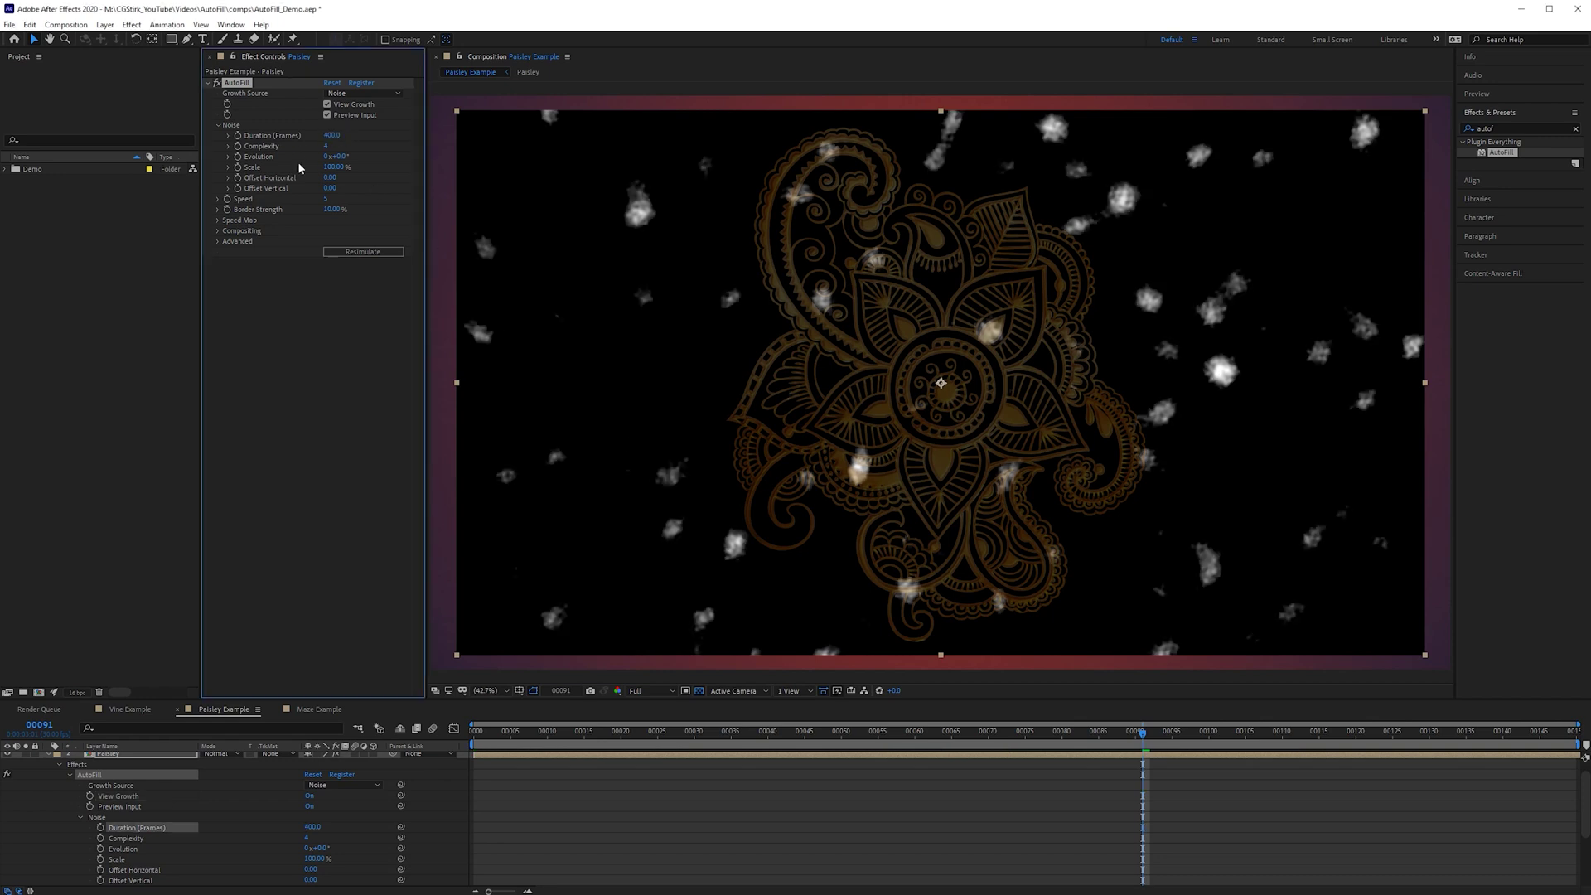
Step: Add the expression time * 10 to the noise Evolution and check the animated noise along the timeline
alt+click(238, 156)
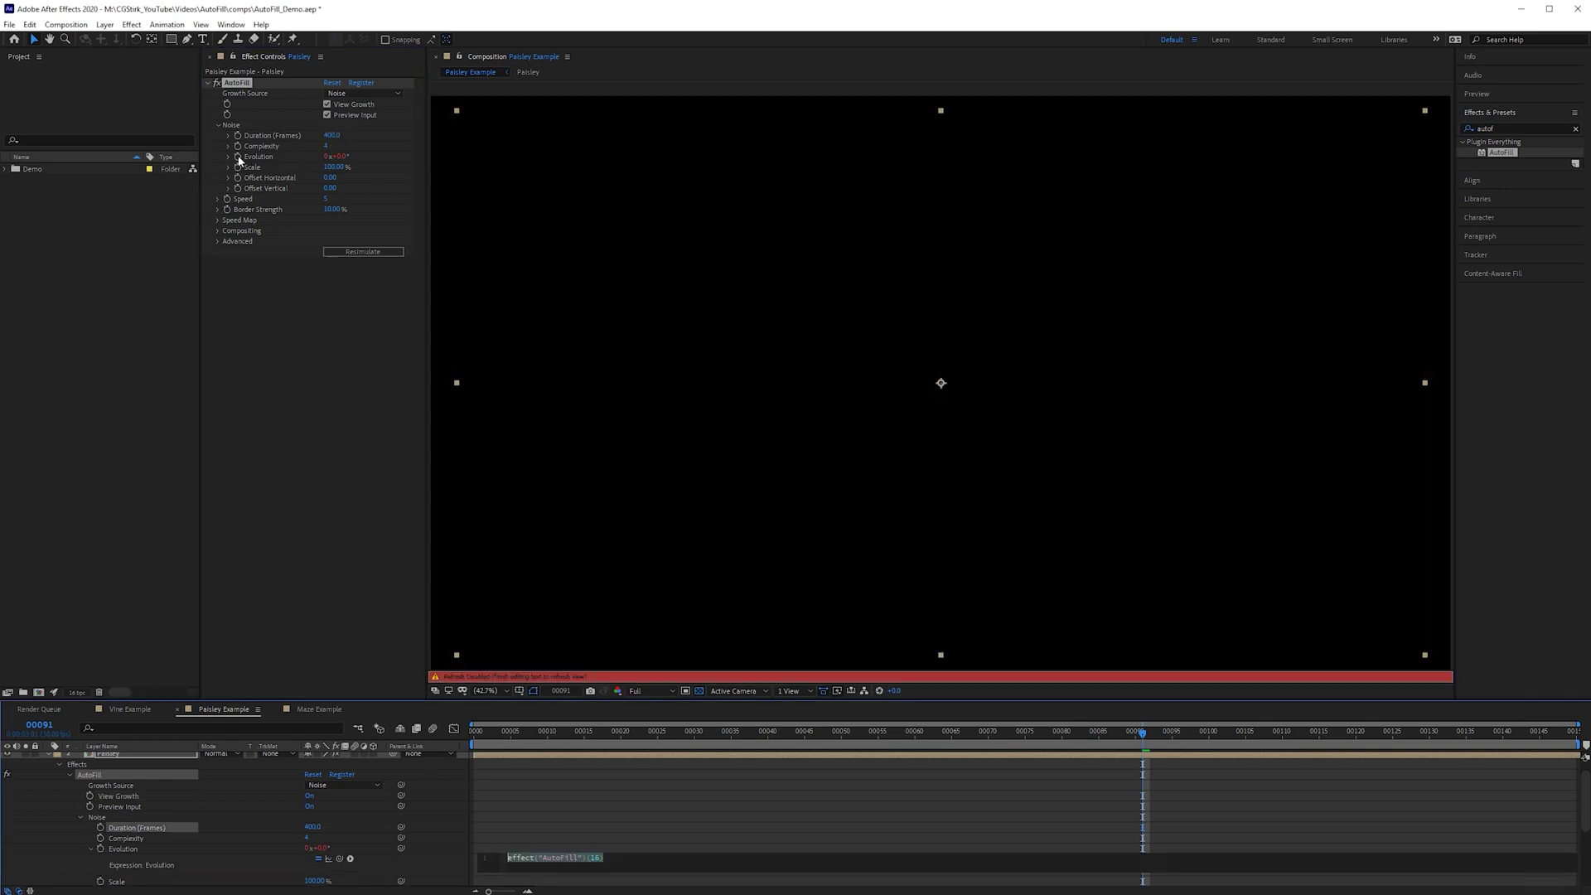
scroll(540, 859, up, 4)
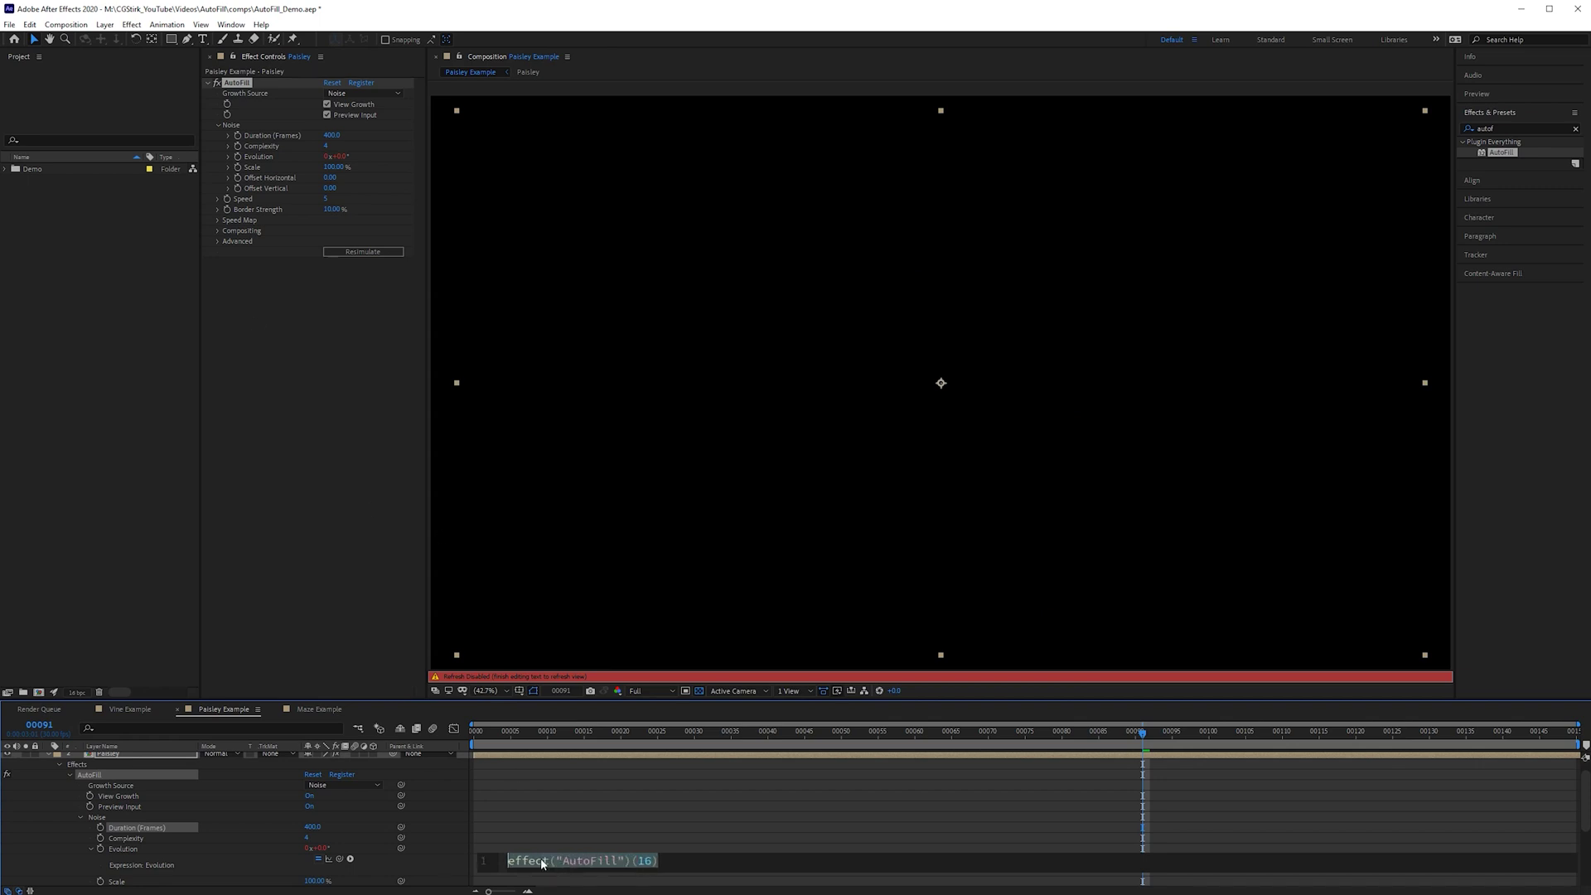
text(time * 10)
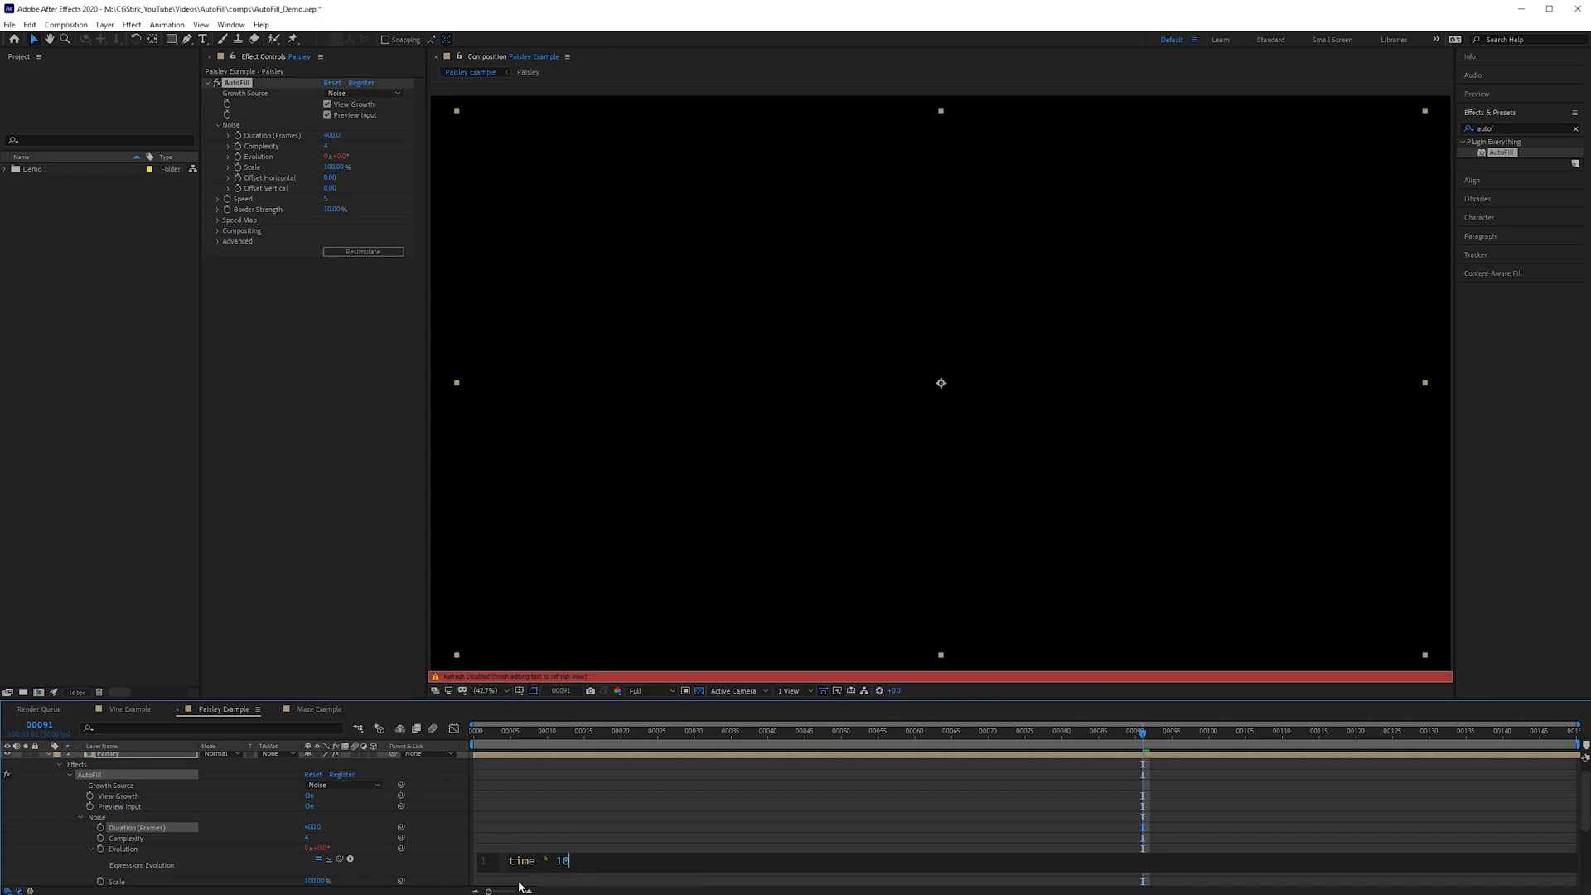
key(KP_Enter)
drag(499, 736, 1008, 758)
key(space)
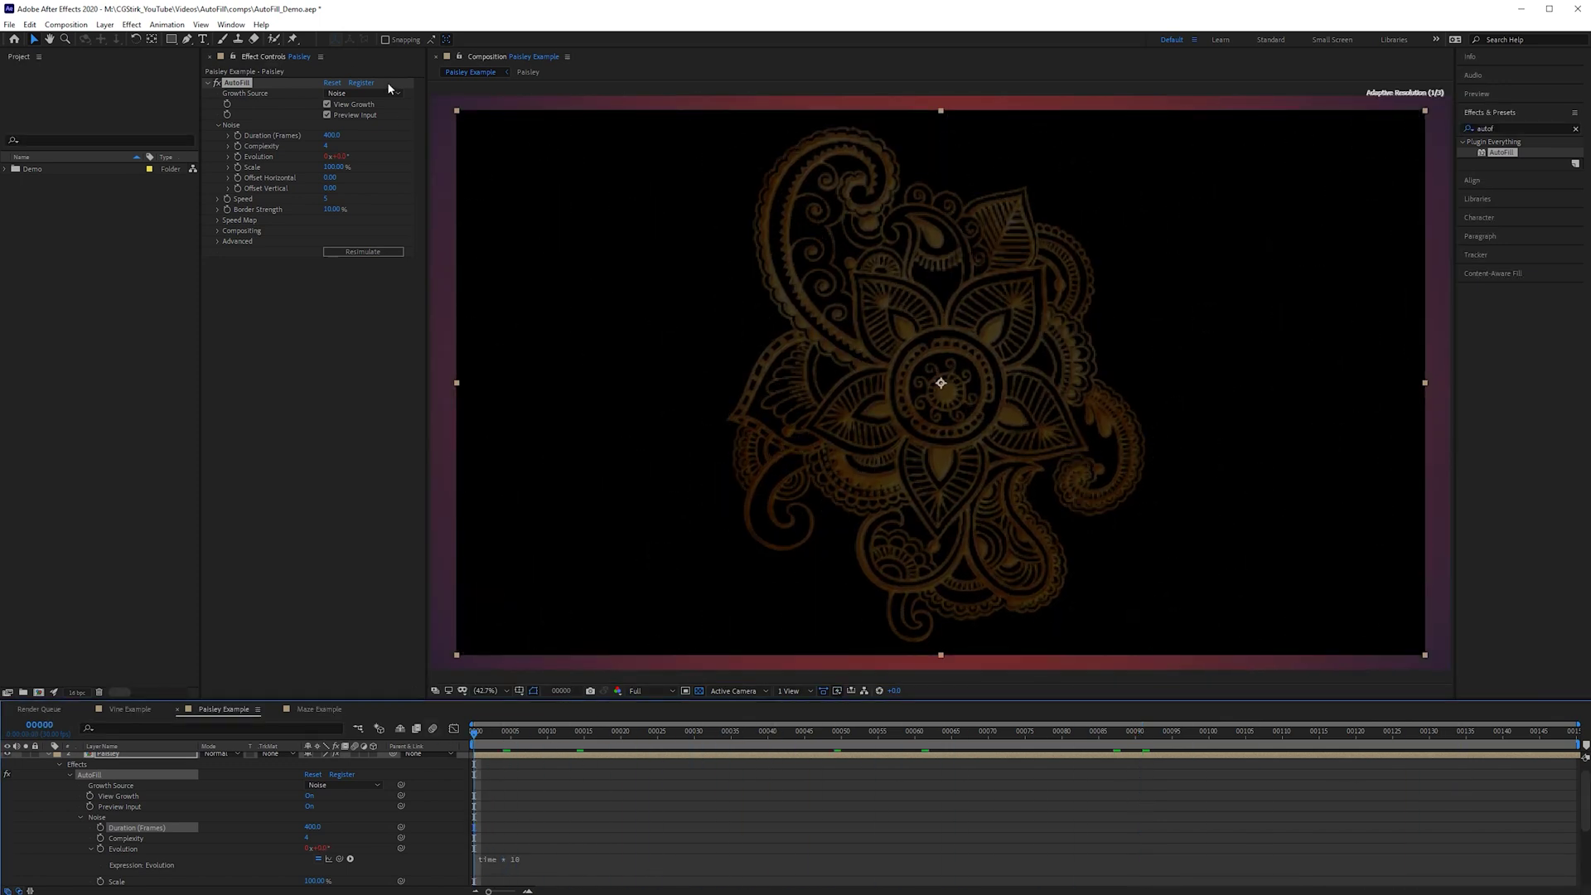
Step: Turn off View Growth, preview the fill, and shift the noise with a positive horizontal and a negative vertical offset
click(341, 107)
key(space)
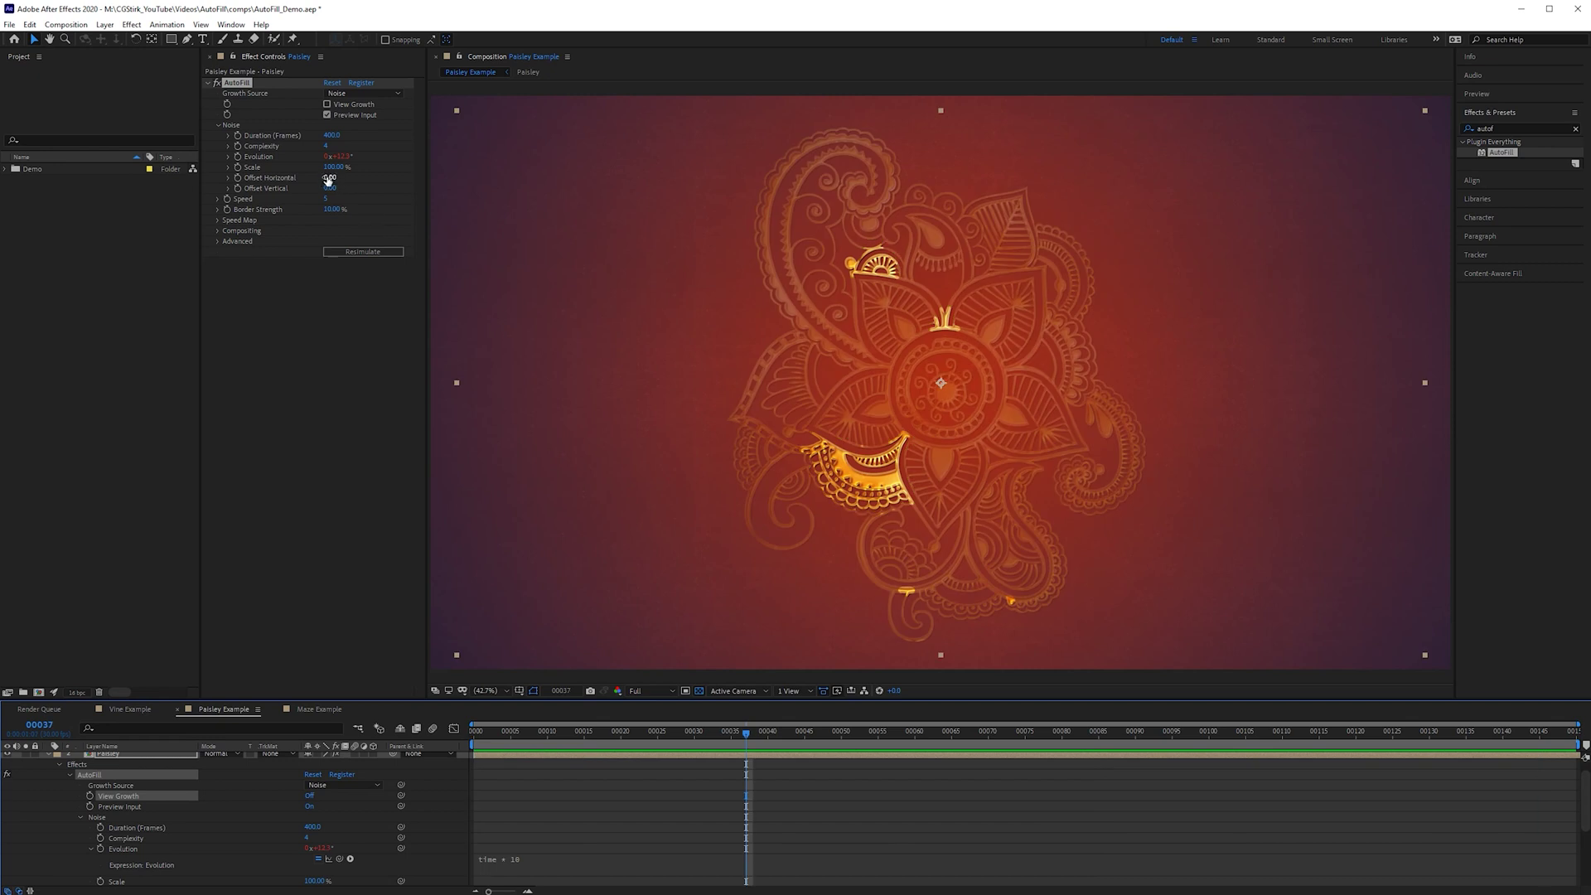
drag(330, 177, 485, 176)
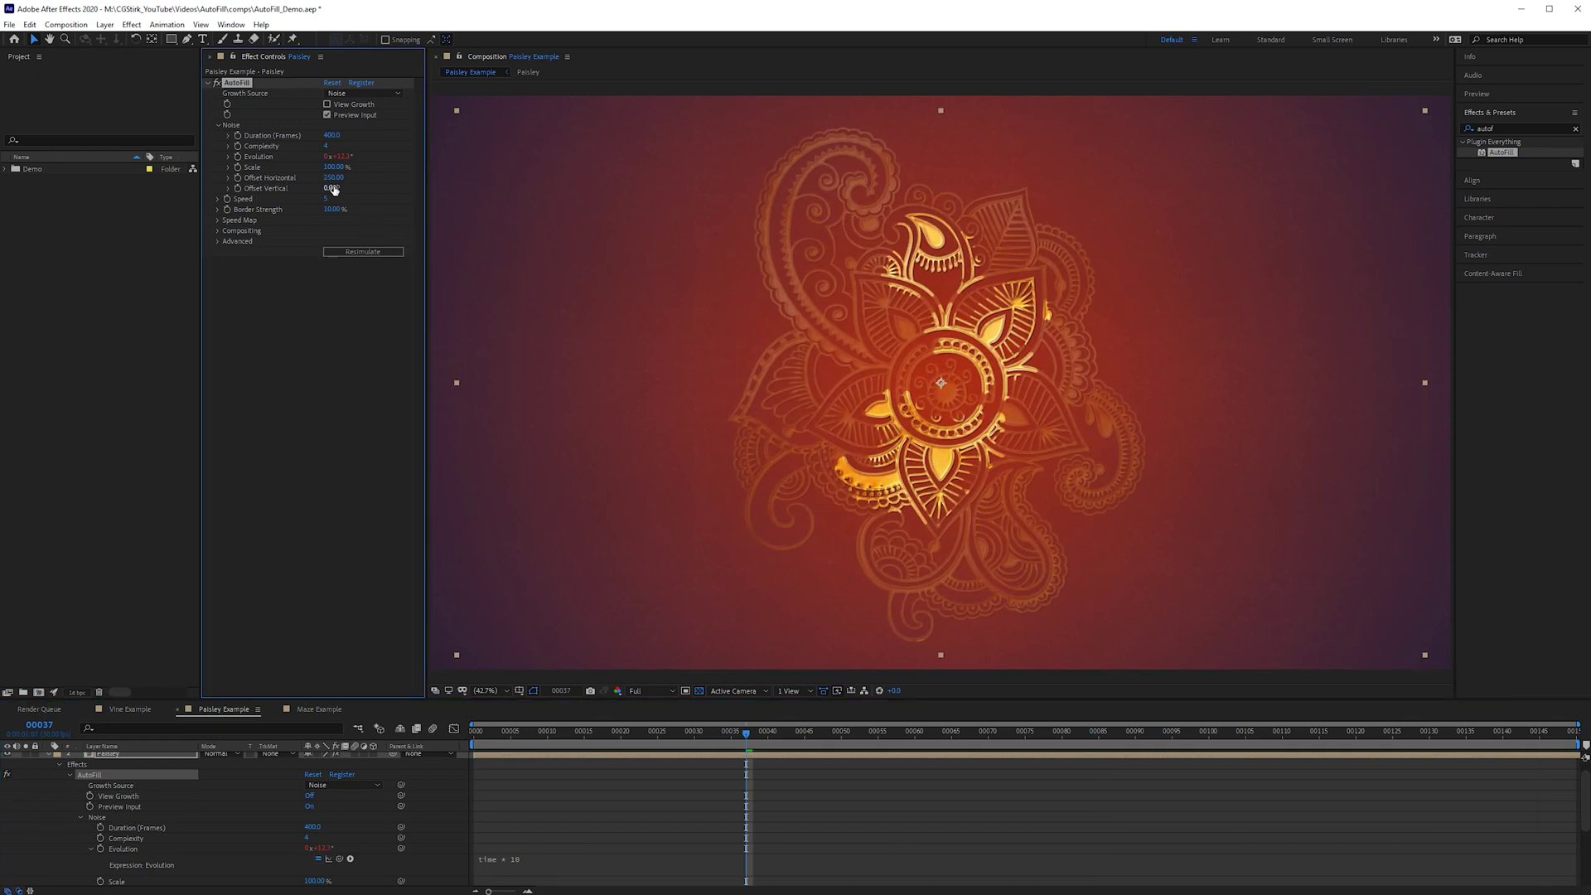
drag(331, 187, 33, 191)
Step: Increase AutoFill's growth speed and preview the paisley growth from the first frame
key(Home)
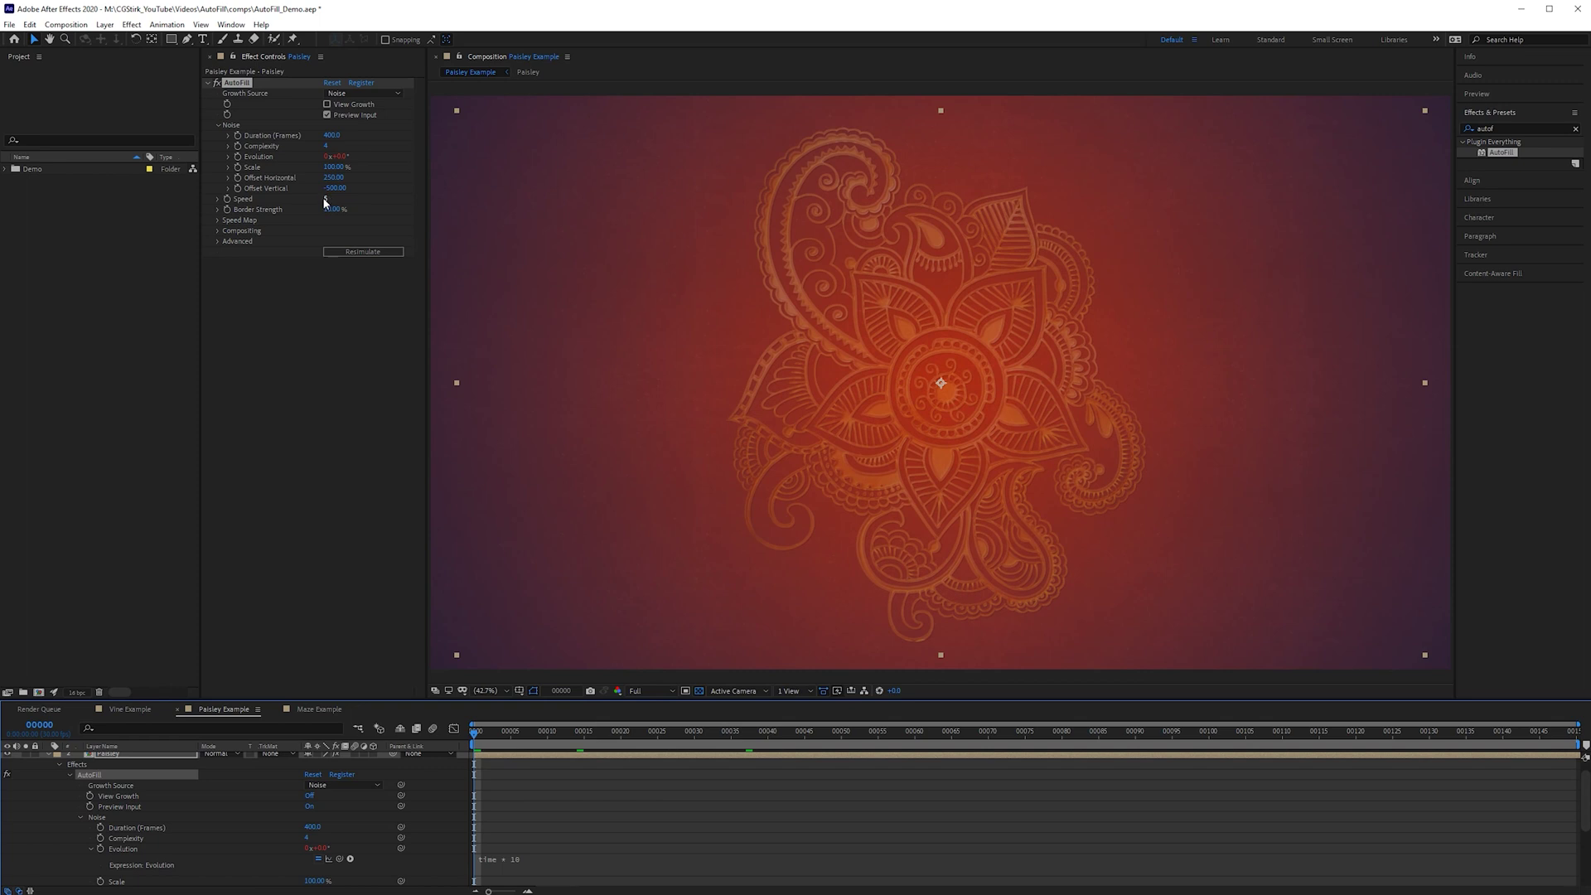
click(325, 200)
text(10)
key(Return)
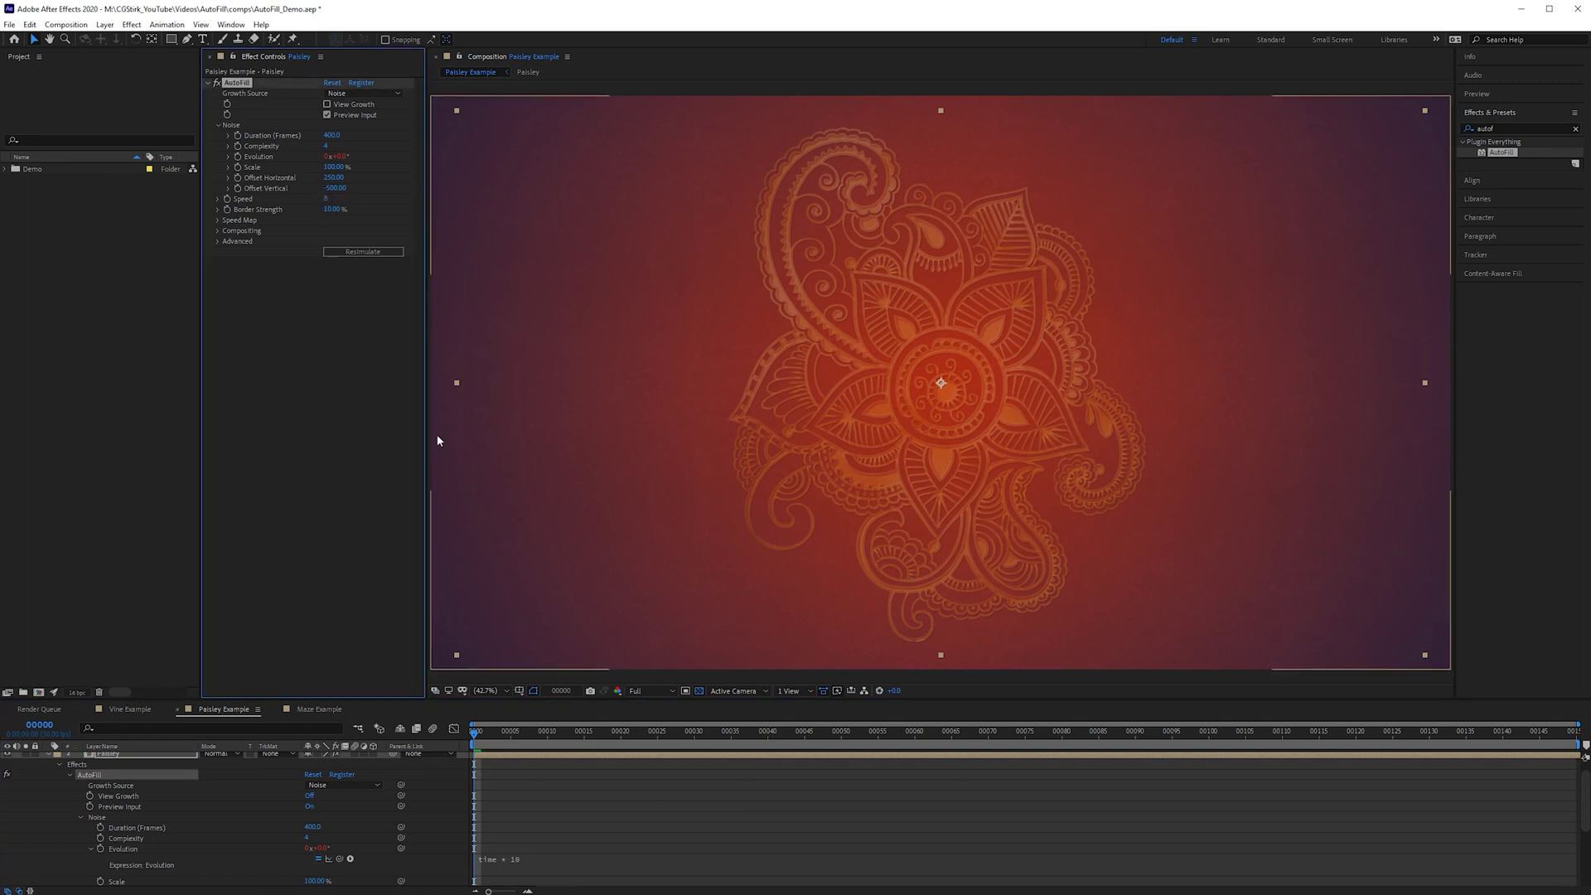
key(space)
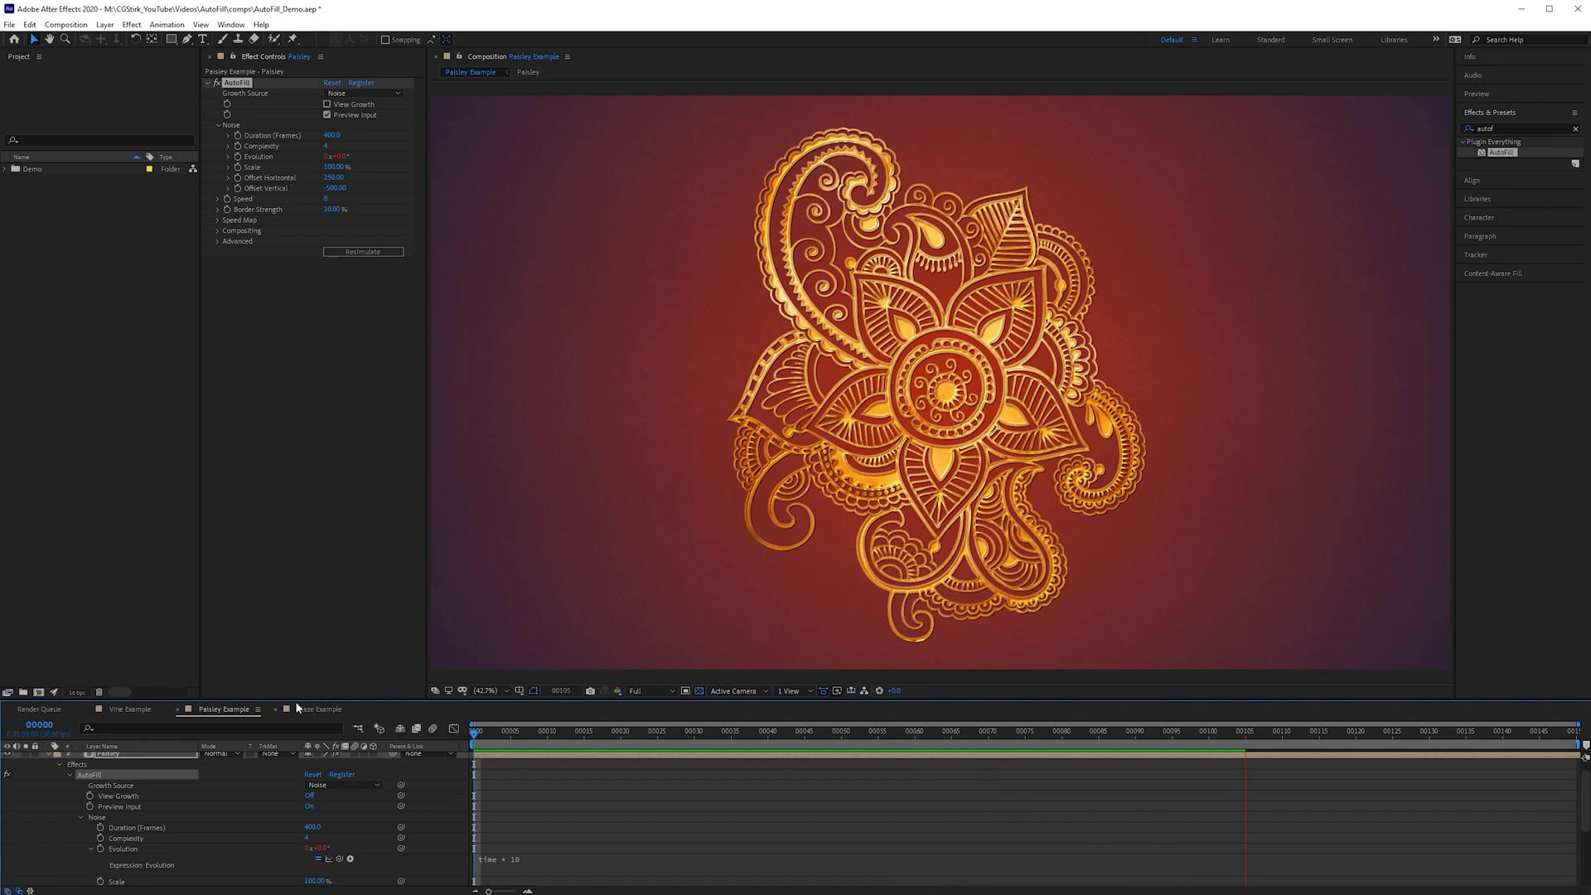
key(space)
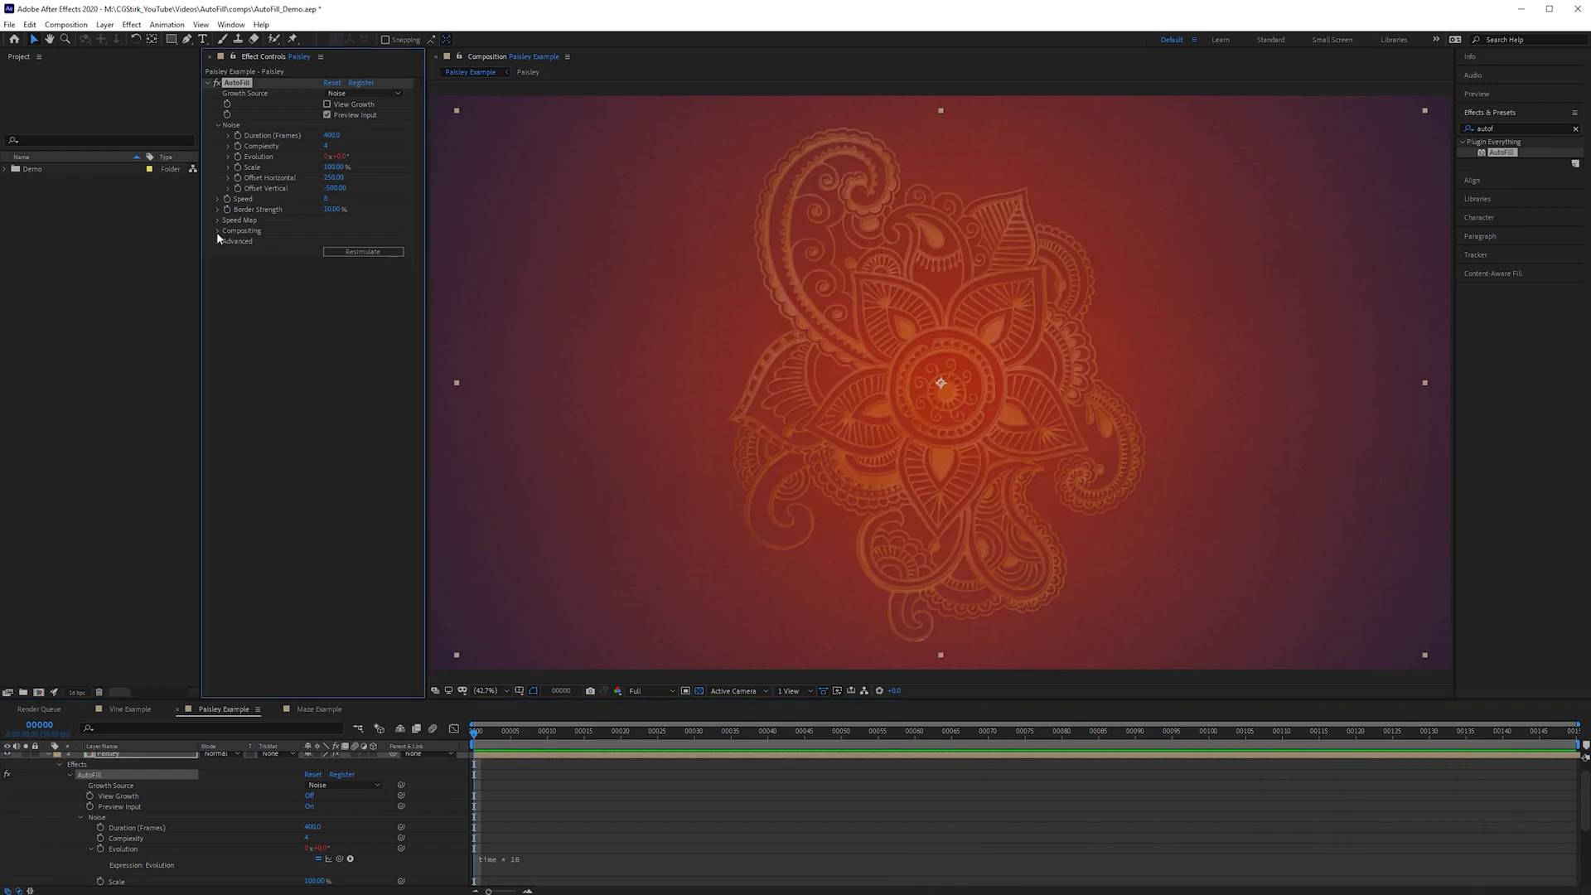
Step: Enable Color Fill in AutoFill's compositing options and check the red fill at several frames
click(218, 232)
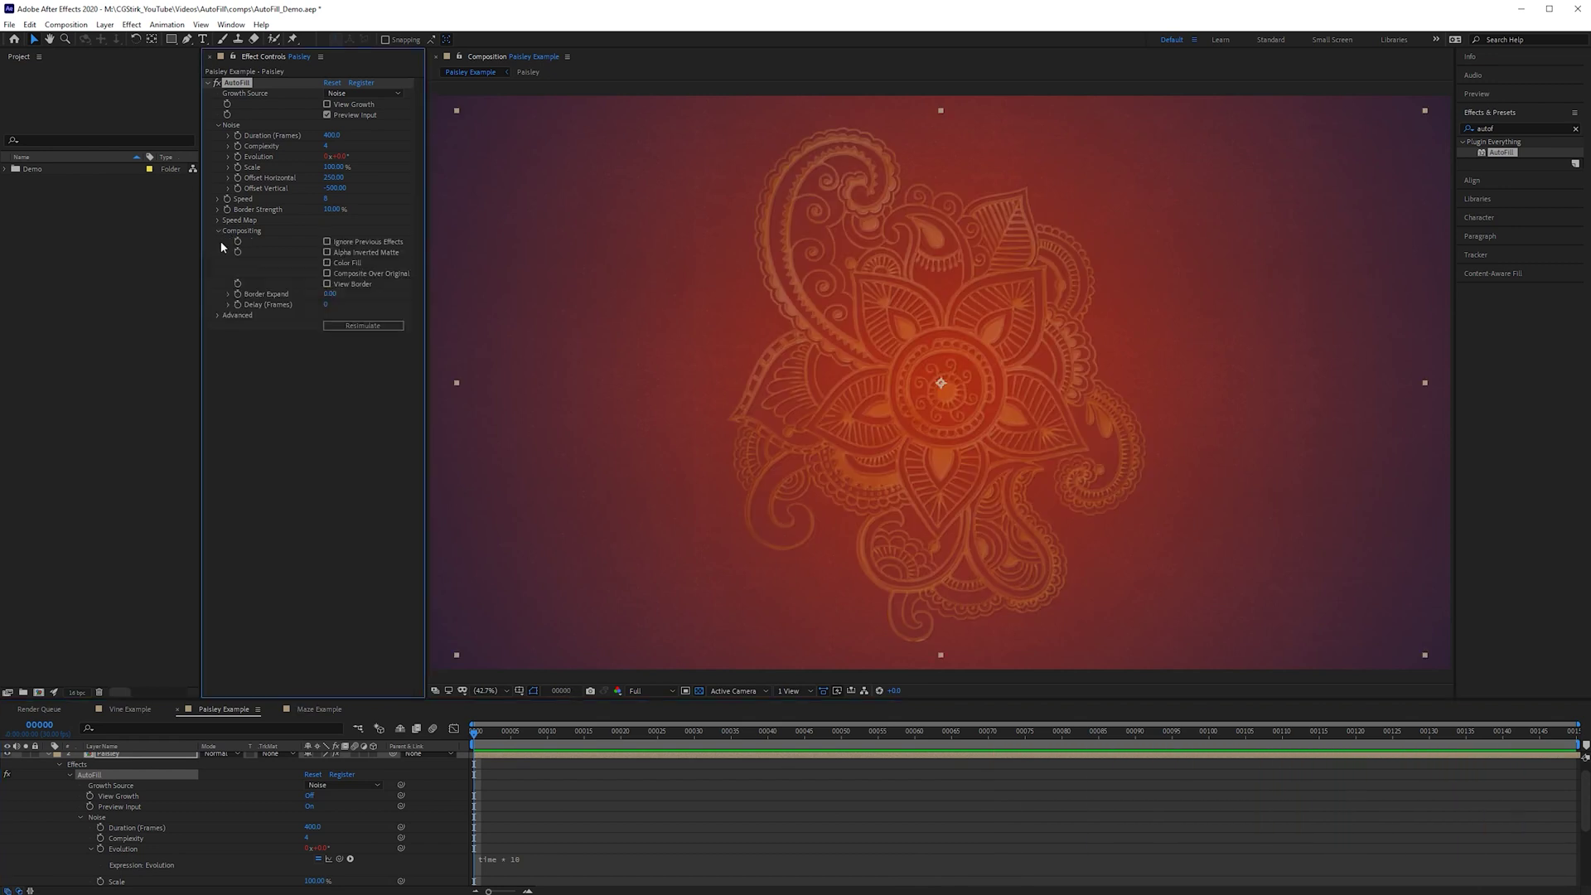
click(350, 262)
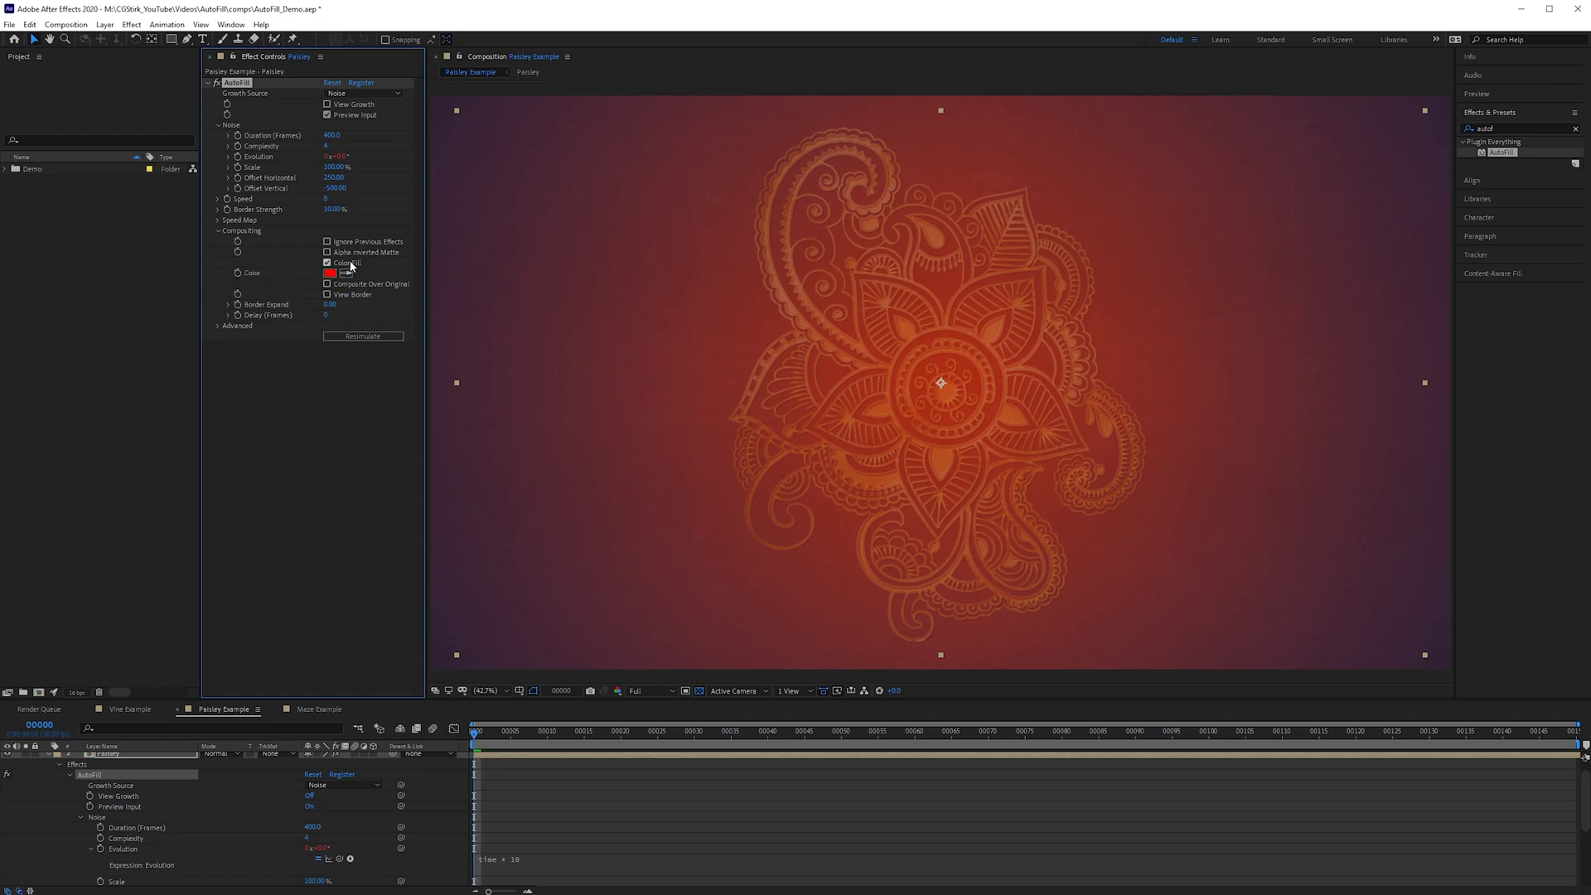
key(space)
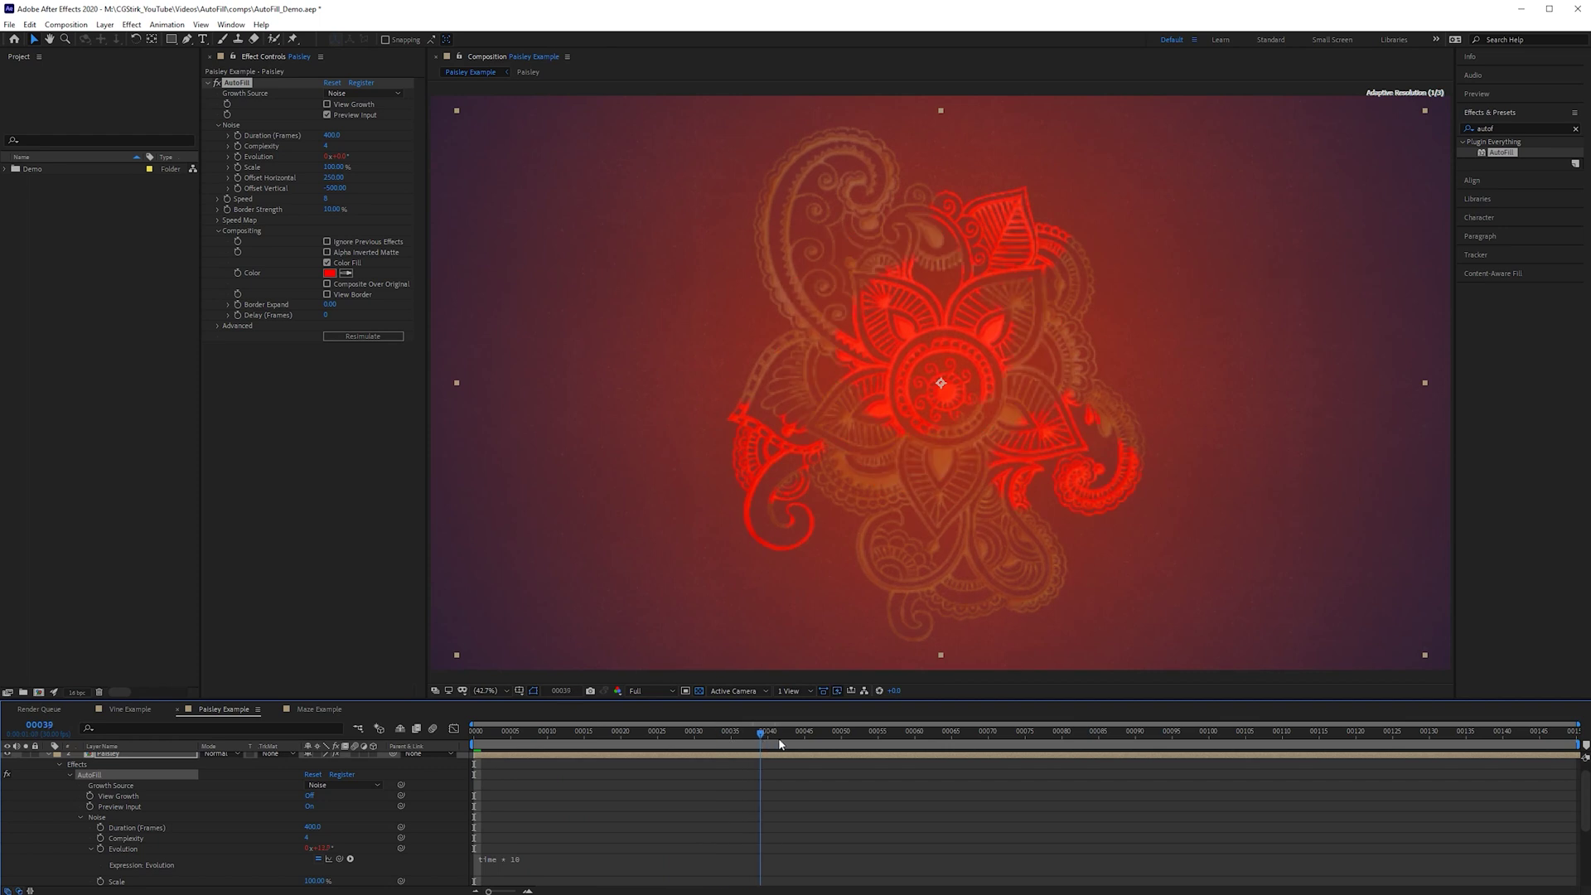
click(620, 732)
drag(620, 736, 709, 734)
Step: Composite the colour fill over the original artwork using the Overlay blend mode and scrub ahead to check it
click(350, 286)
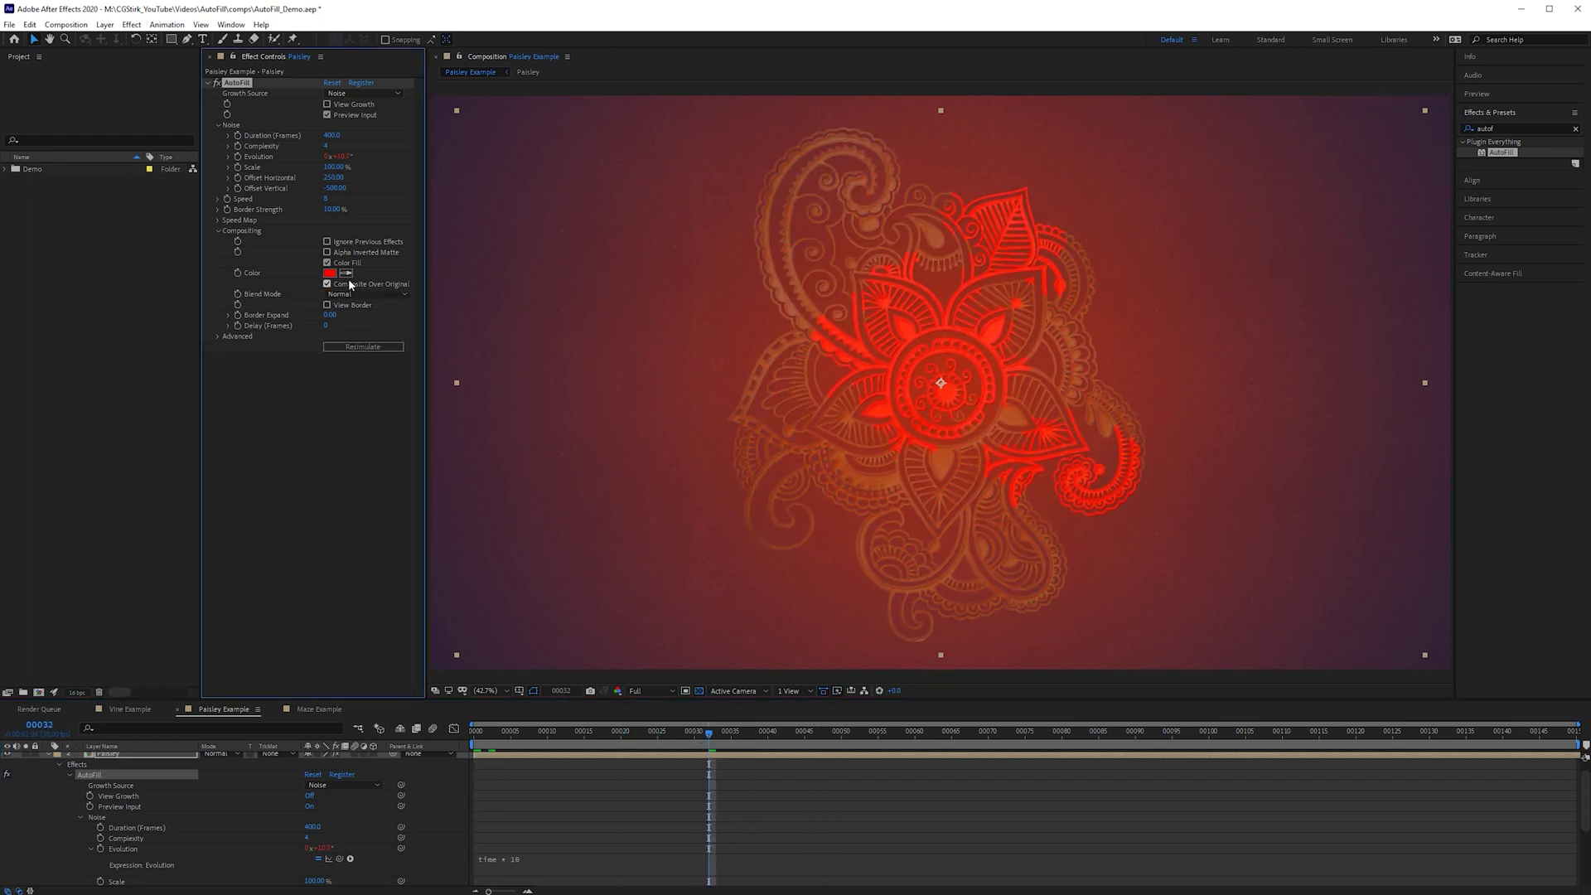
click(360, 296)
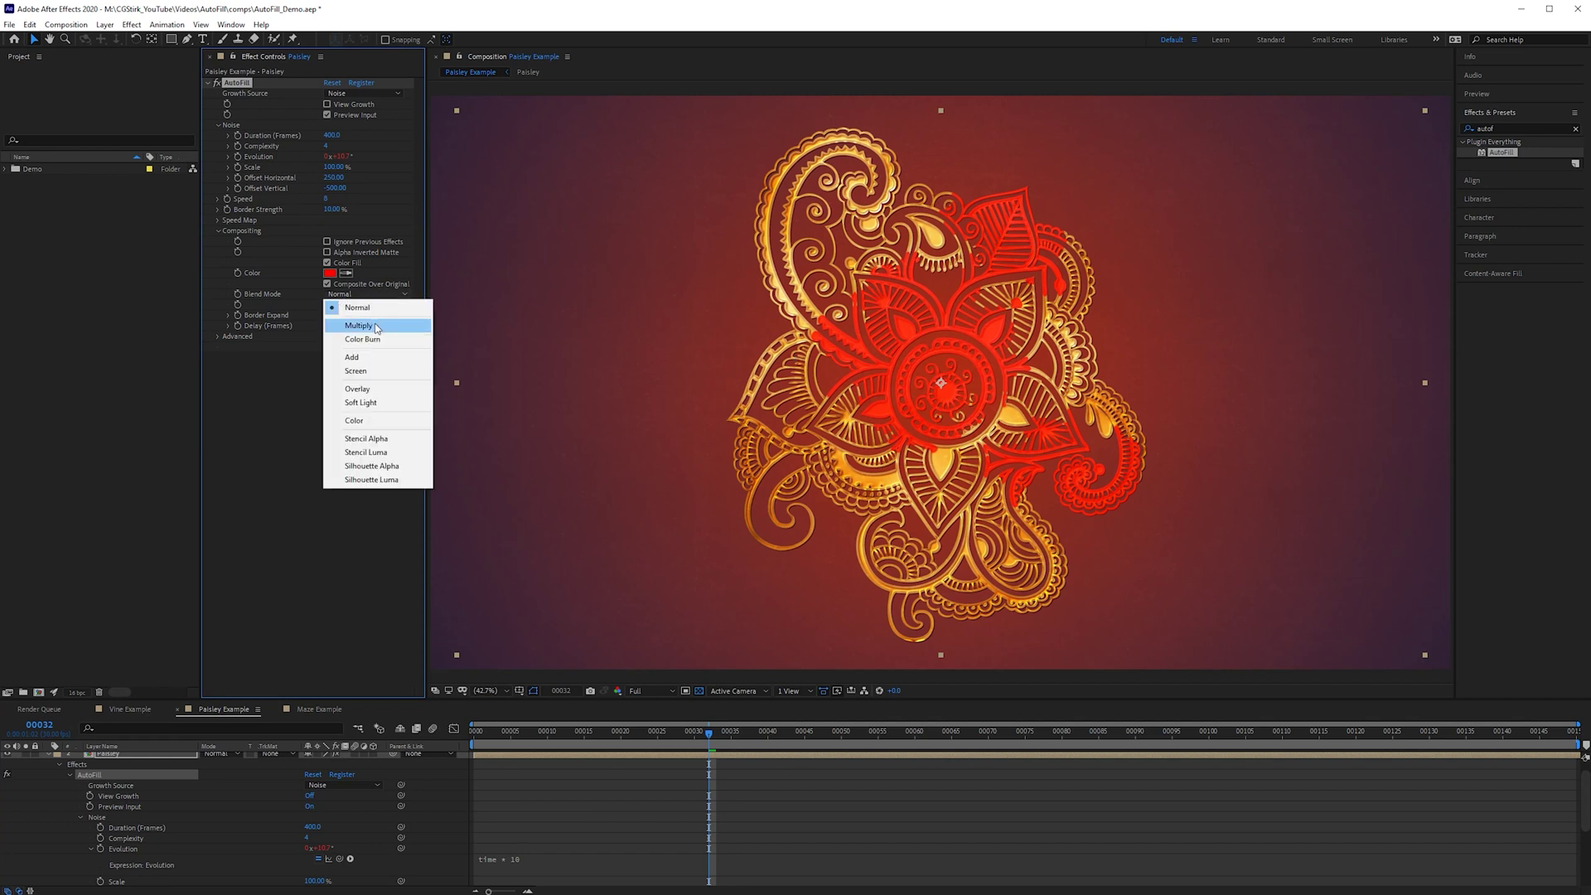
click(375, 389)
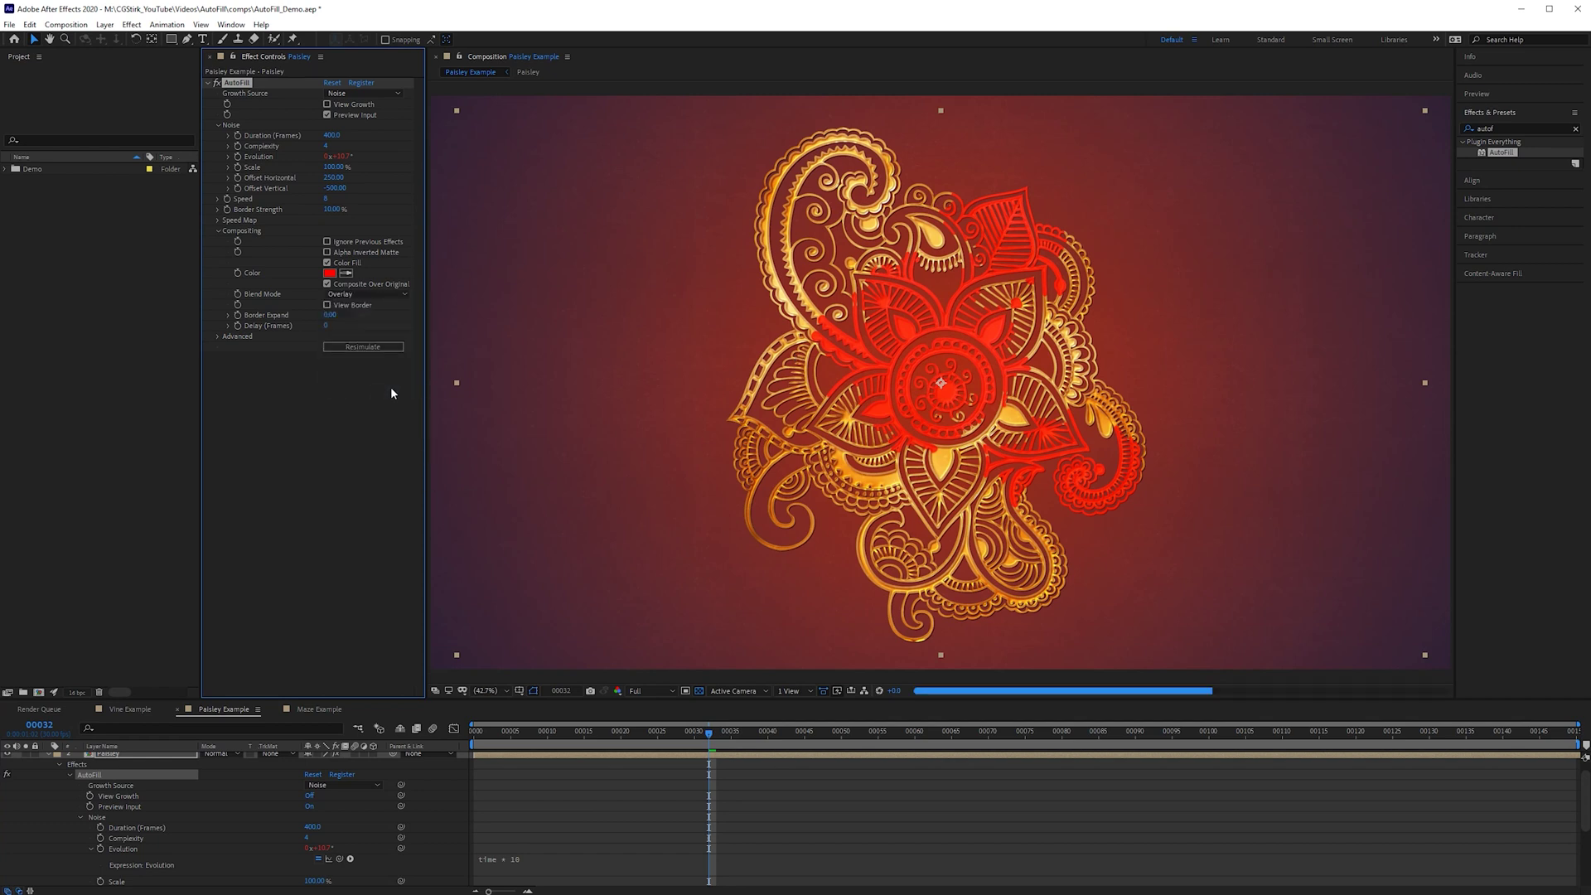
drag(714, 748, 908, 735)
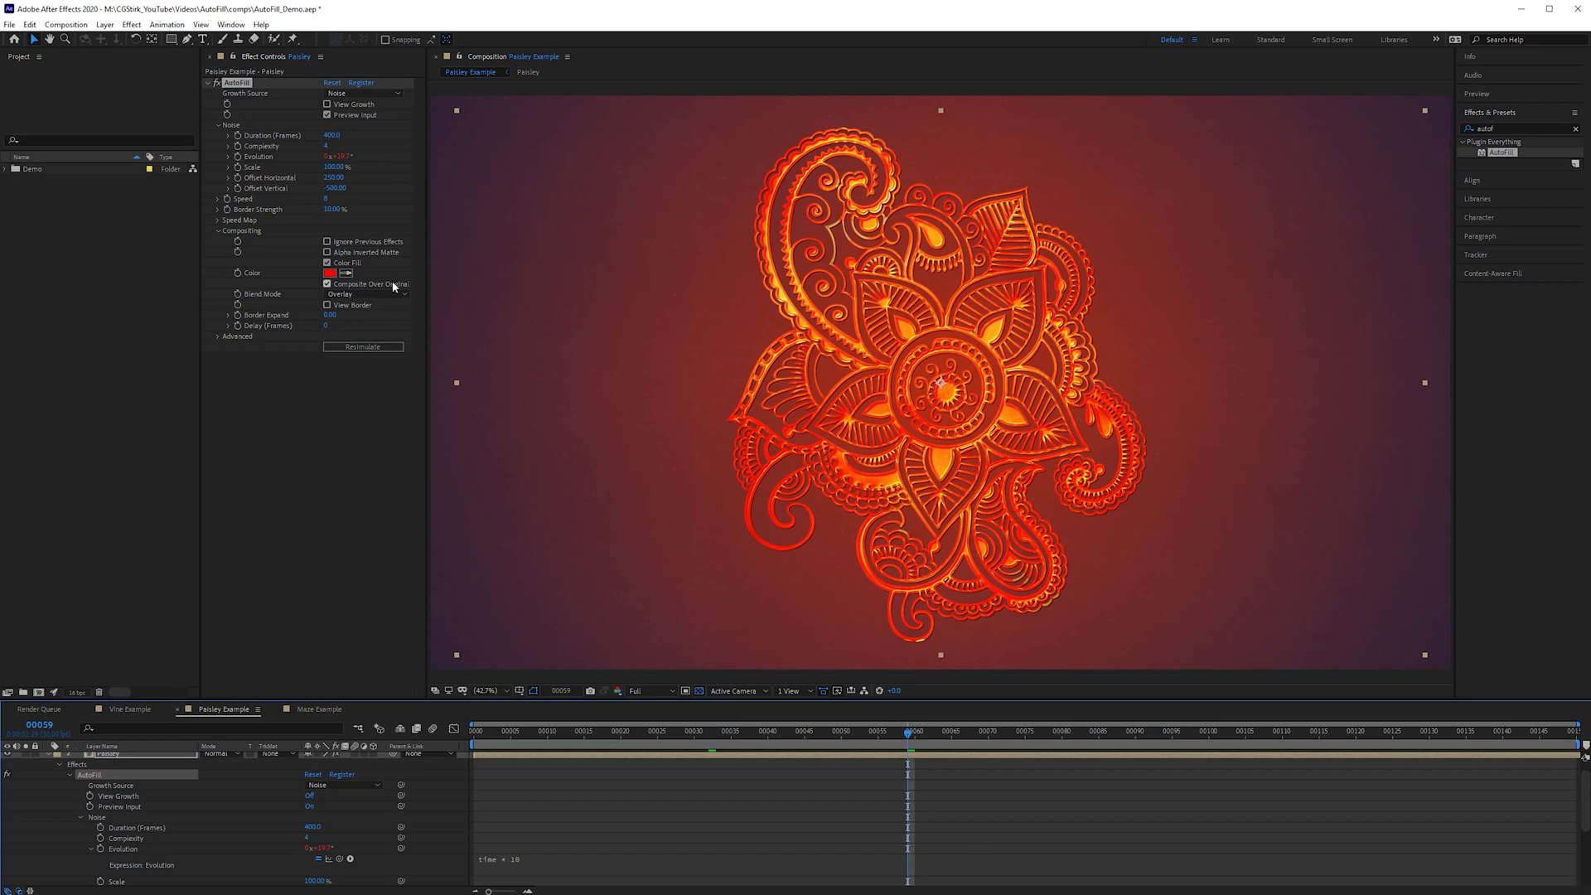
Step: Turn off Composite Over Original and Color Fill
click(343, 281)
click(340, 264)
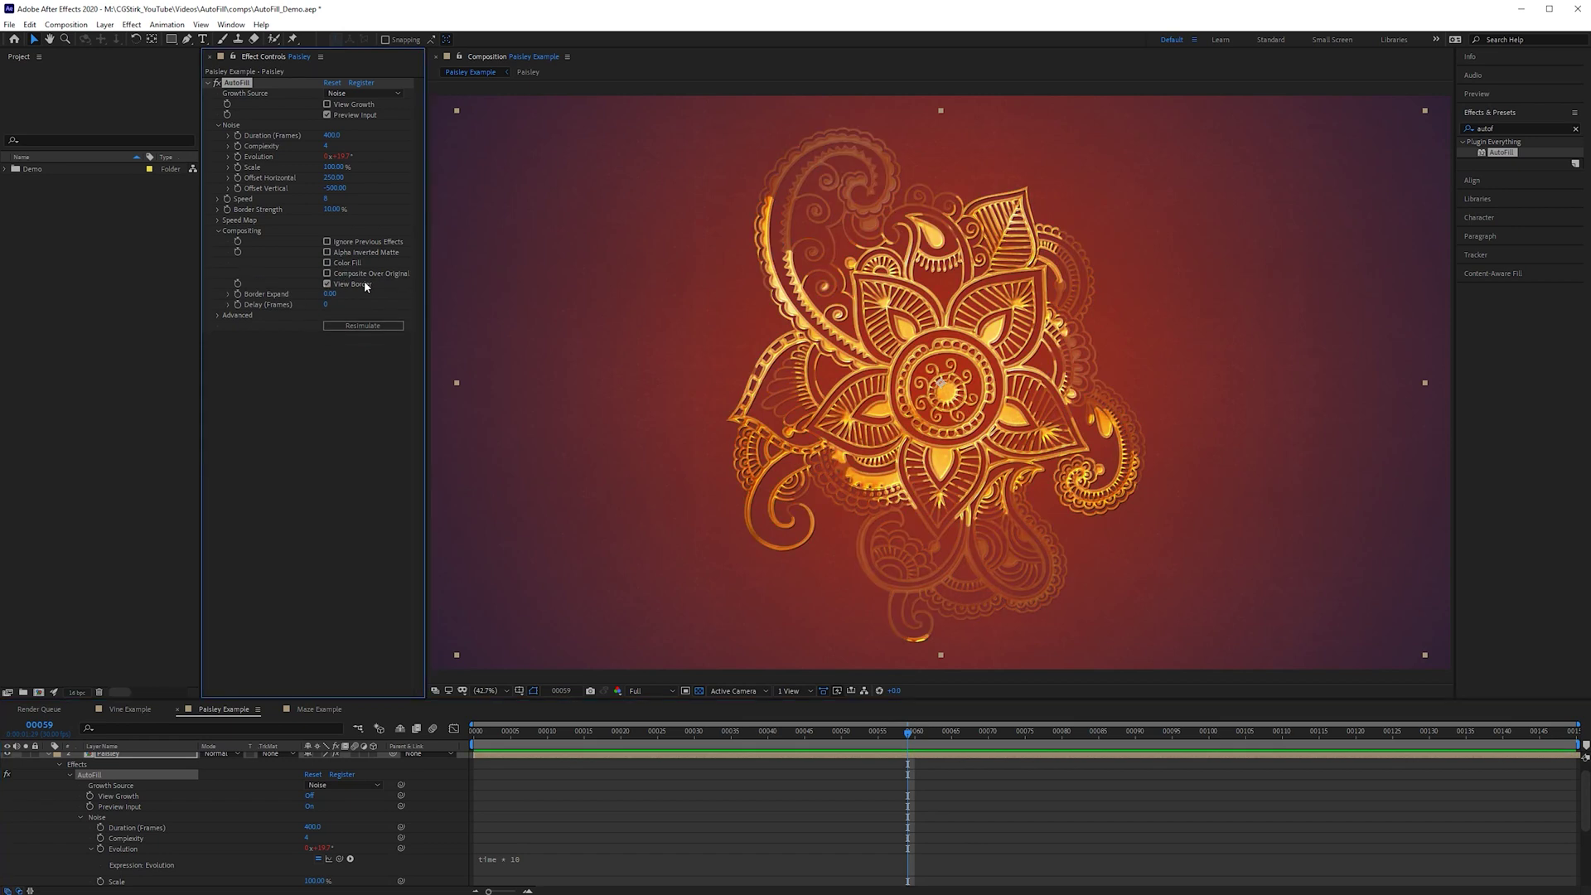
Step: Display the border matte with View Border, try out Border Expand, and turn View Border off again
click(365, 283)
mouse_move(326, 296)
mouse_down()
mouse_move(320, 314)
mouse_move(329, 293)
mouse_move(355, 304)
mouse_move(334, 303)
mouse_up()
click(331, 293)
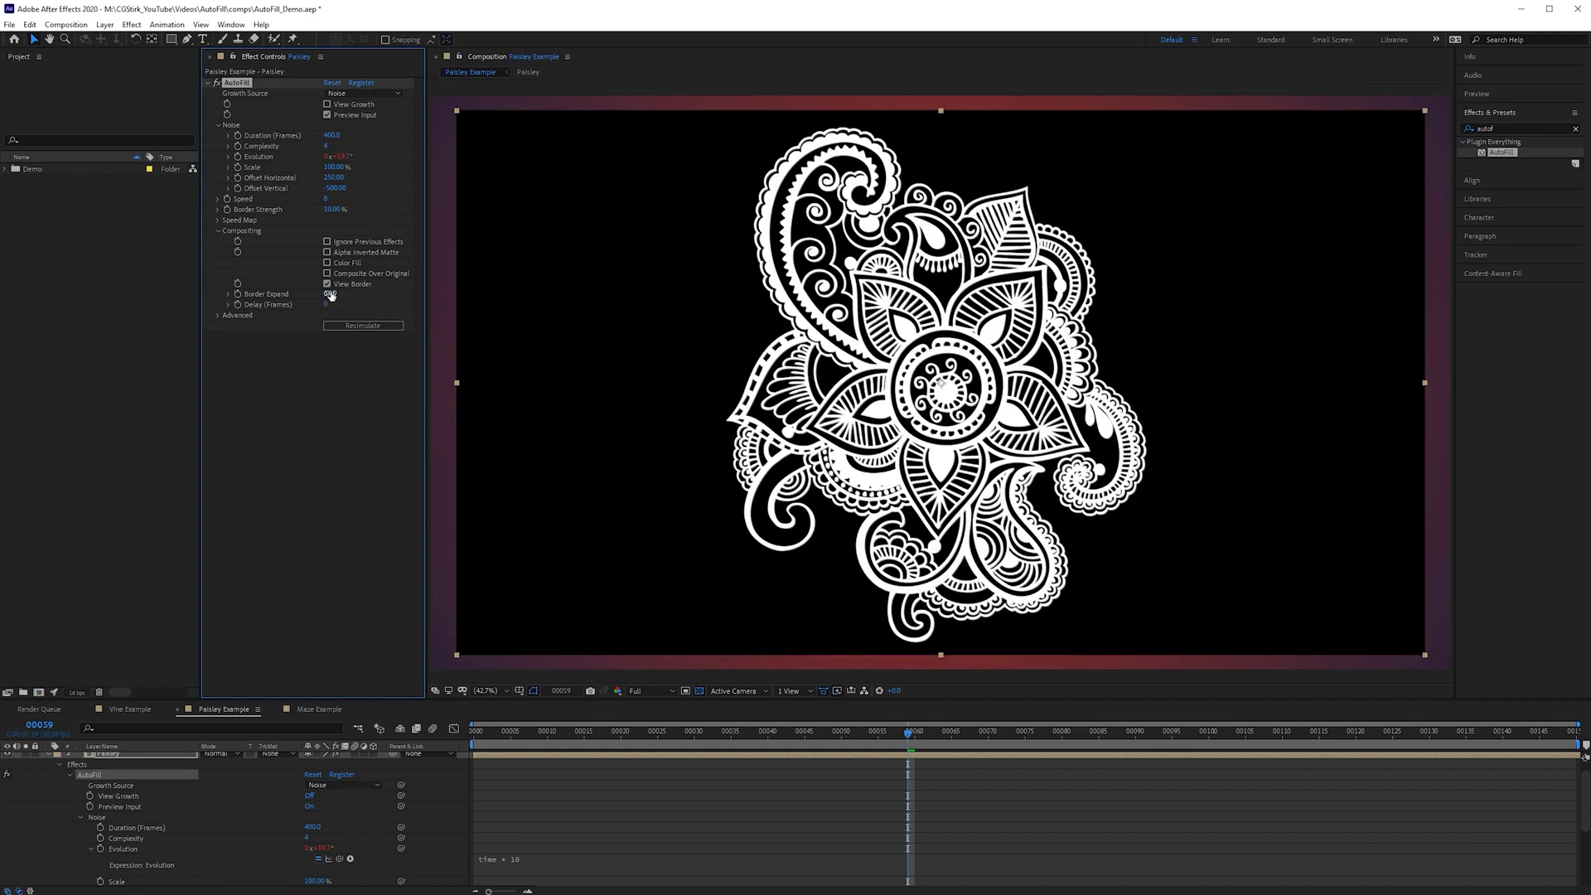
click(327, 283)
Step: Expand AutoFill's Advanced settings and apply the Roughen Edges effect after AutoFill on the Paisley layer
click(217, 315)
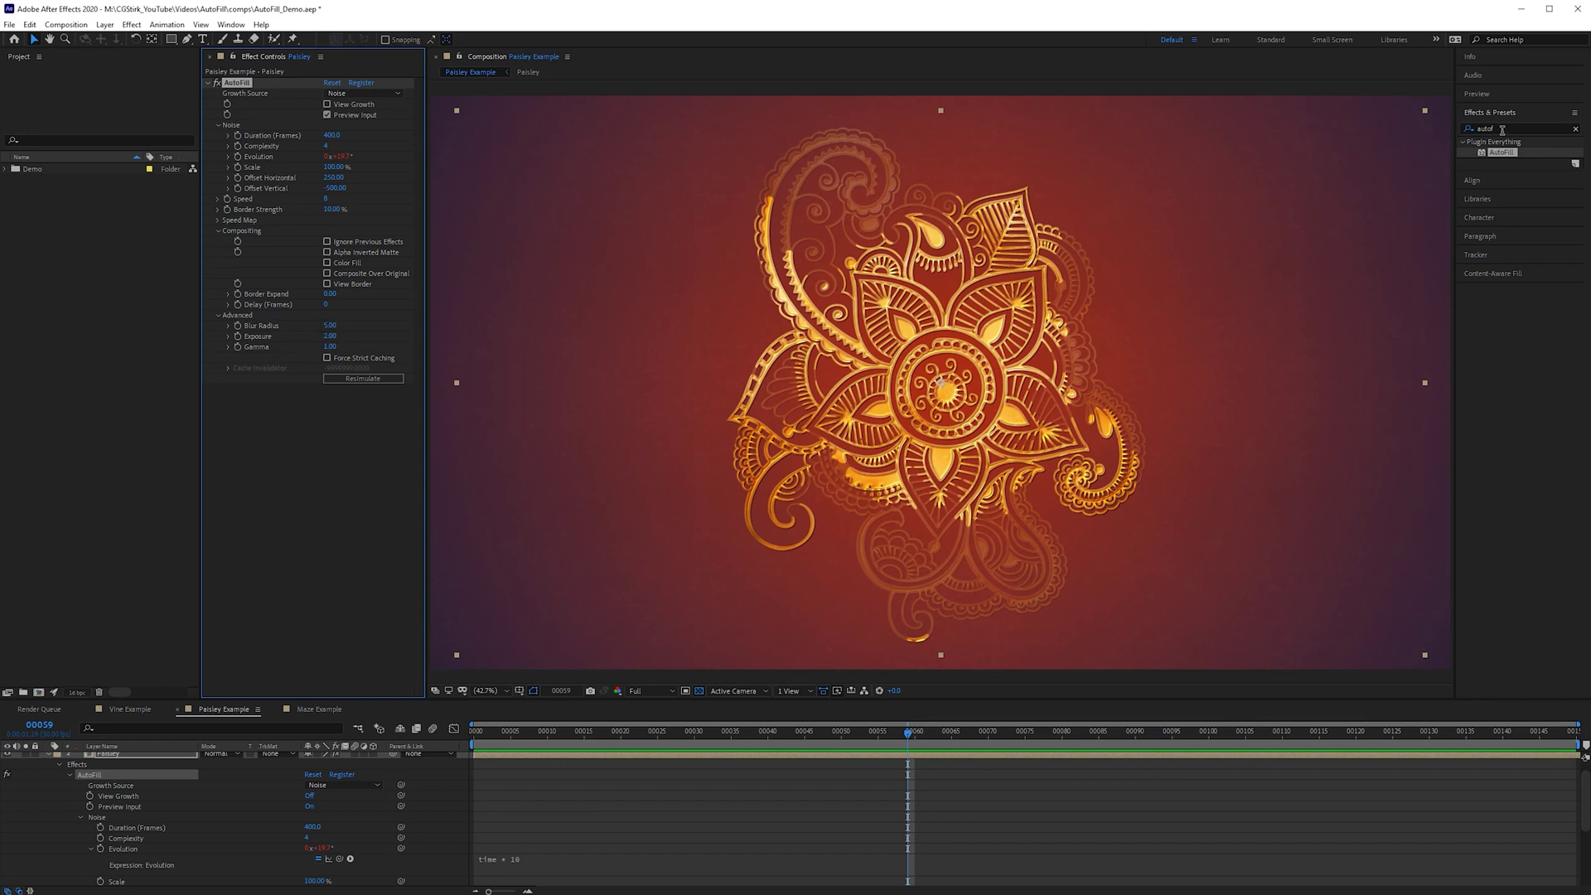
key(ctrl+5)
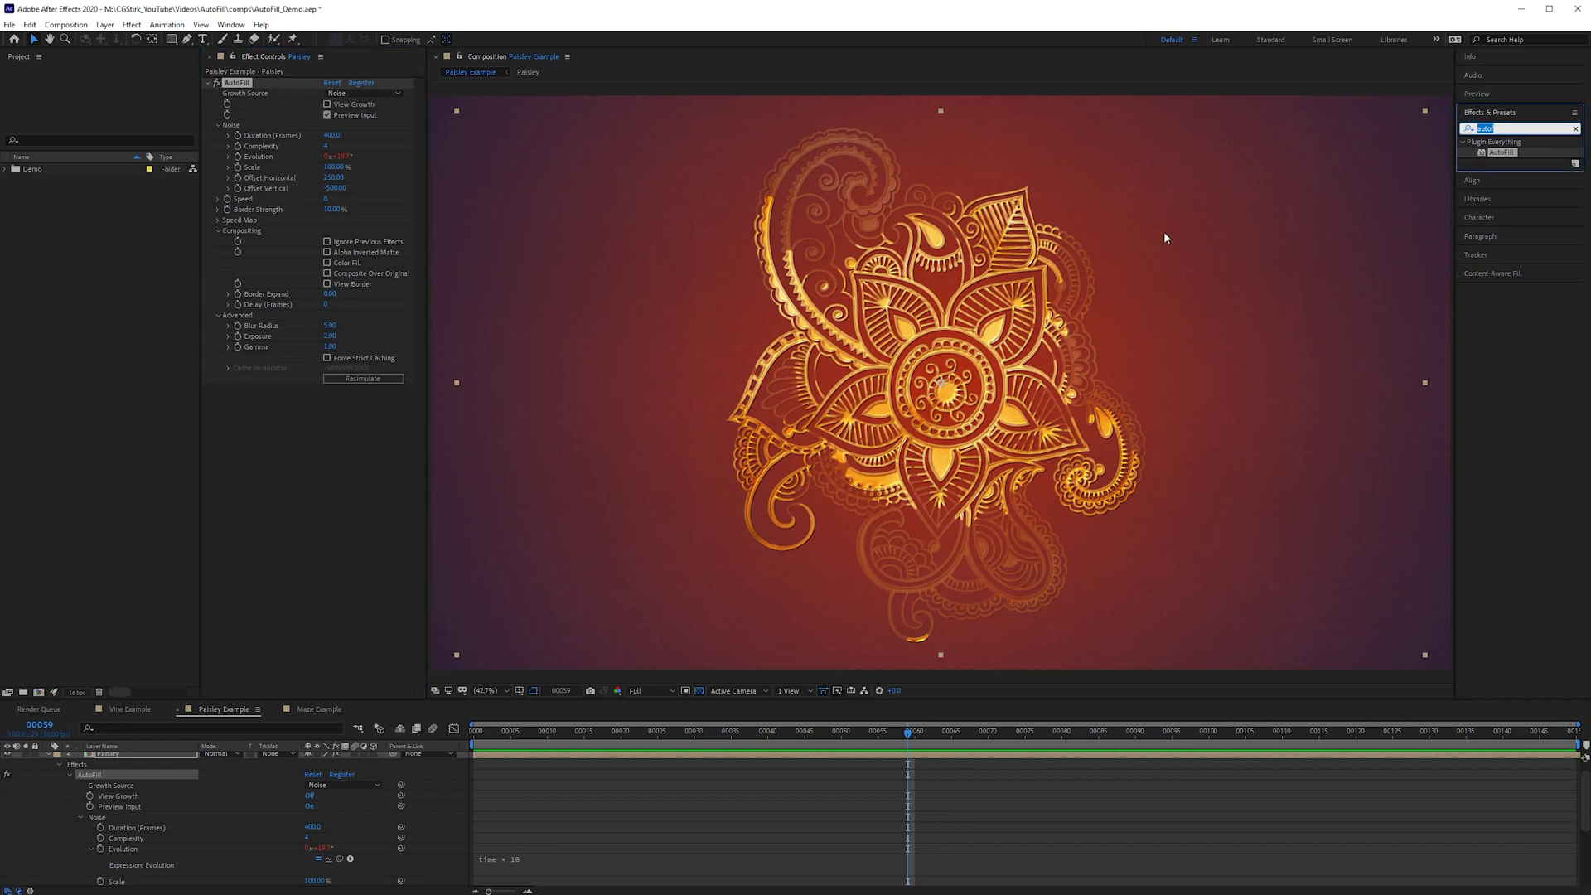
text(rough)
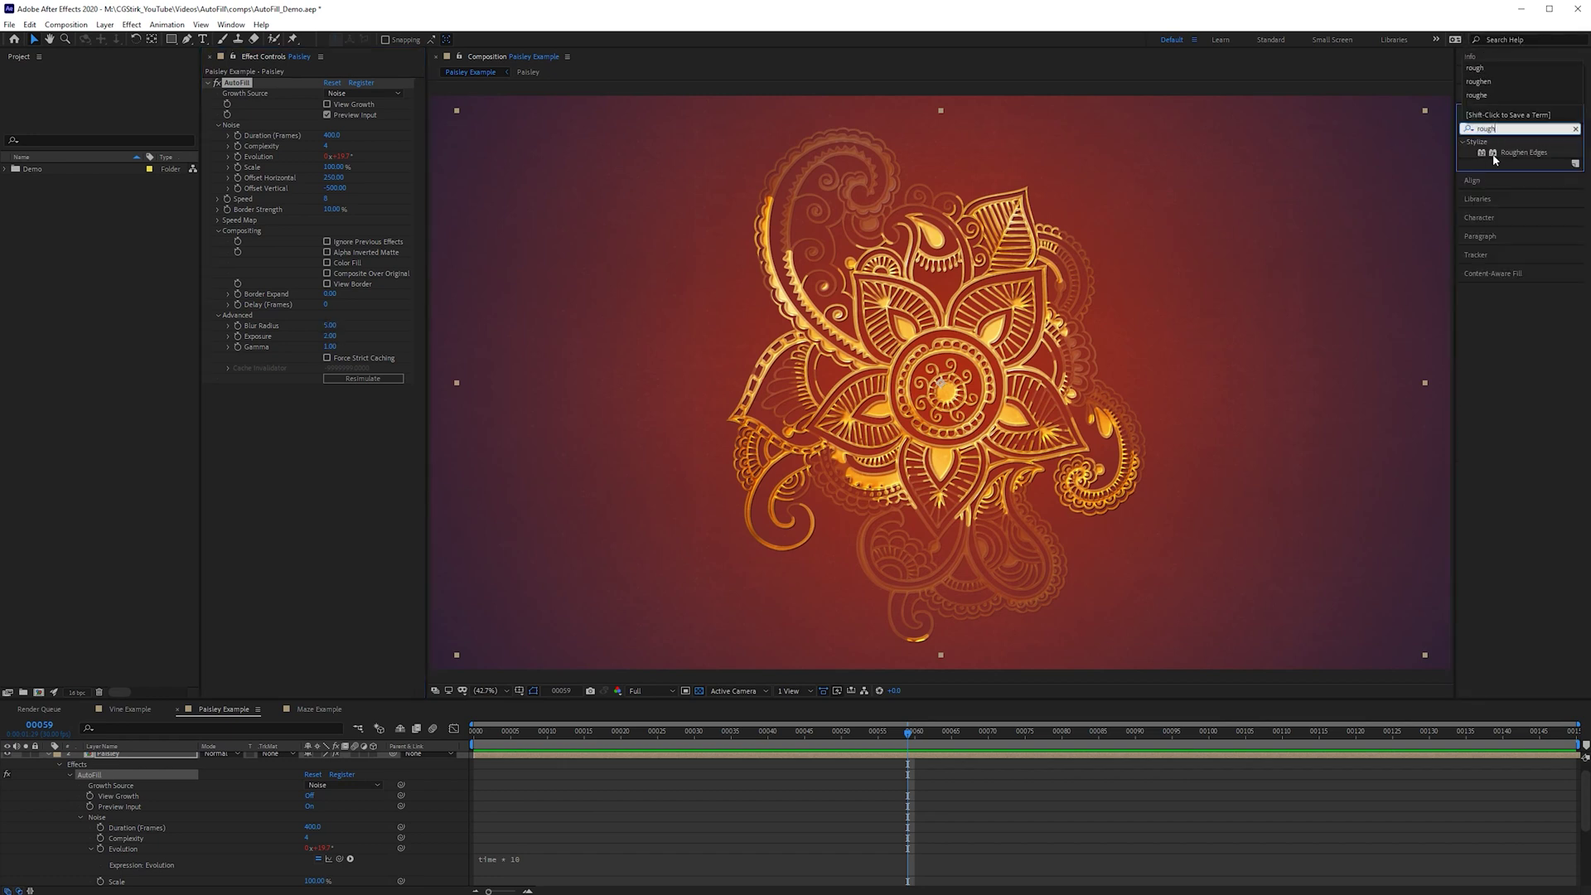
drag(1504, 152, 254, 420)
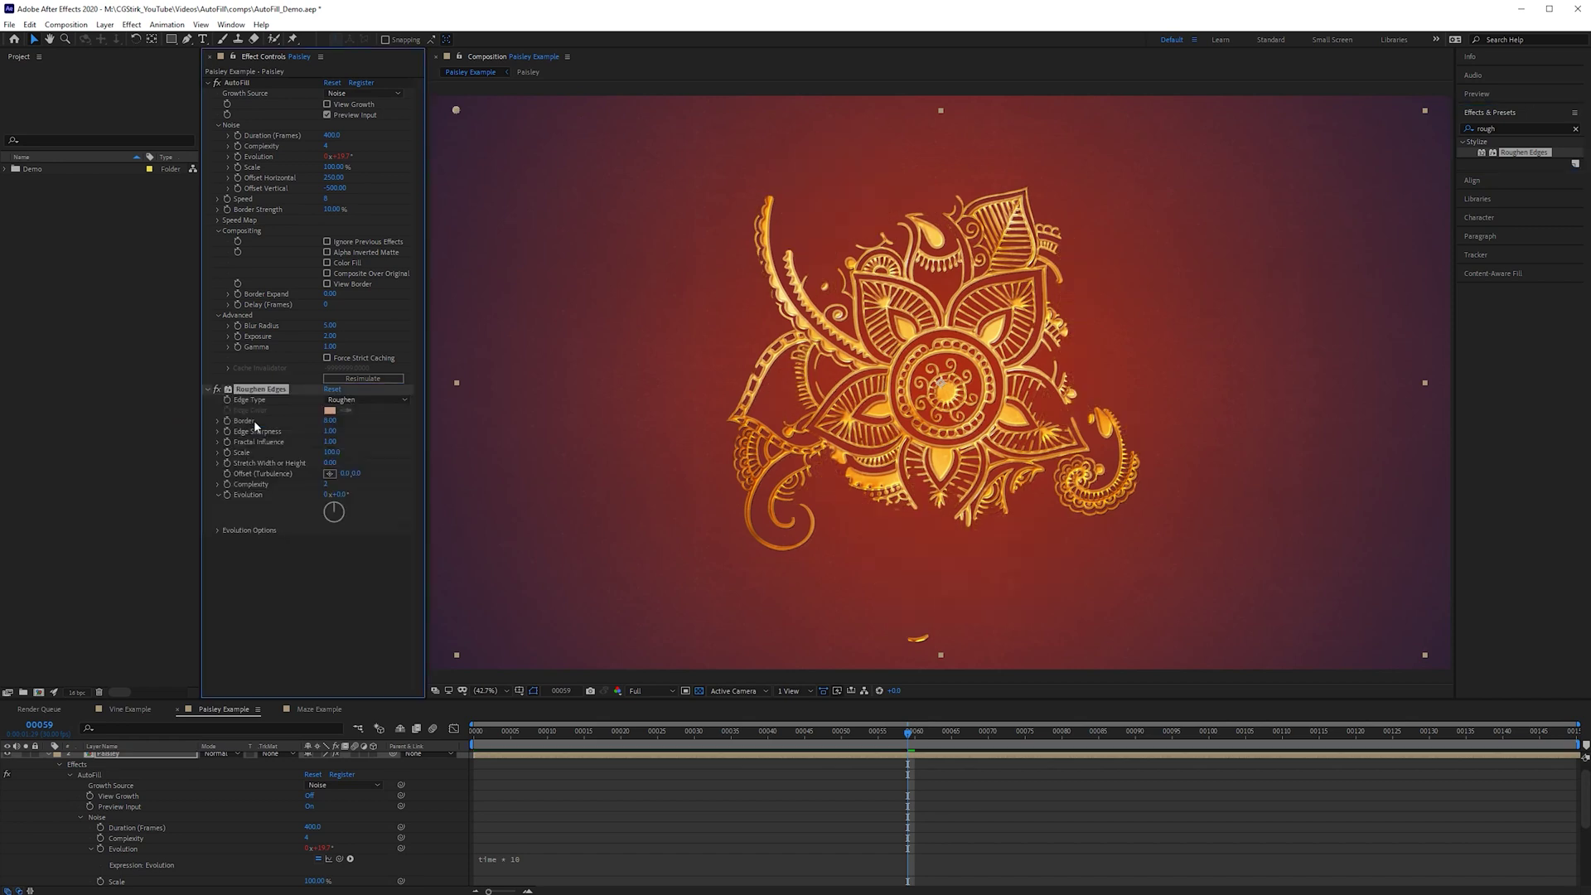
Step: Try a smaller Scale and a larger Border in Roughen Edges while inspecting the artwork's line edges up close
key(slash)
drag(747, 216, 1075, 633)
scroll(1076, 633, up, 1)
mouse_move(333, 452)
mouse_down()
mouse_move(276, 457)
mouse_move(306, 454)
mouse_up()
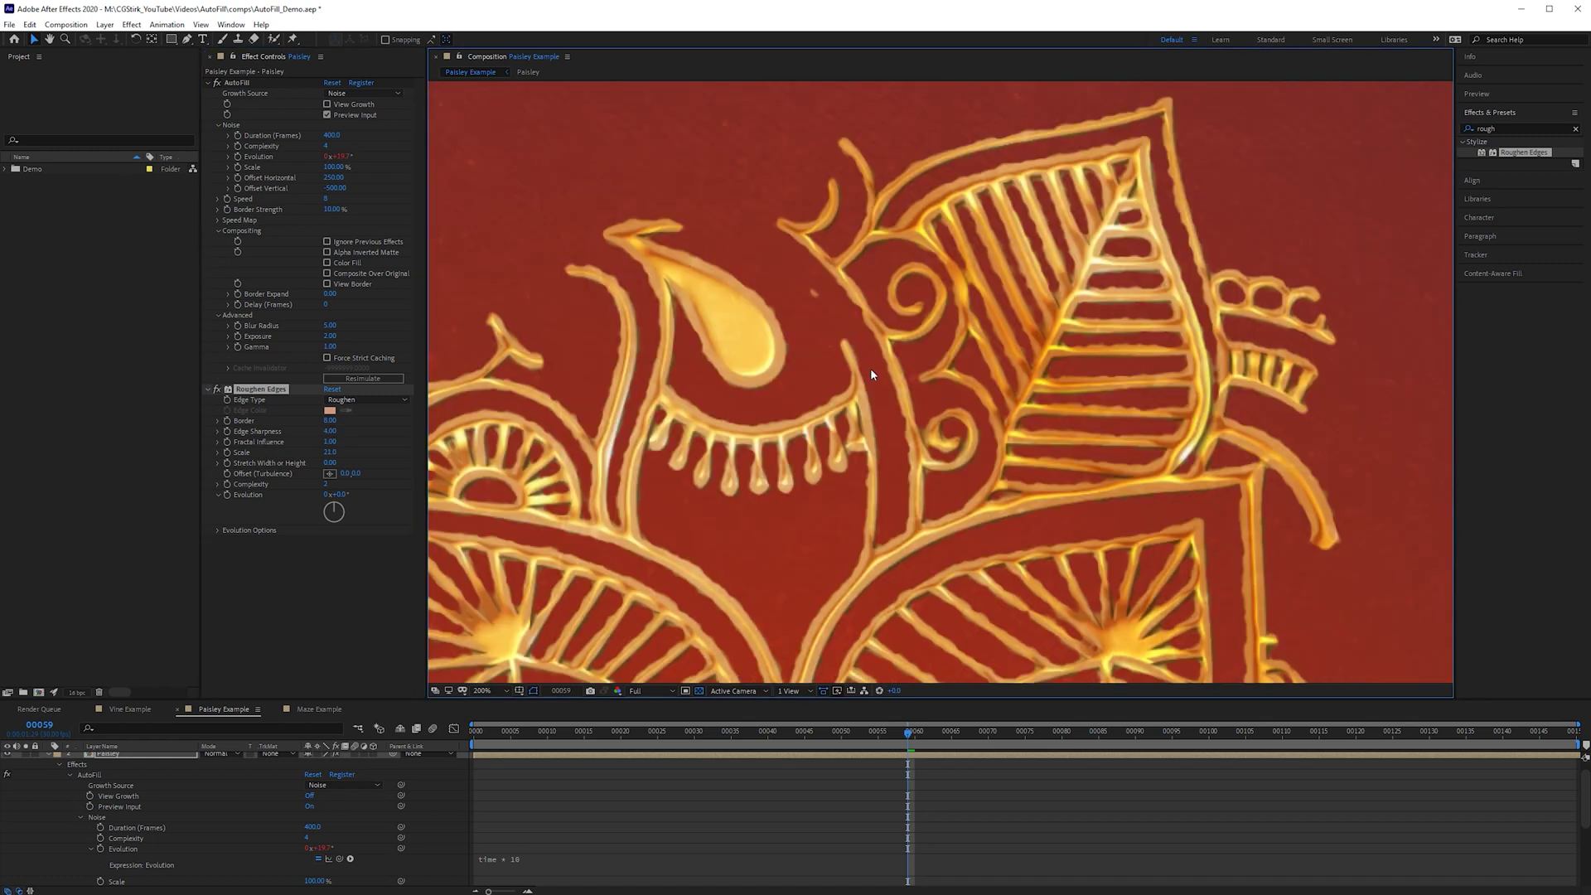
scroll(871, 368, up, 4)
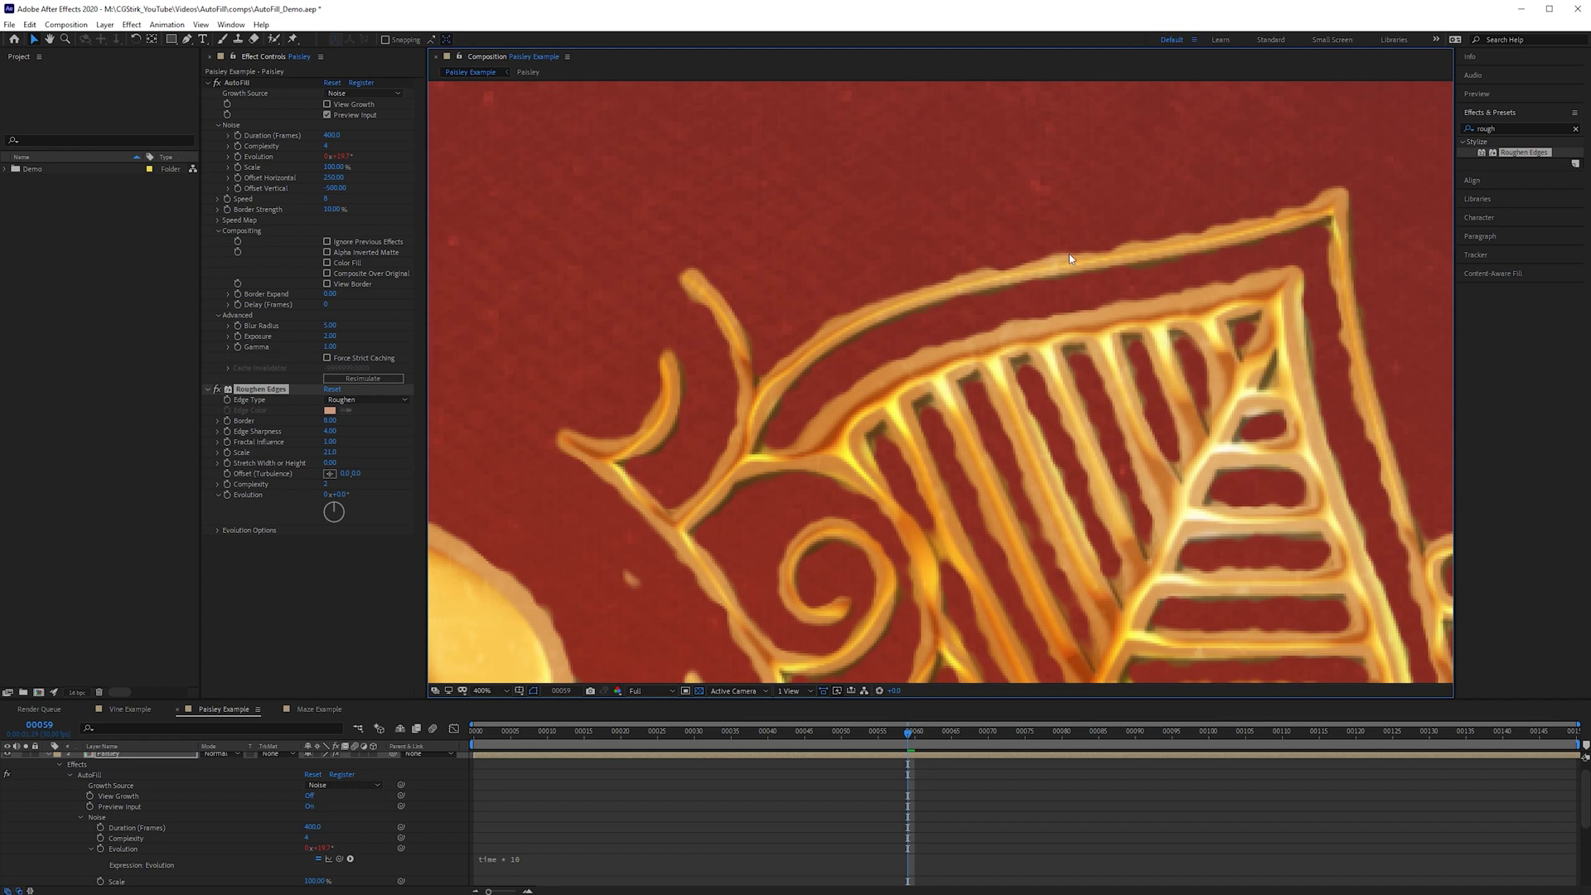
scroll(773, 345, down, 2)
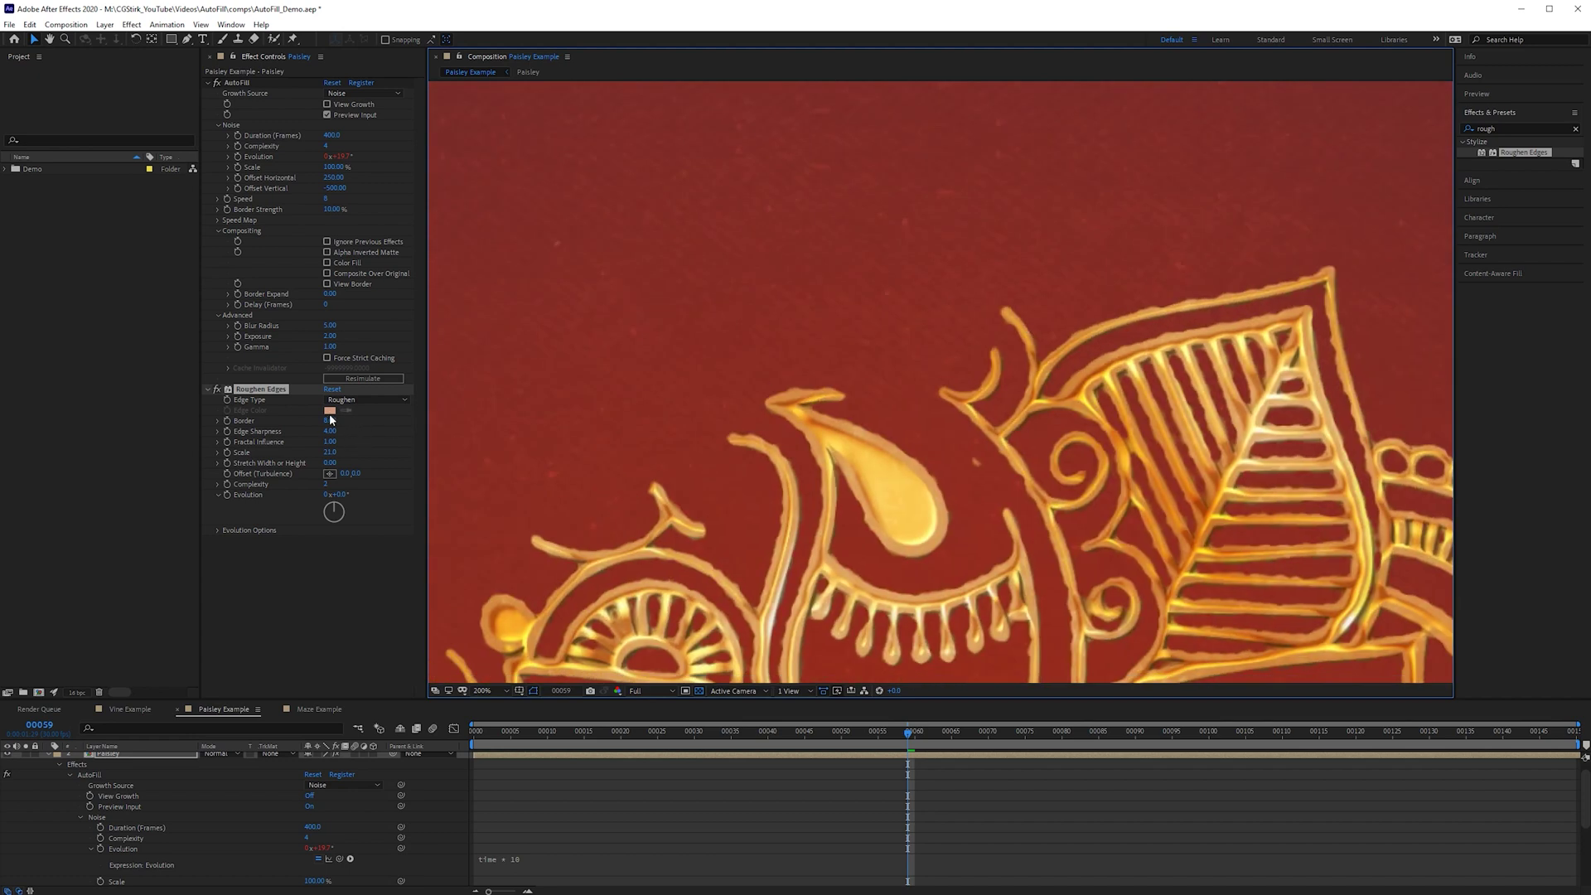
drag(328, 421, 1258, 292)
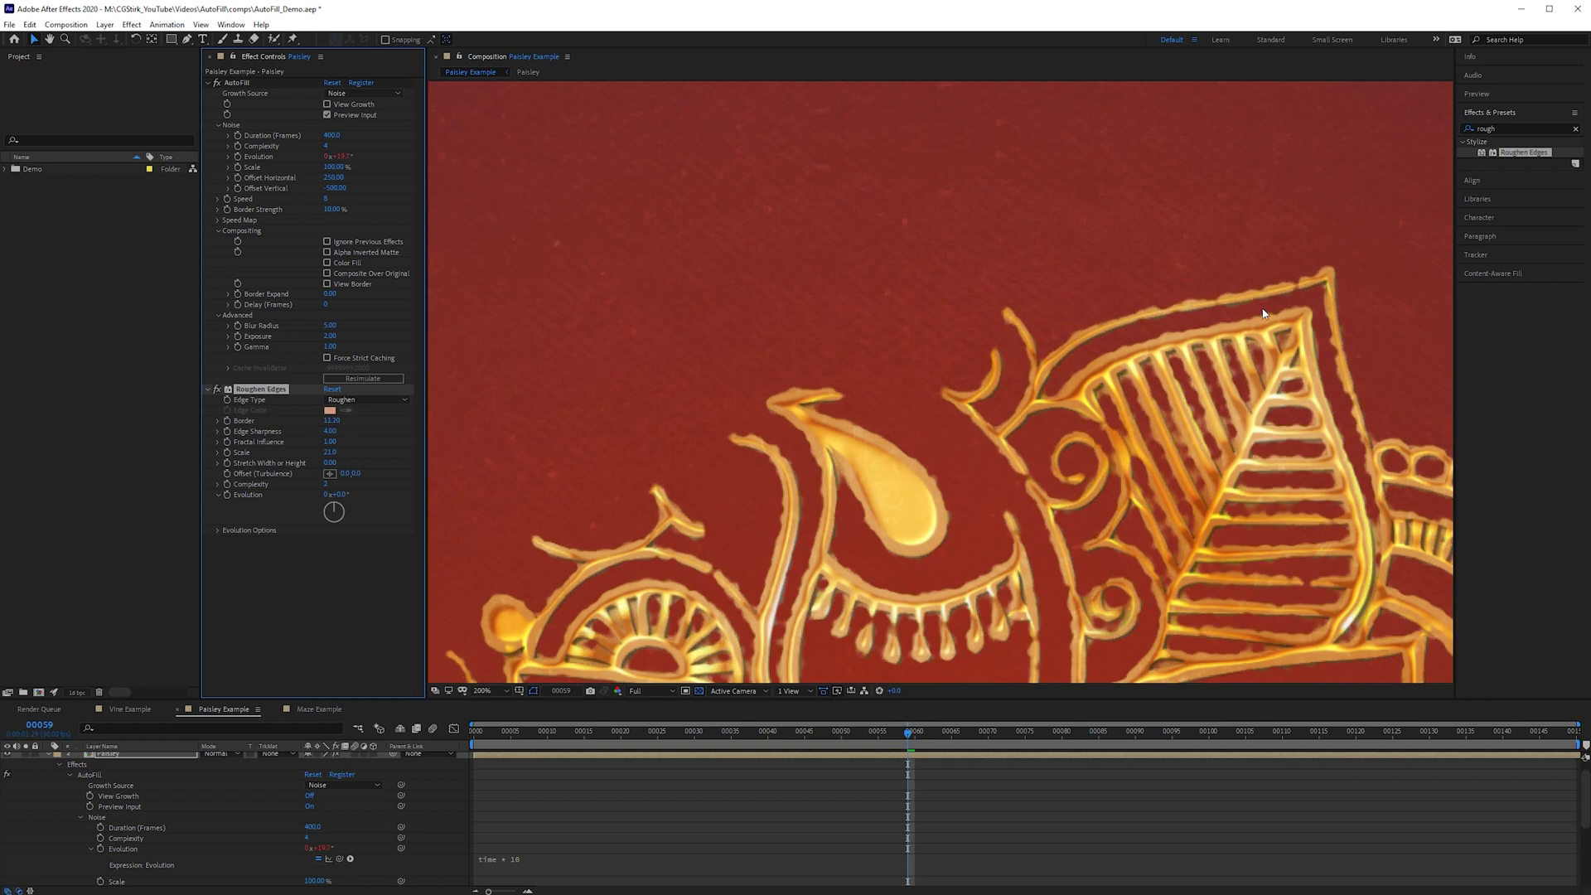
scroll(937, 145, down, 1)
drag(820, 514, 936, 343)
scroll(879, 415, up, 1)
drag(439, 222, 689, 369)
scroll(690, 369, down, 2)
Step: Set Roughen Edges to Border 1, Edge Sharpness 1 and Scale 50
click(332, 421)
text(1)
key(Return)
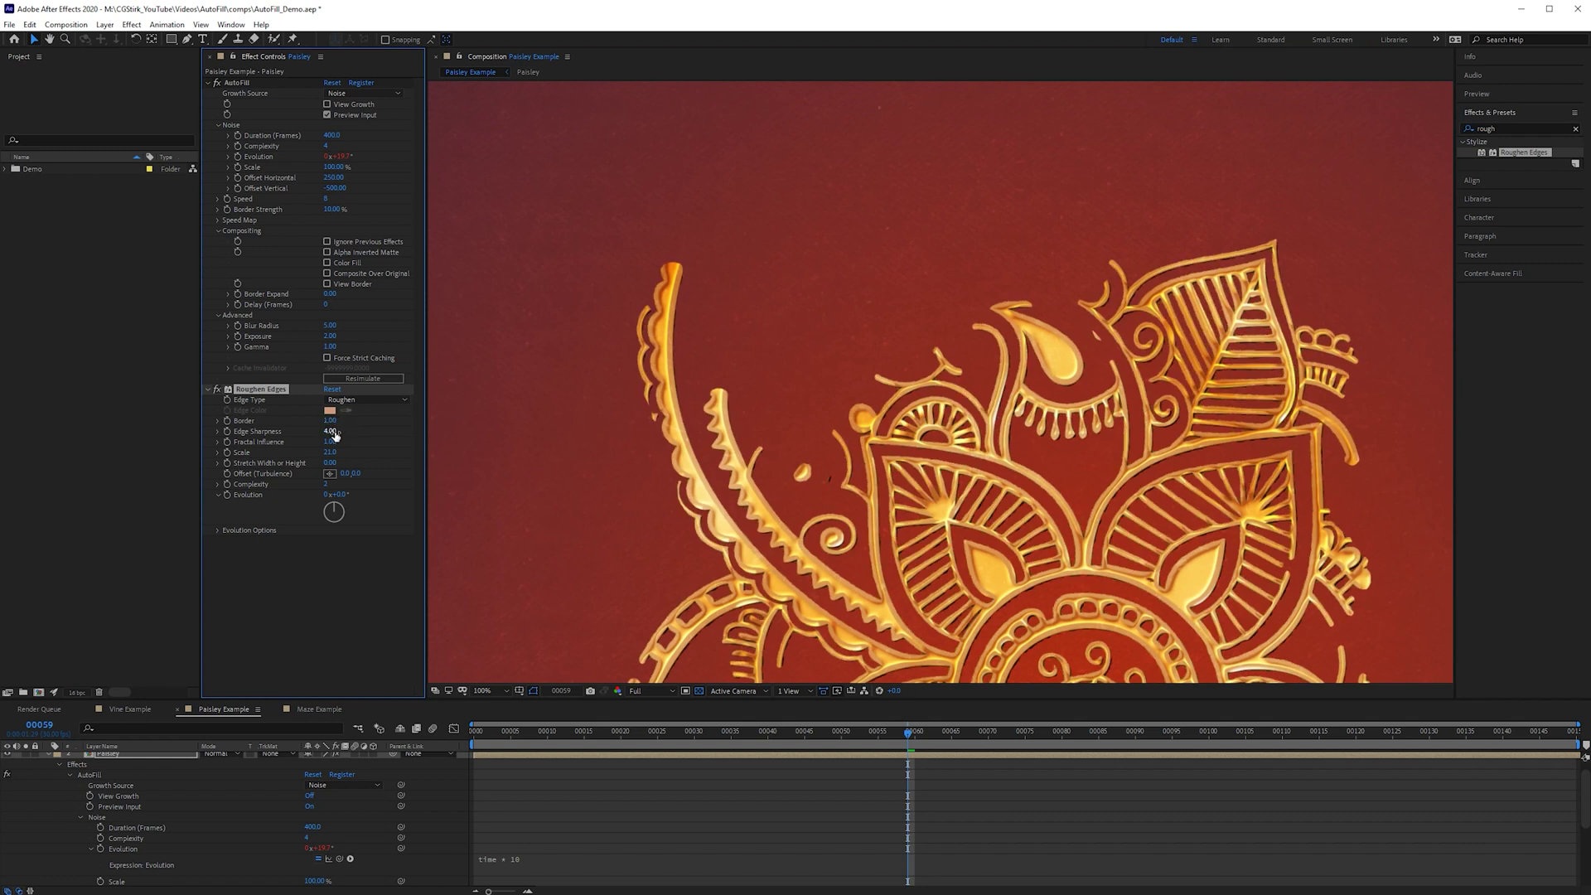
click(332, 431)
text(1)
key(Return)
click(332, 452)
text(50)
key(Return)
Step: Turn off AutoFill's Preview Input and play the growth animation from frame 0
scroll(970, 281, down, 1)
drag(970, 280, 959, 213)
drag(790, 733, 364, 726)
click(341, 116)
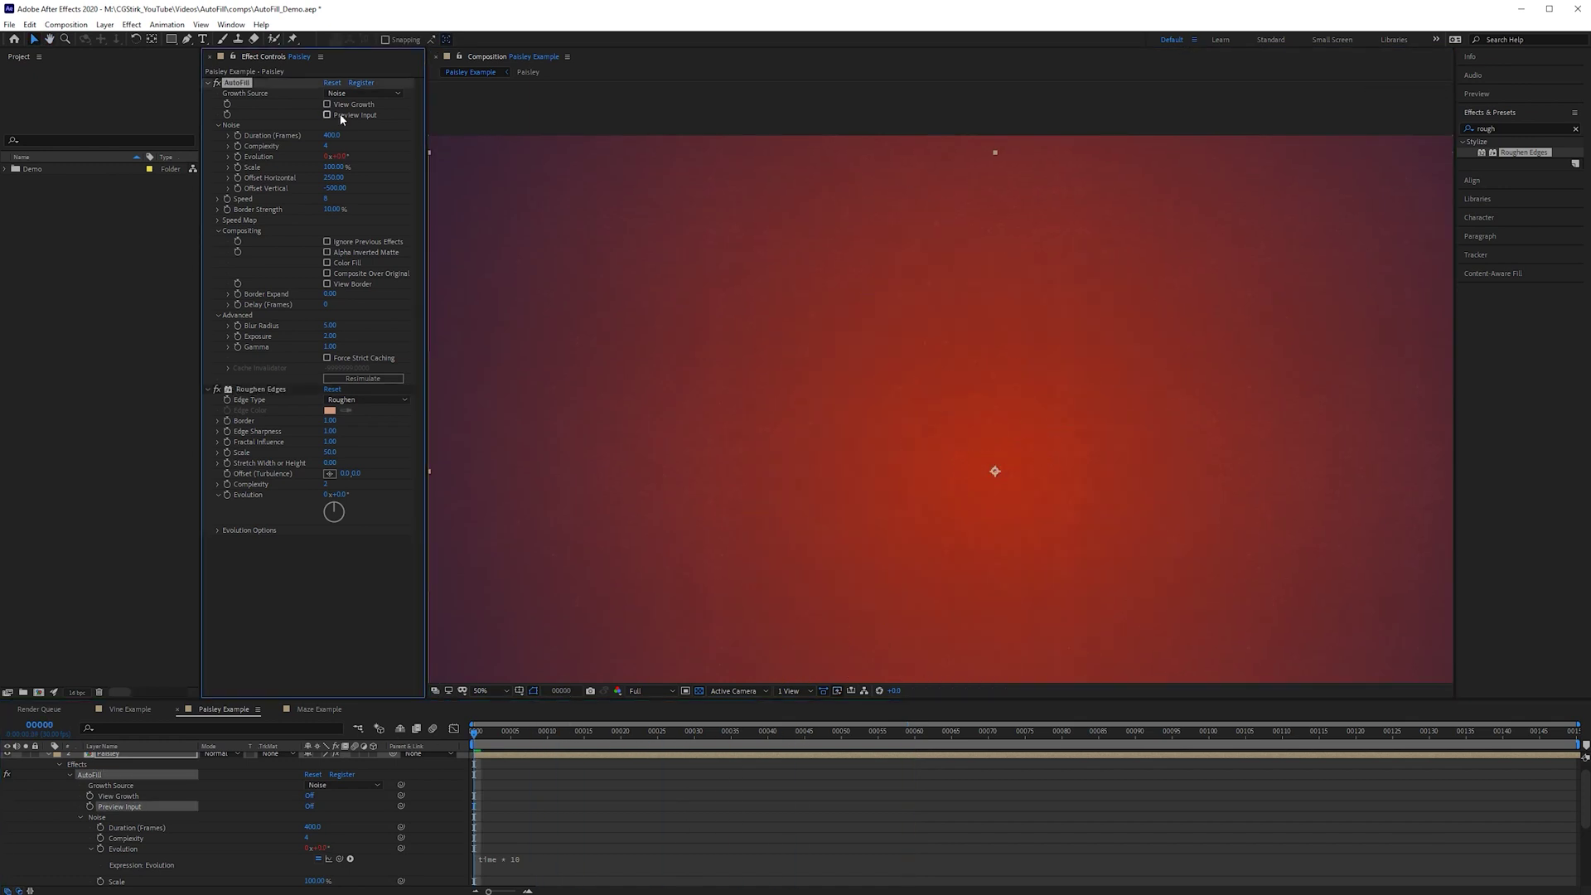
key(space)
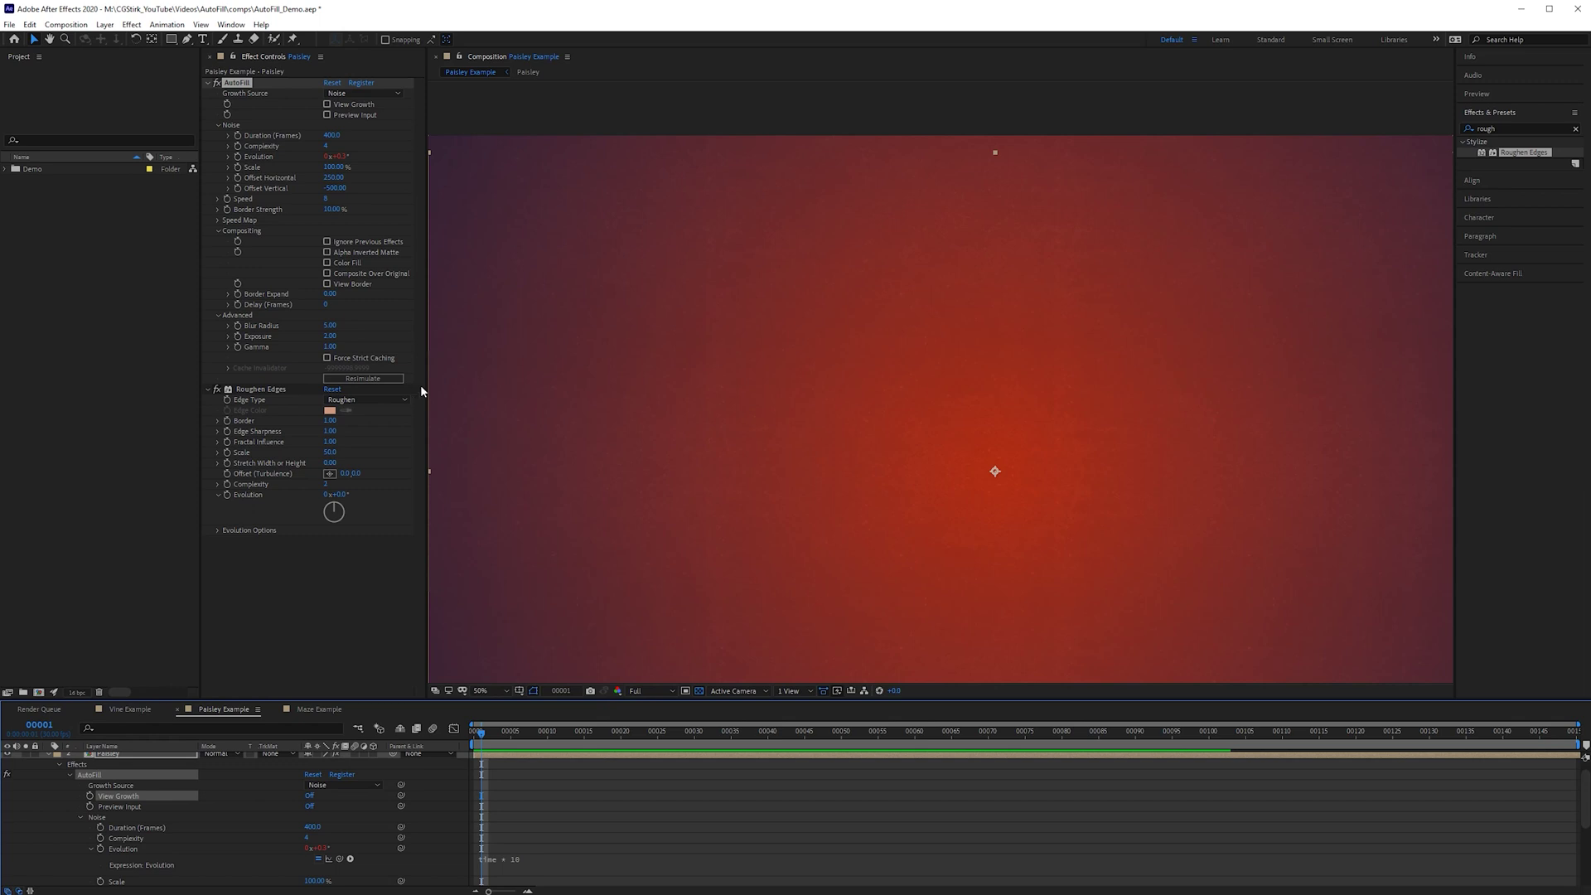
click(328, 376)
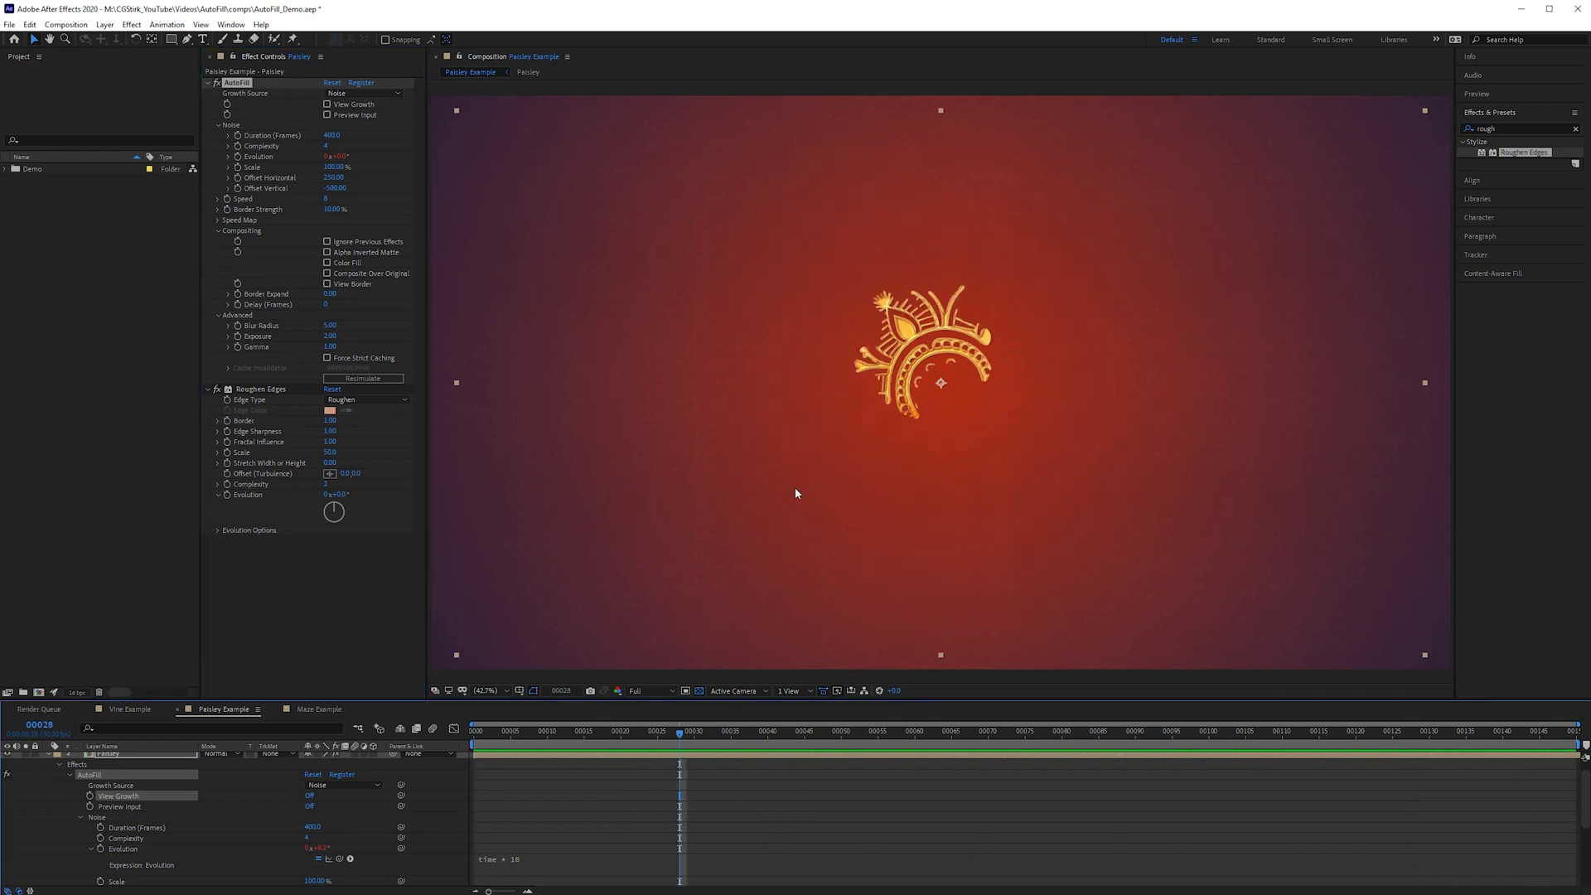
Step: Examine the roughened growth edges of the paisley up close around frame 28
scroll(852, 396, up, 3)
key(period)
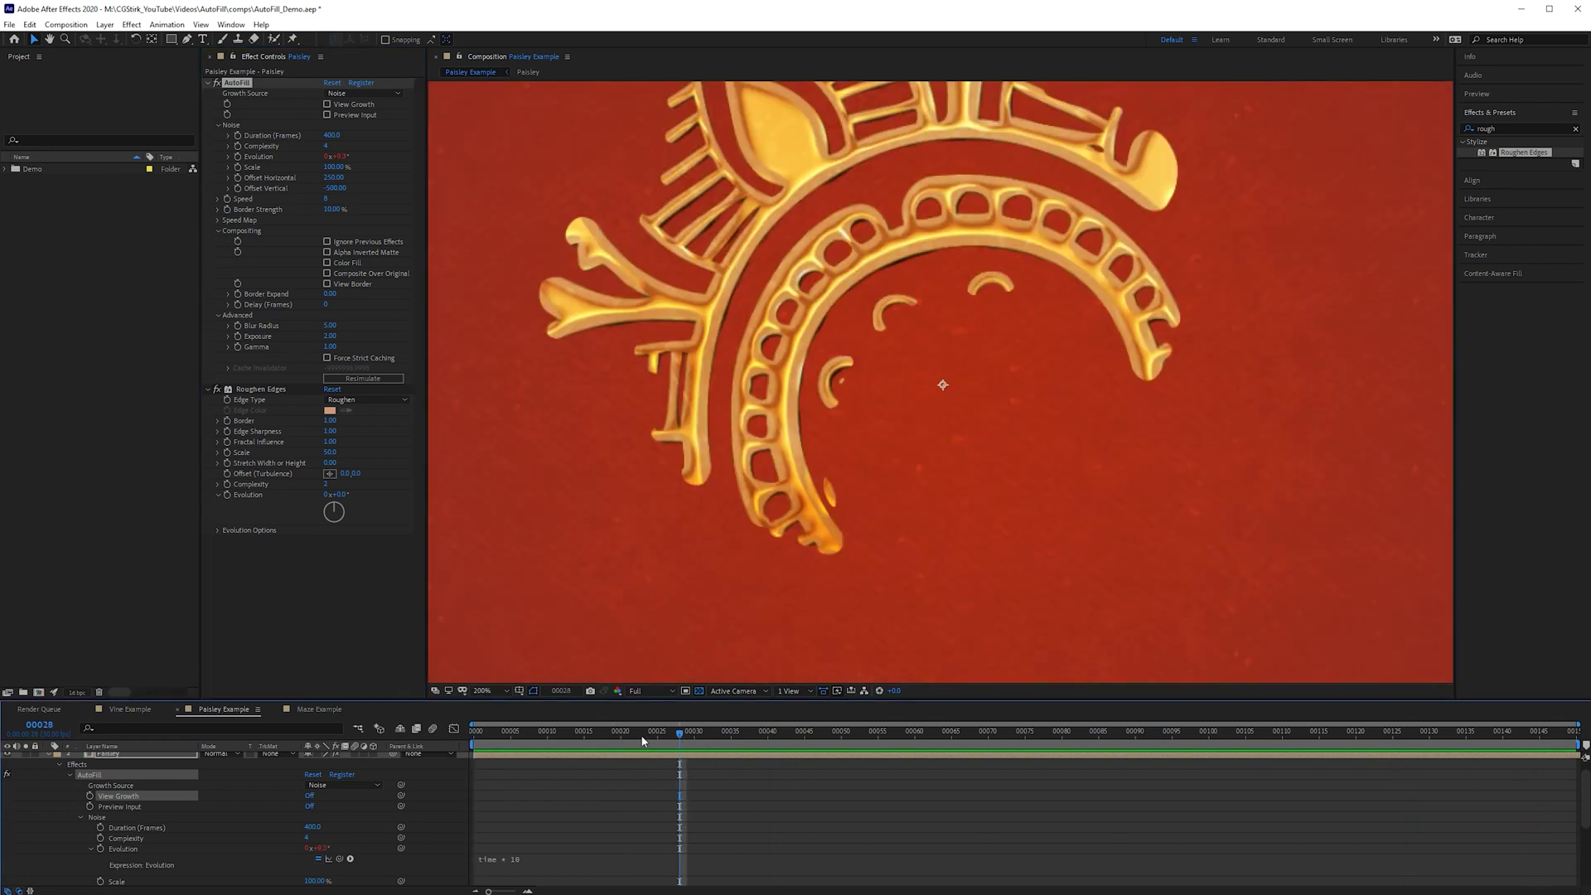
mouse_move(642, 737)
mouse_down()
mouse_move(499, 748)
mouse_move(637, 736)
mouse_up()
drag(752, 310, 881, 604)
drag(585, 735, 679, 756)
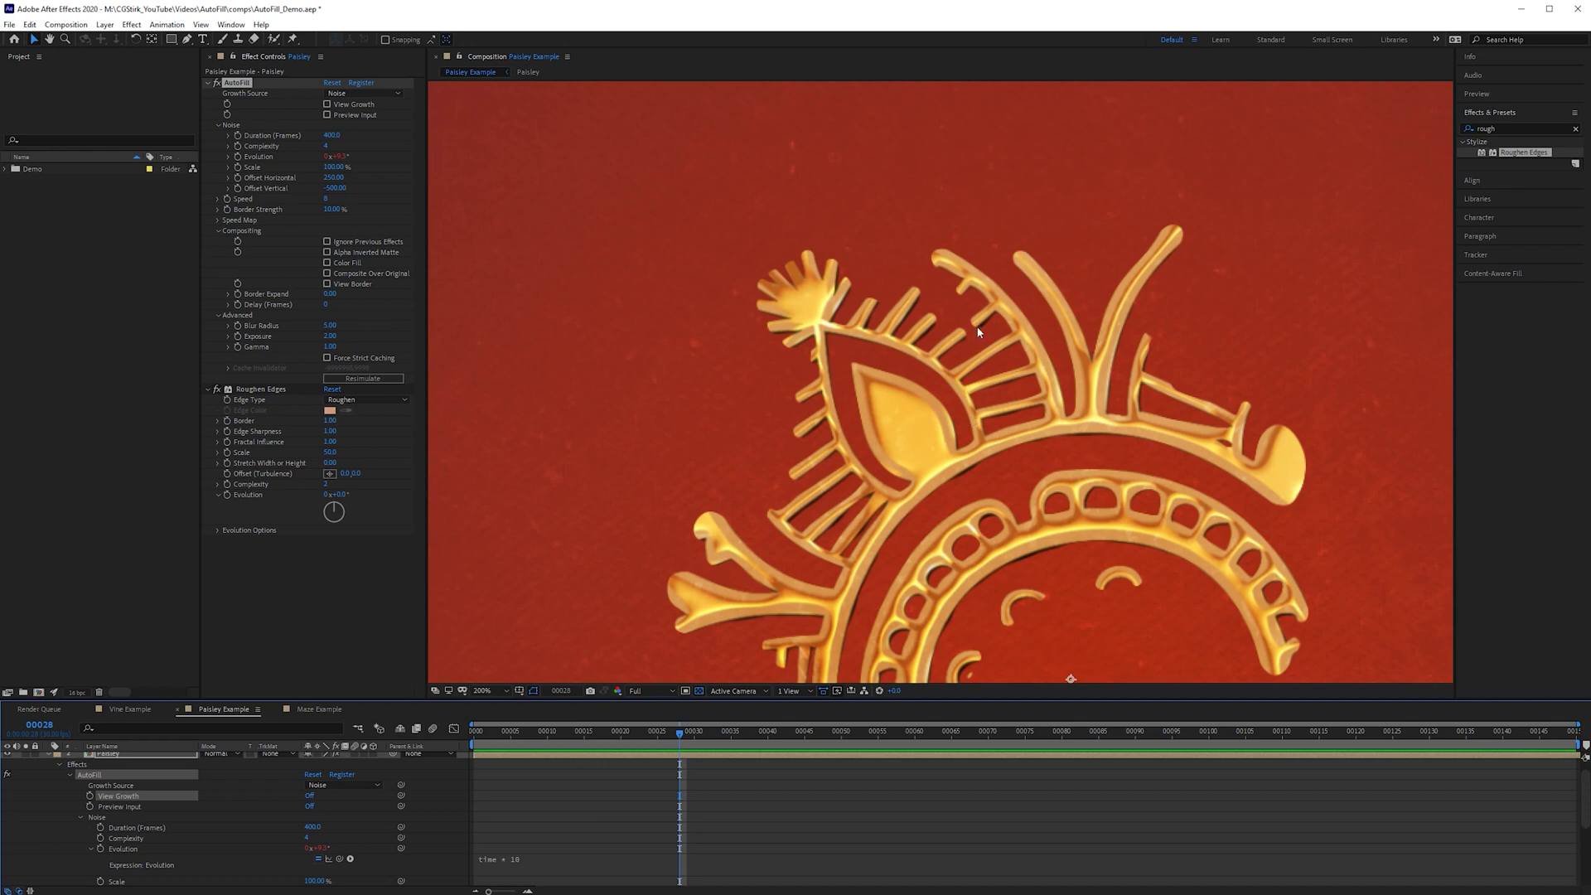
drag(978, 332, 1017, 380)
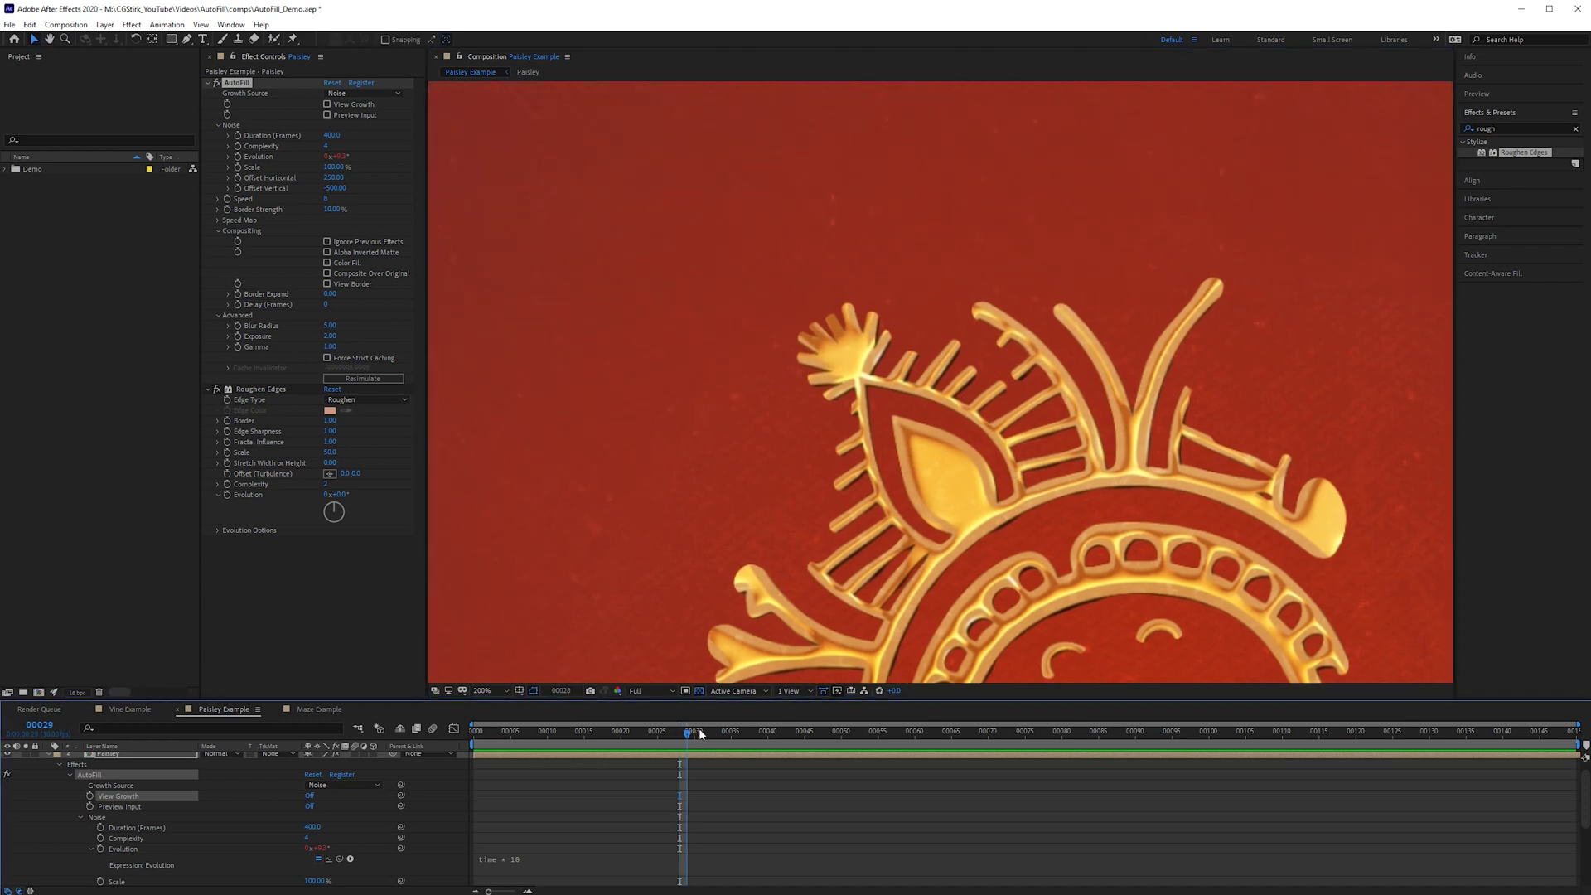
key(space)
Step: Scrub ahead to frame 72 and back to frame 52, examining the growth near the paisley's upper curl
scroll(847, 628, down, 1)
drag(1052, 431, 741, 626)
scroll(857, 617, up, 1)
drag(791, 730, 1004, 731)
scroll(1025, 479, down, 3)
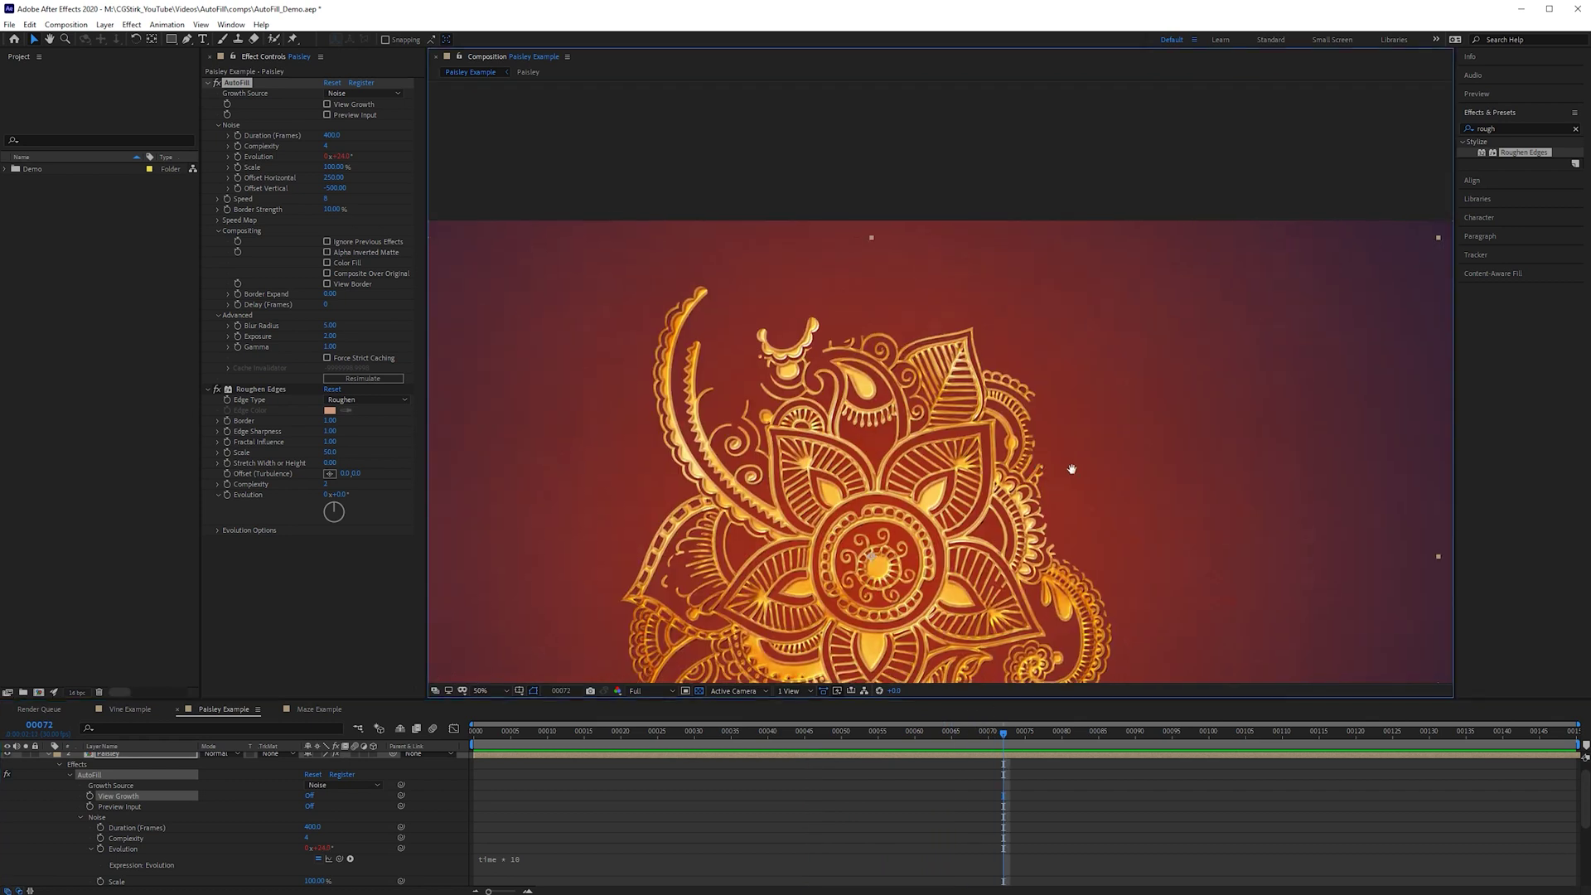
scroll(1005, 185, up, 2)
drag(993, 734, 856, 732)
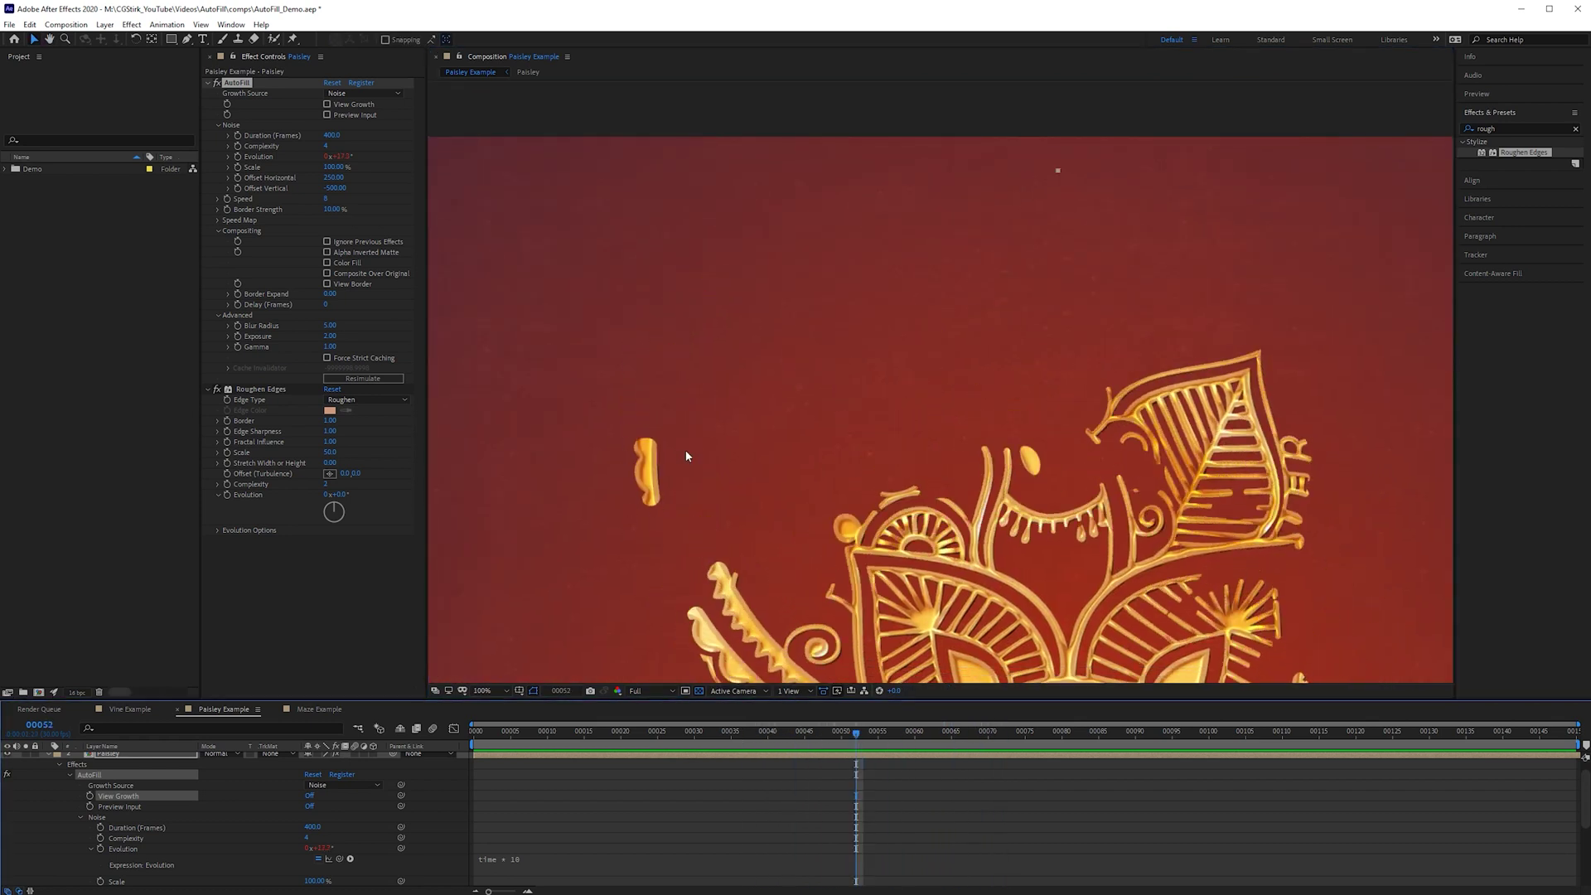
drag(689, 457, 790, 338)
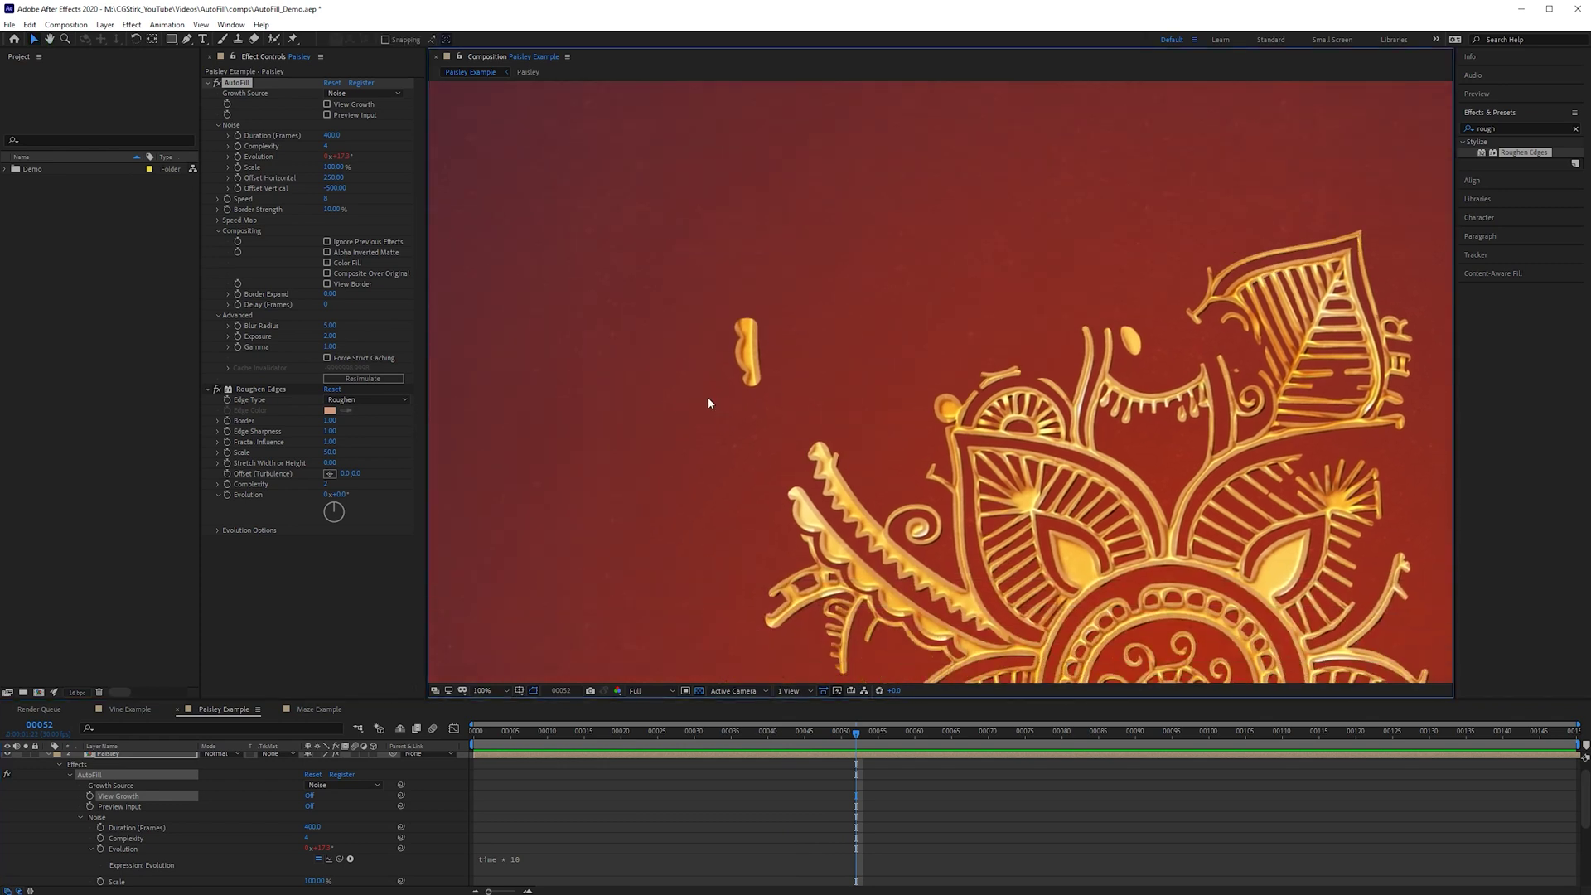
Step: Scrub to frame 94 and back to frame 71, and play the rest of the paisley growth
drag(859, 735, 1166, 715)
scroll(1084, 440, down, 1)
drag(1062, 413, 1027, 376)
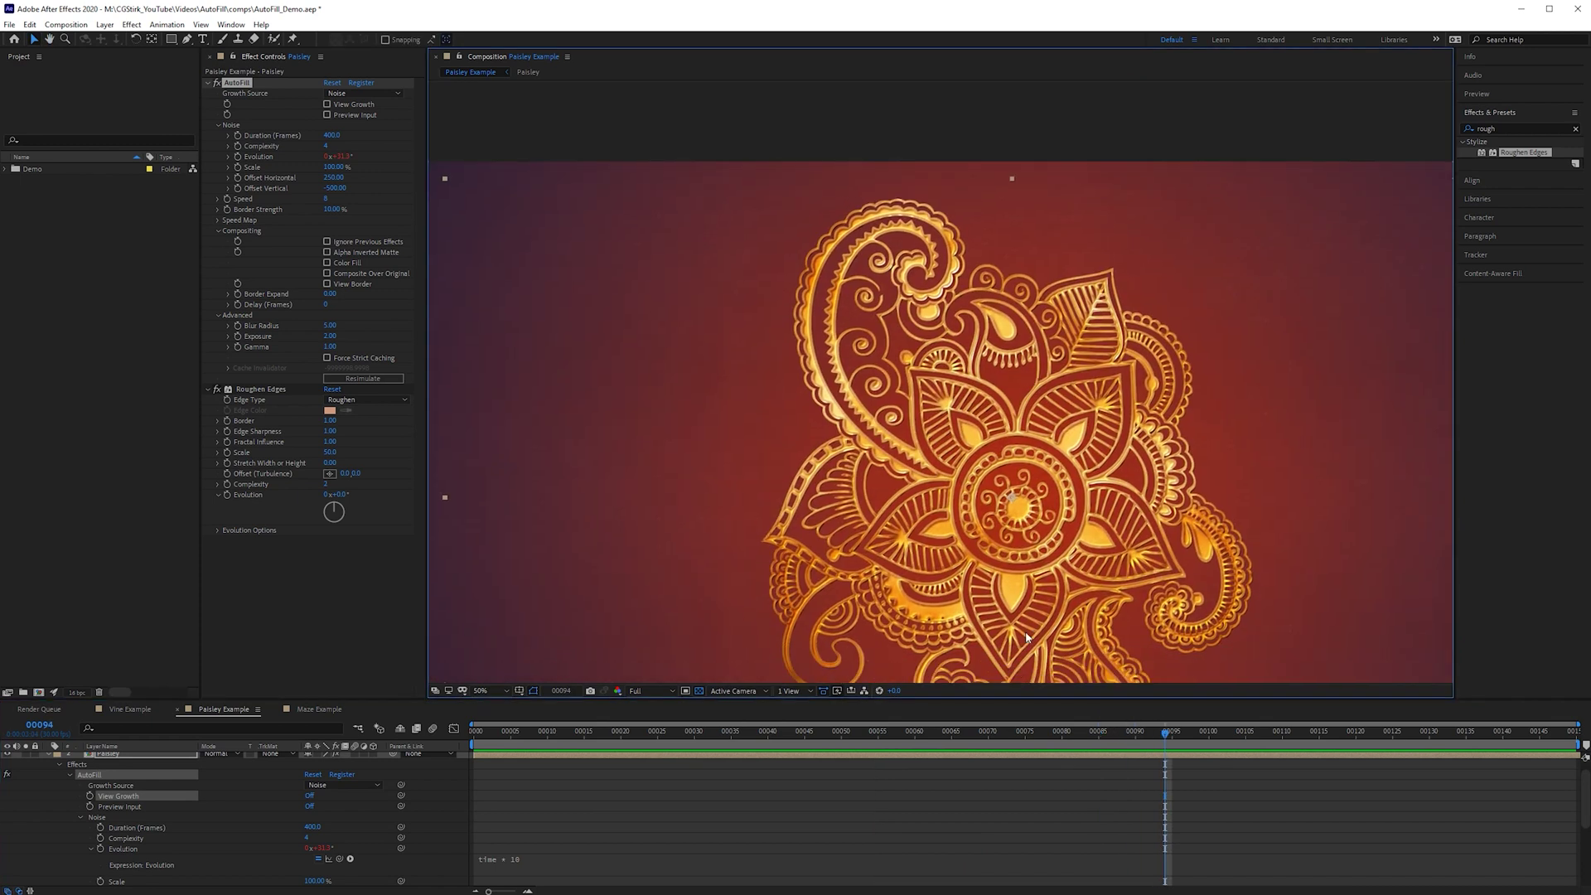
drag(1168, 740, 724, 737)
mouse_move(786, 783)
mouse_down()
mouse_move(1049, 784)
mouse_move(695, 784)
mouse_move(814, 788)
mouse_up()
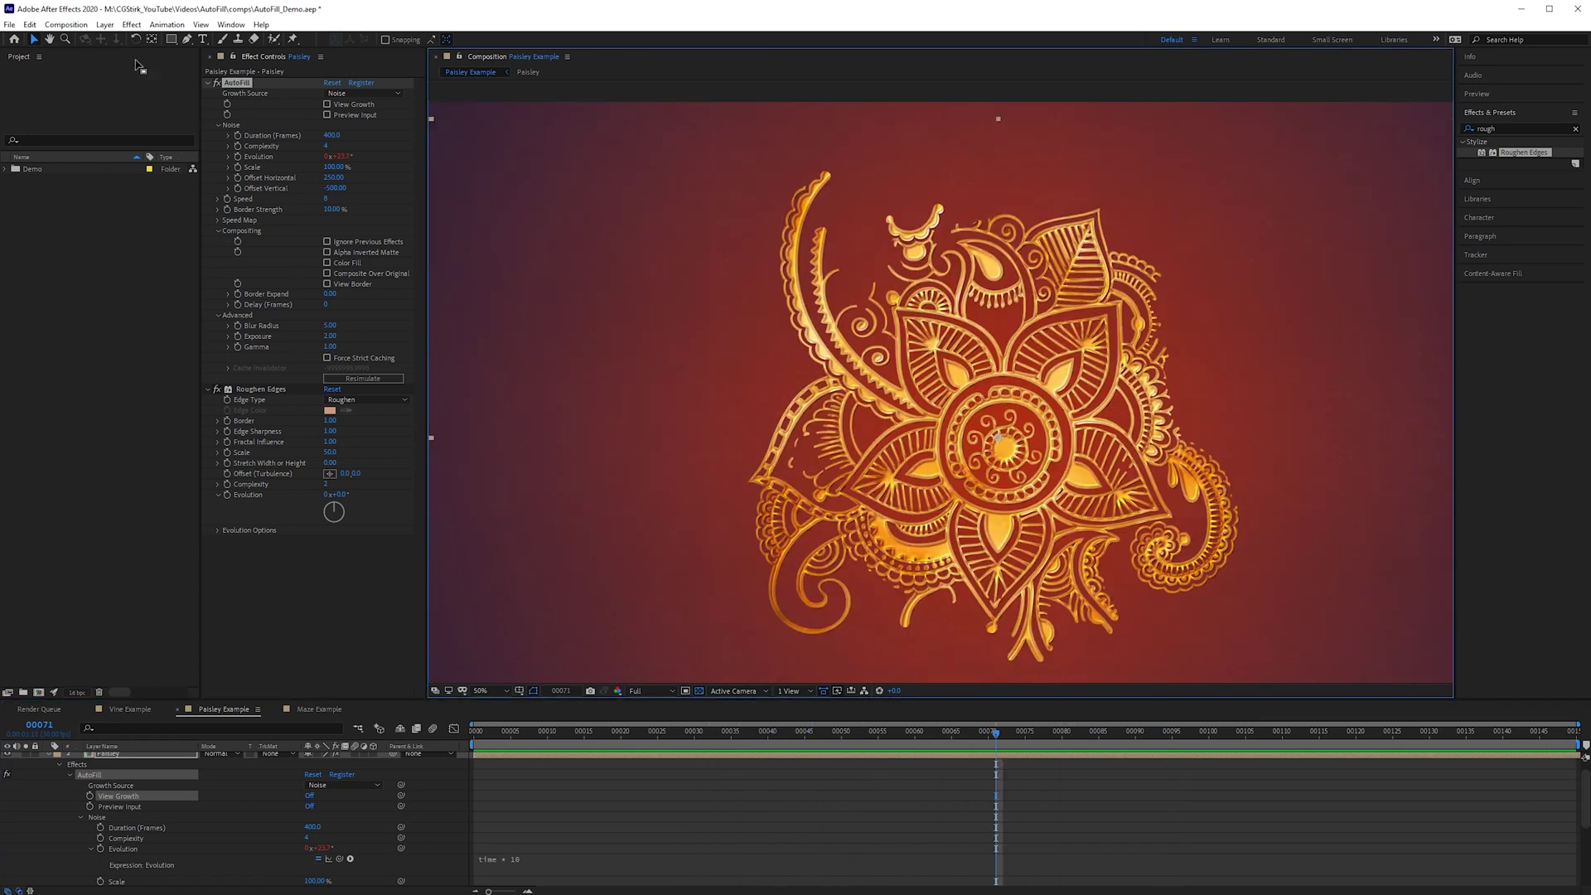
click(104, 24)
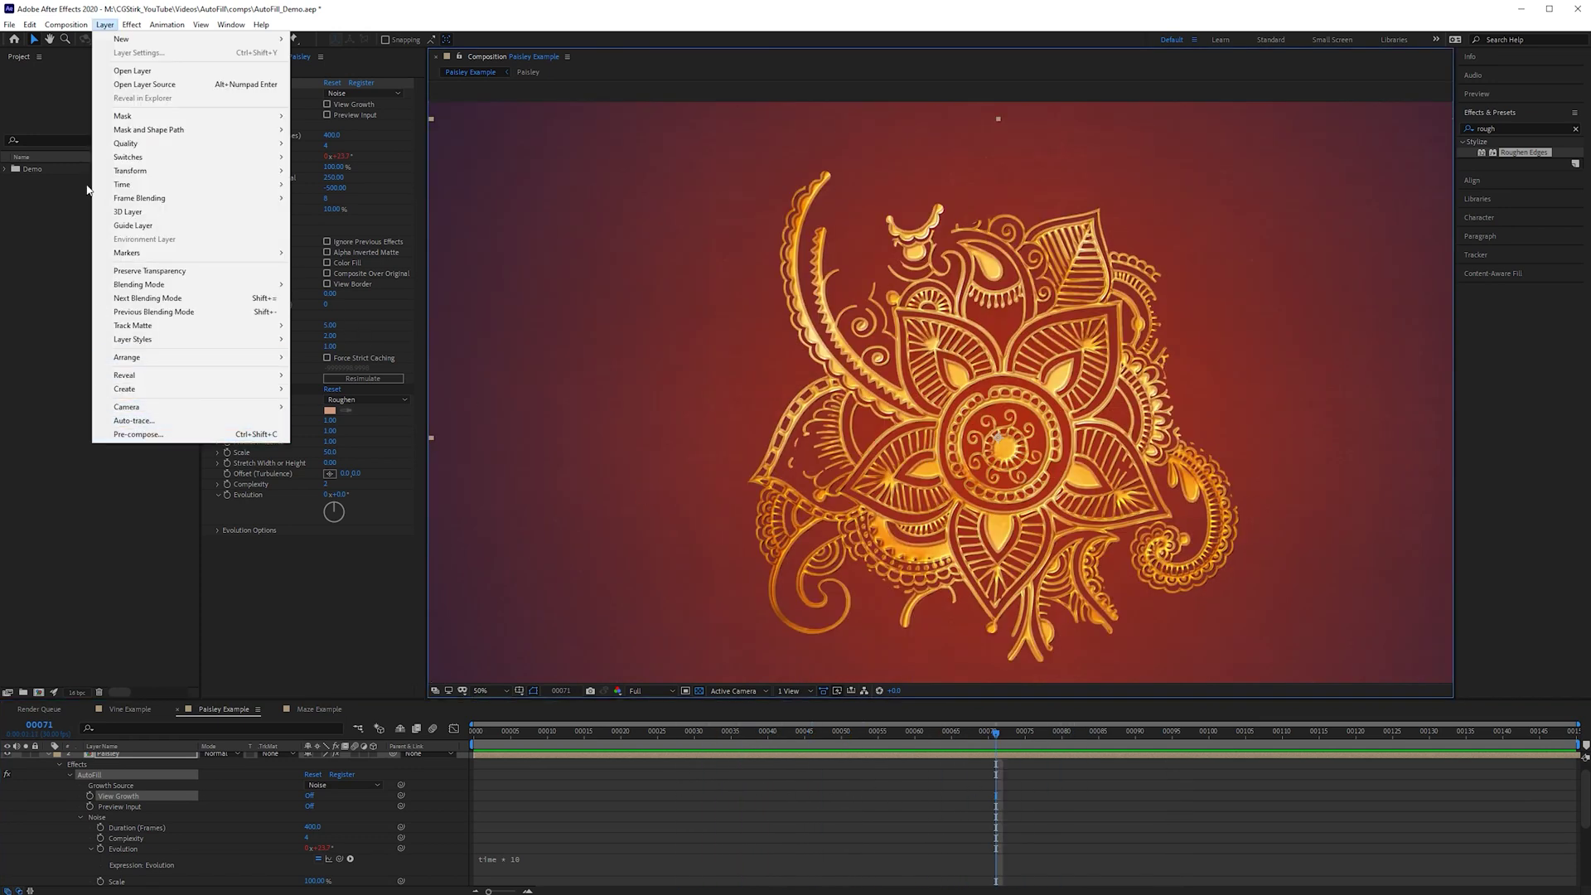
click(505, 129)
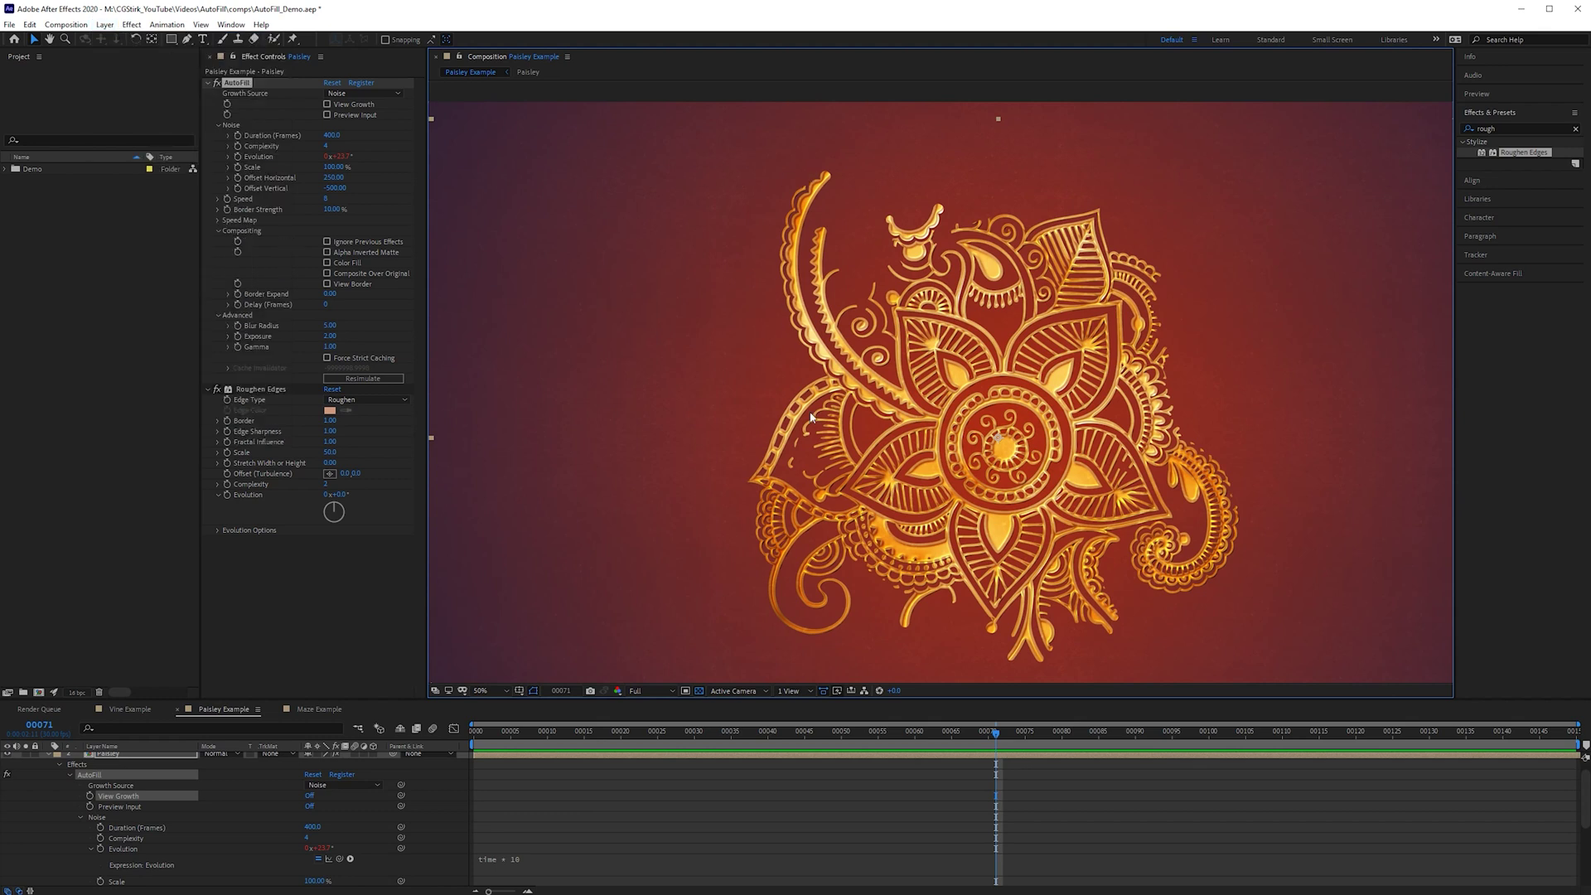
drag(1069, 383, 1034, 399)
key(space)
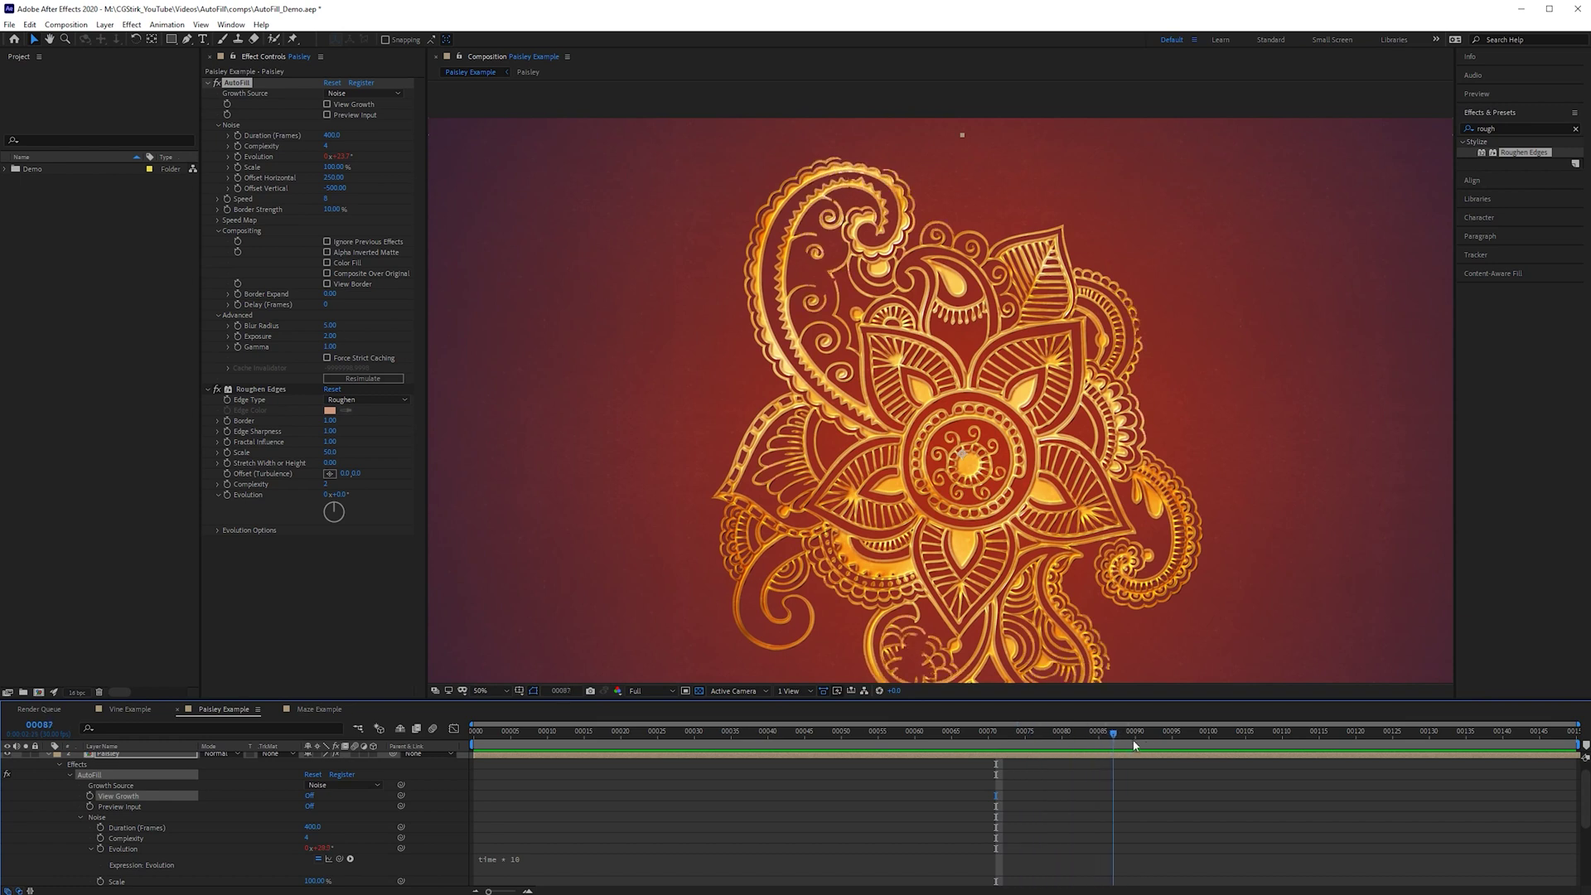
drag(1273, 760, 1150, 766)
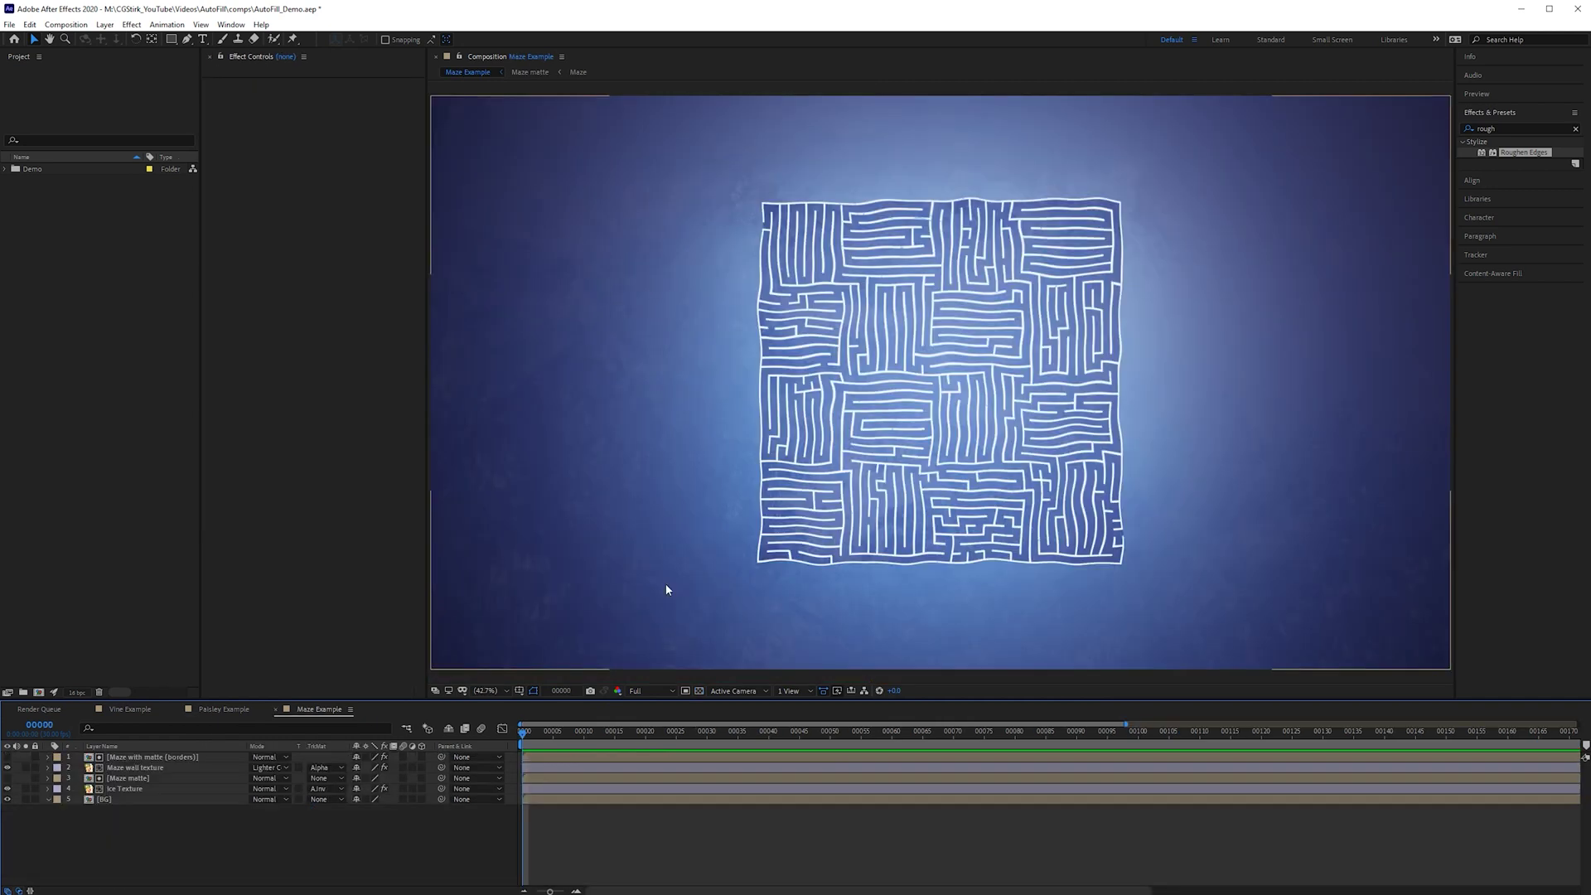
Step: Open the Maze matte precomp from Maze Example and show the transparency grid to inspect the maze's alpha
click(143, 779)
double_click(151, 777)
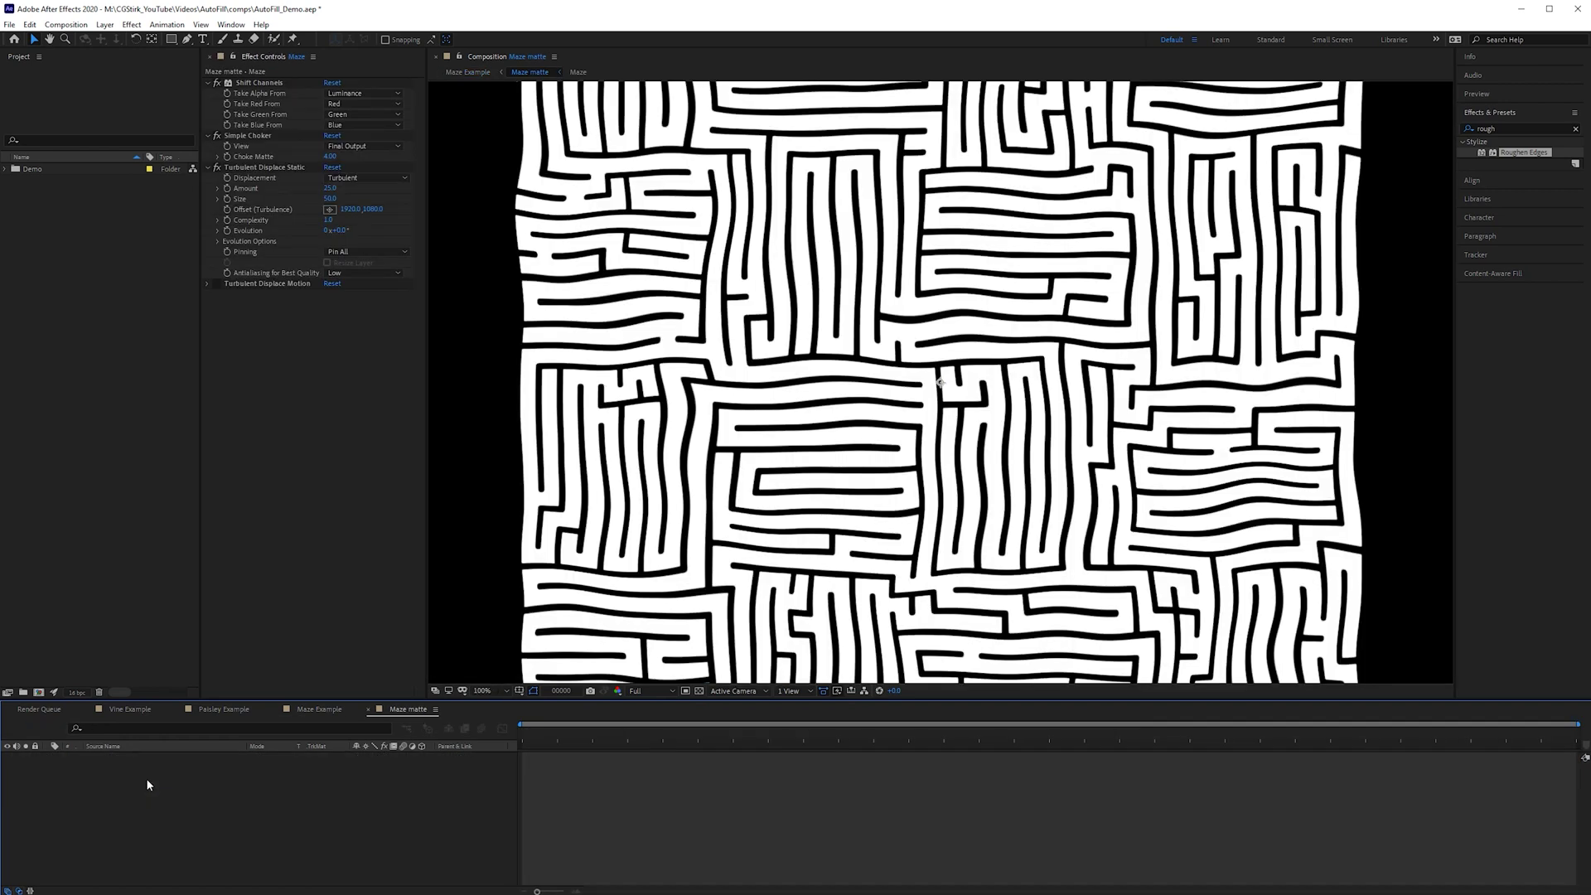
key(shift+slash)
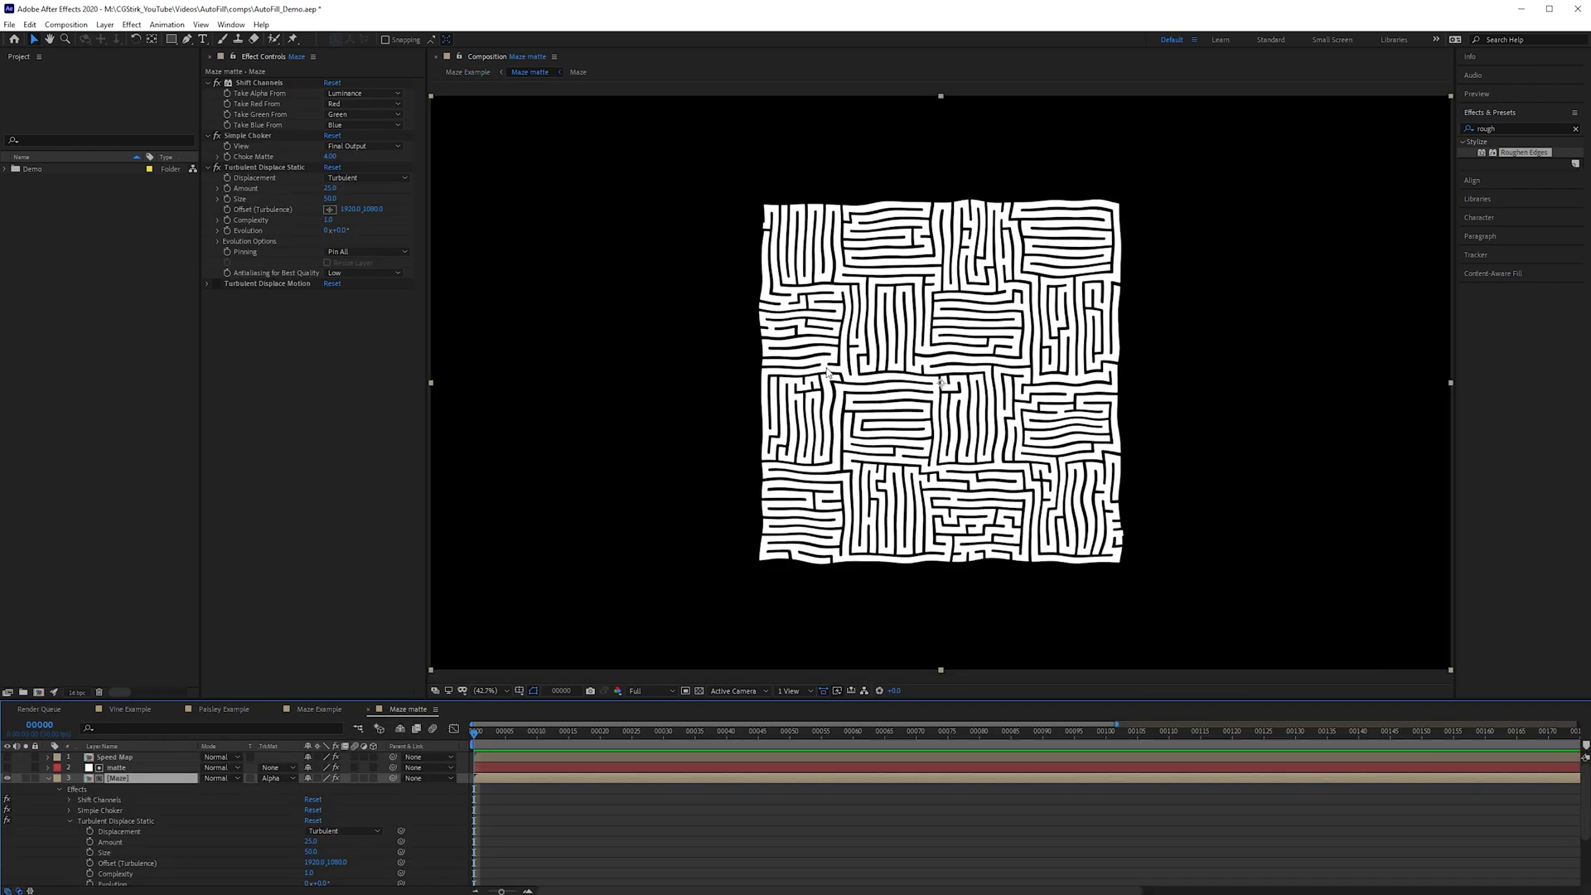
scroll(827, 373, up, 1)
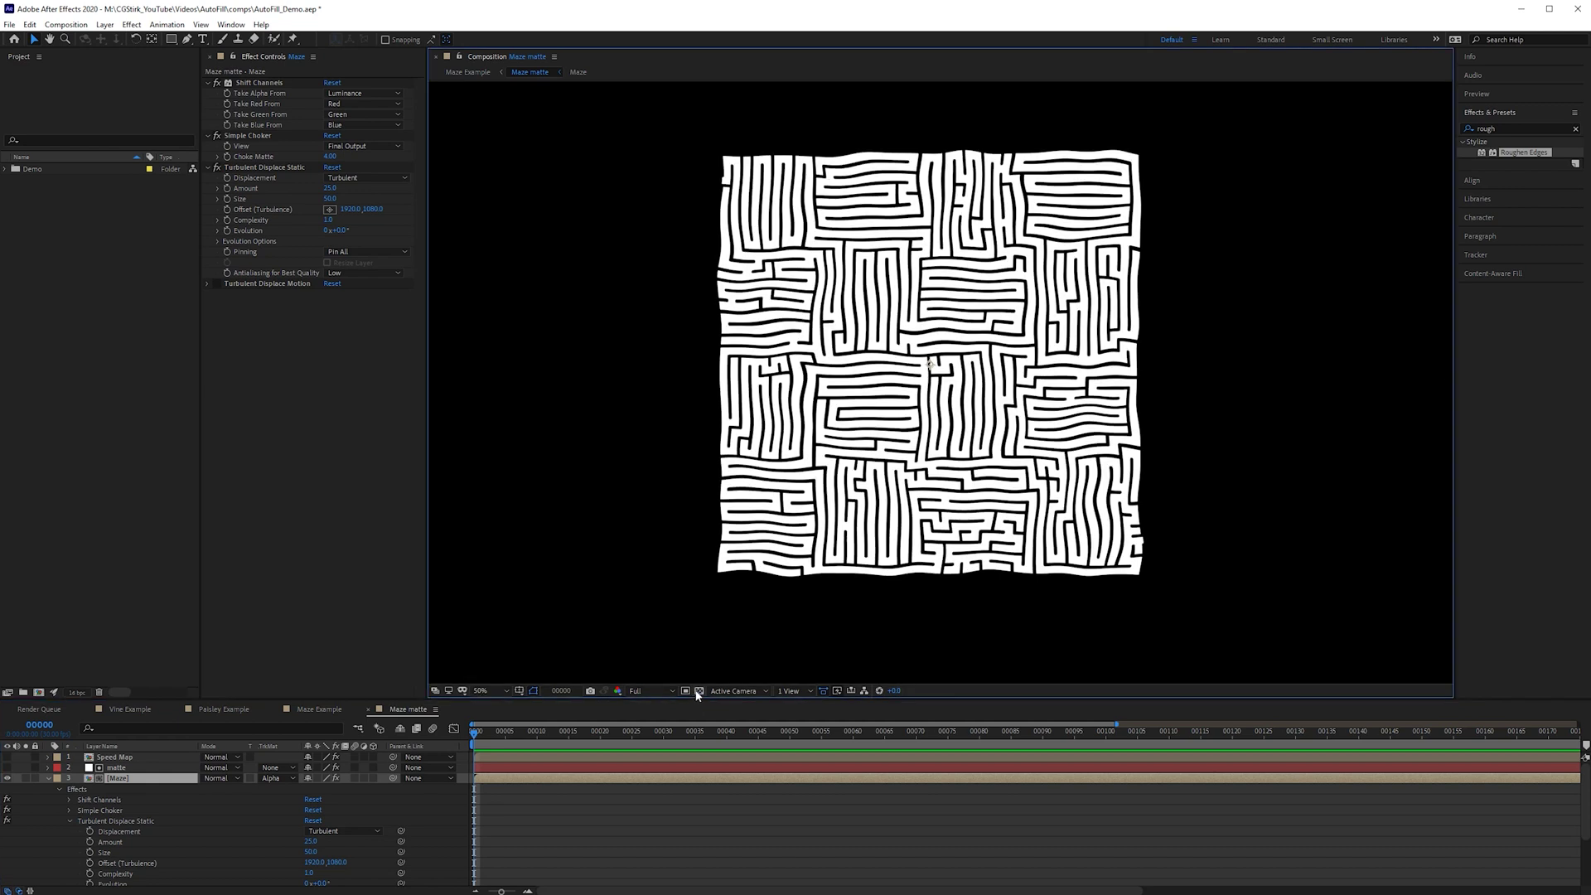
click(699, 691)
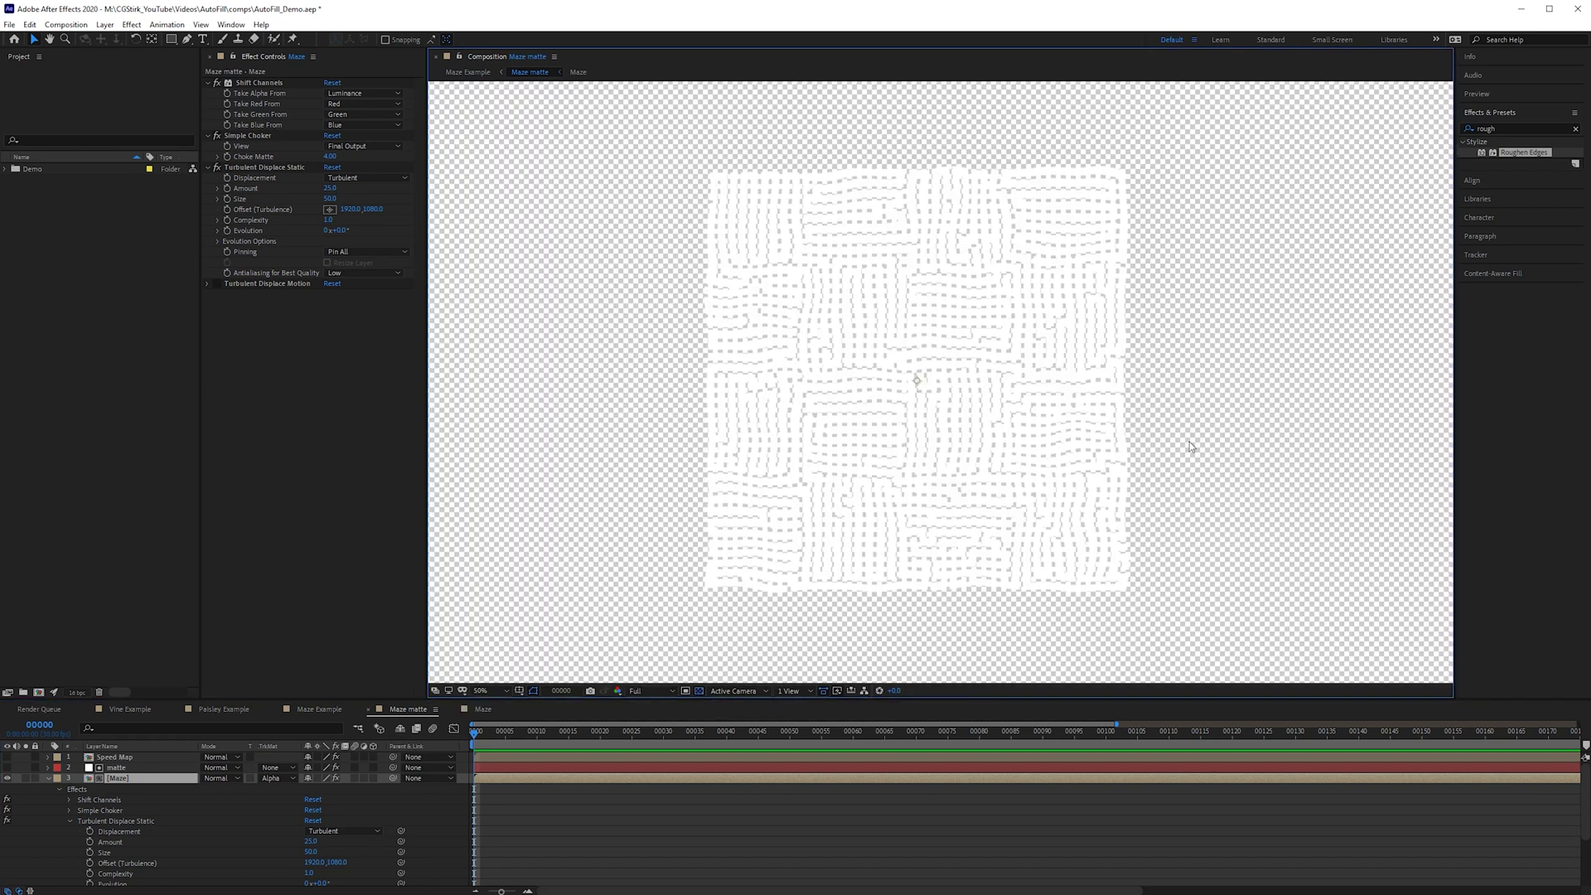
key(period)
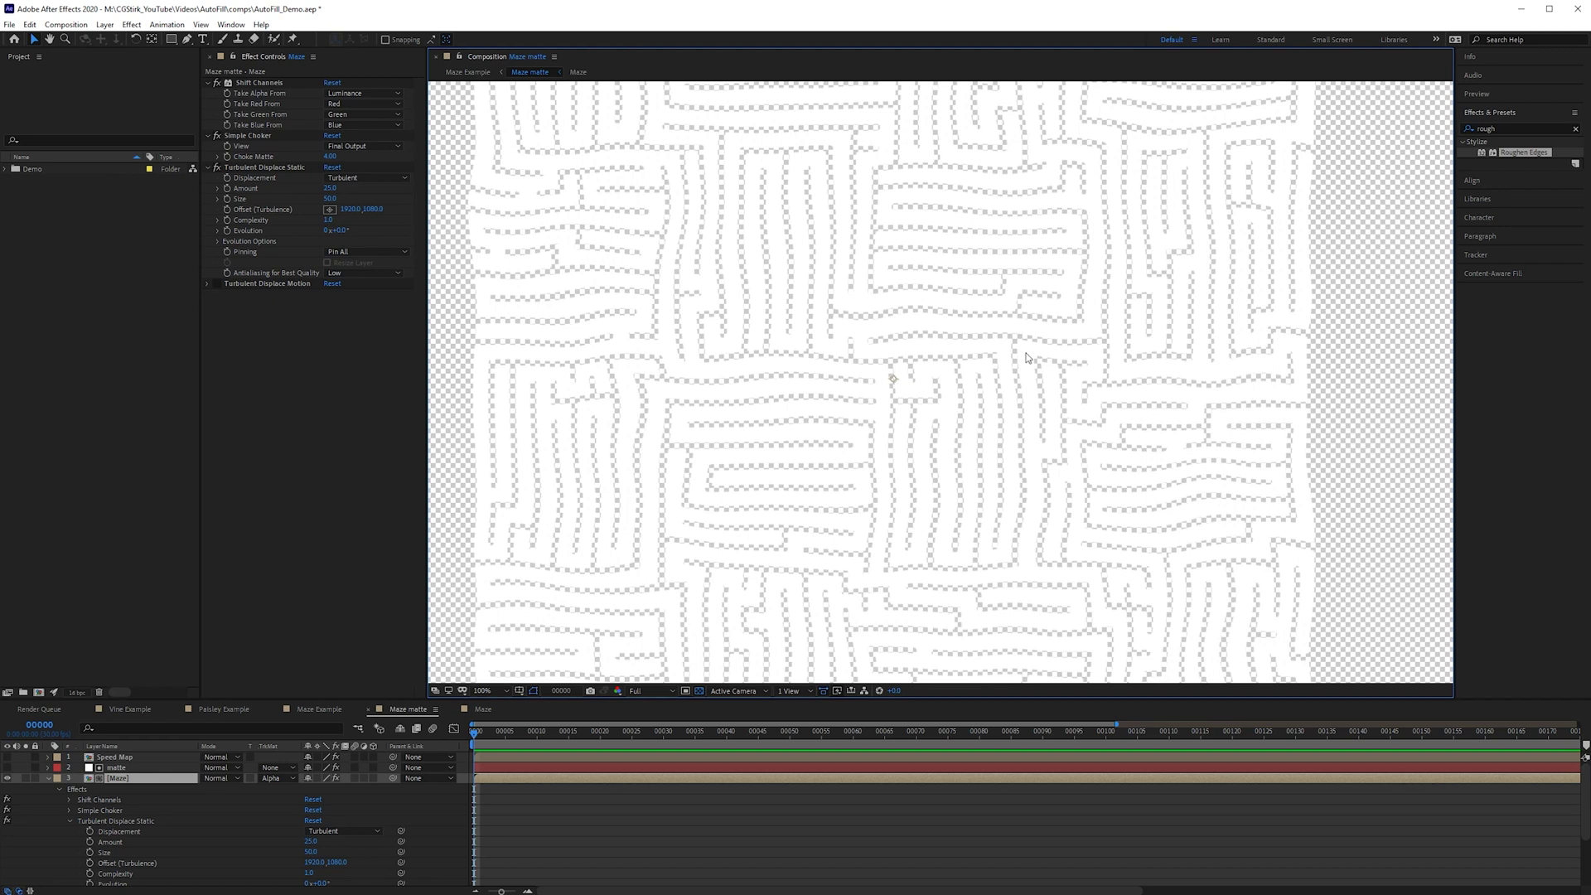
drag(1026, 447, 1016, 476)
drag(1133, 406, 951, 288)
drag(906, 398, 1134, 535)
drag(615, 277, 653, 313)
Step: Switch off Shift Channels on the Maze layer to compare the alpha without it, and switch it back on
click(218, 84)
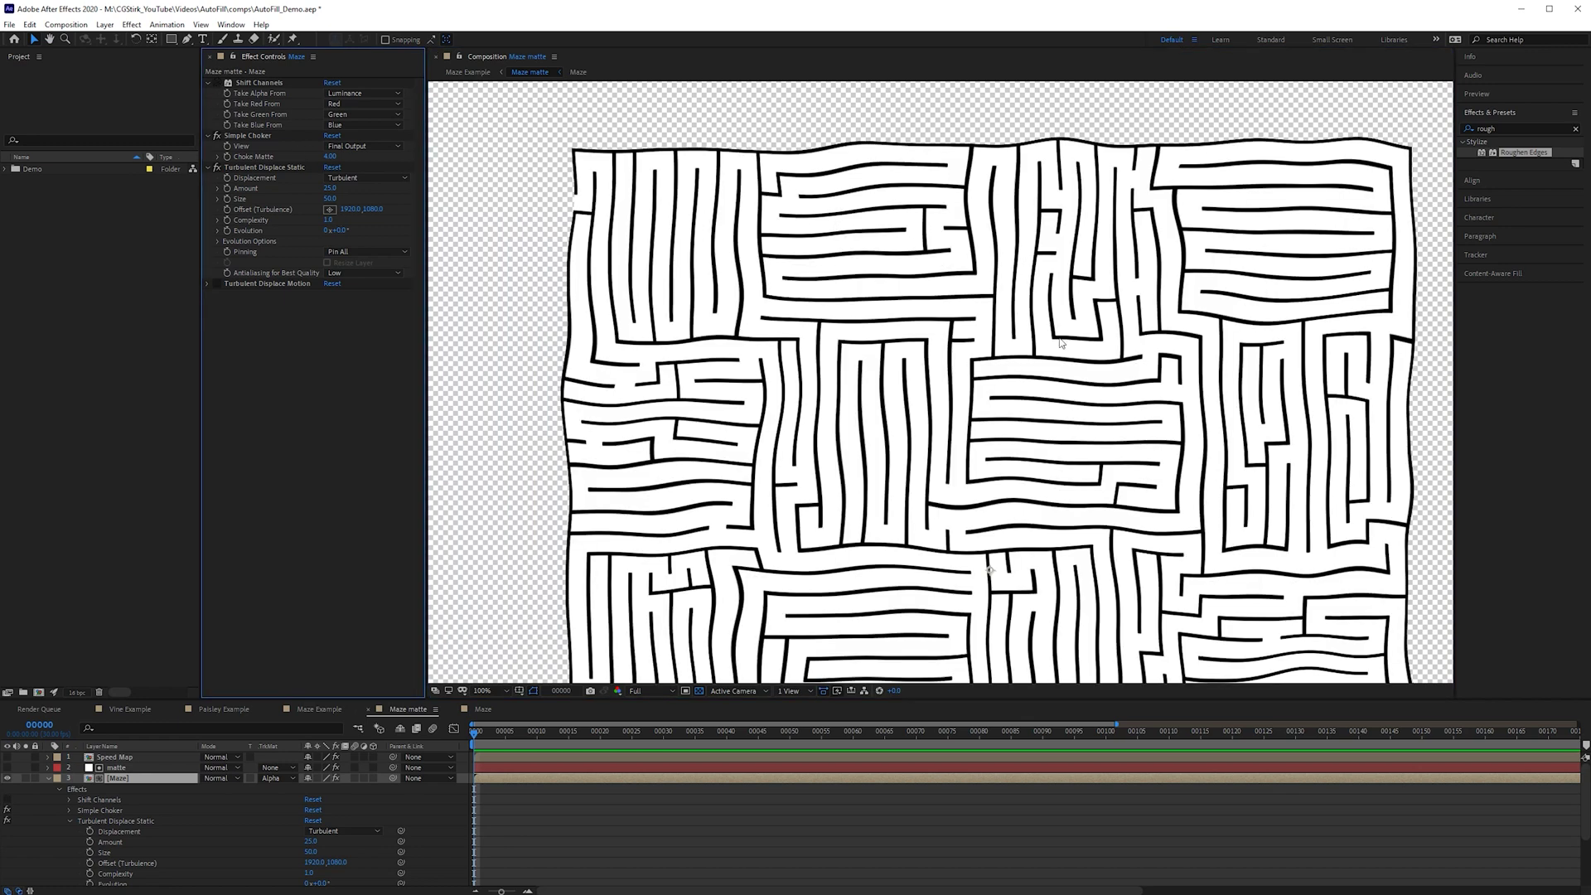
mouse_move(1029, 312)
mouse_down()
mouse_move(926, 233)
mouse_move(861, 303)
mouse_move(1032, 316)
mouse_up()
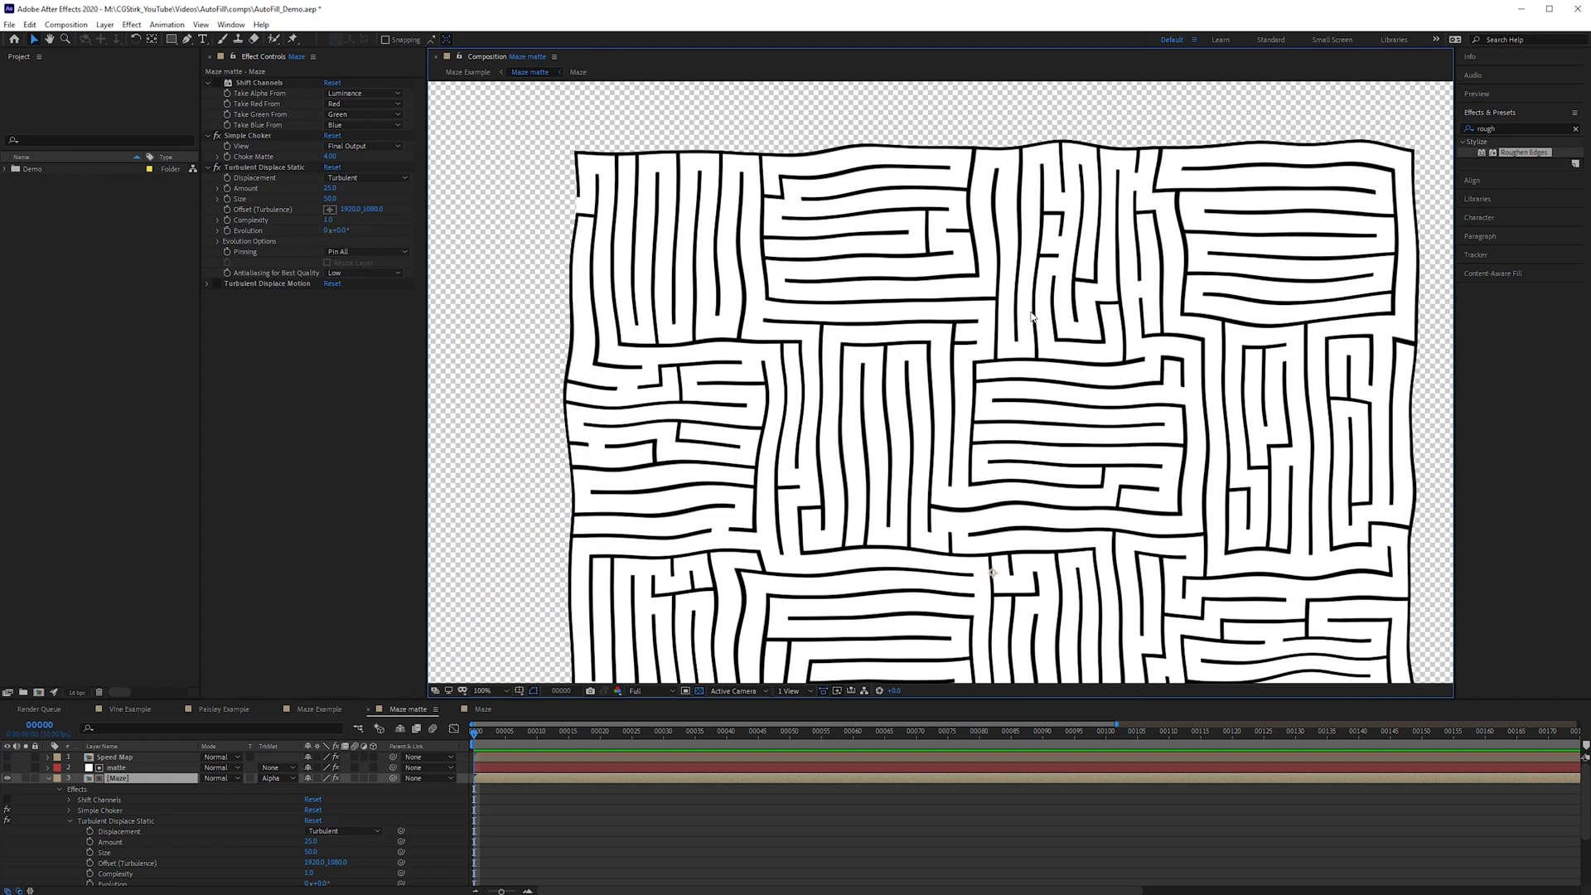
click(340, 94)
click(220, 83)
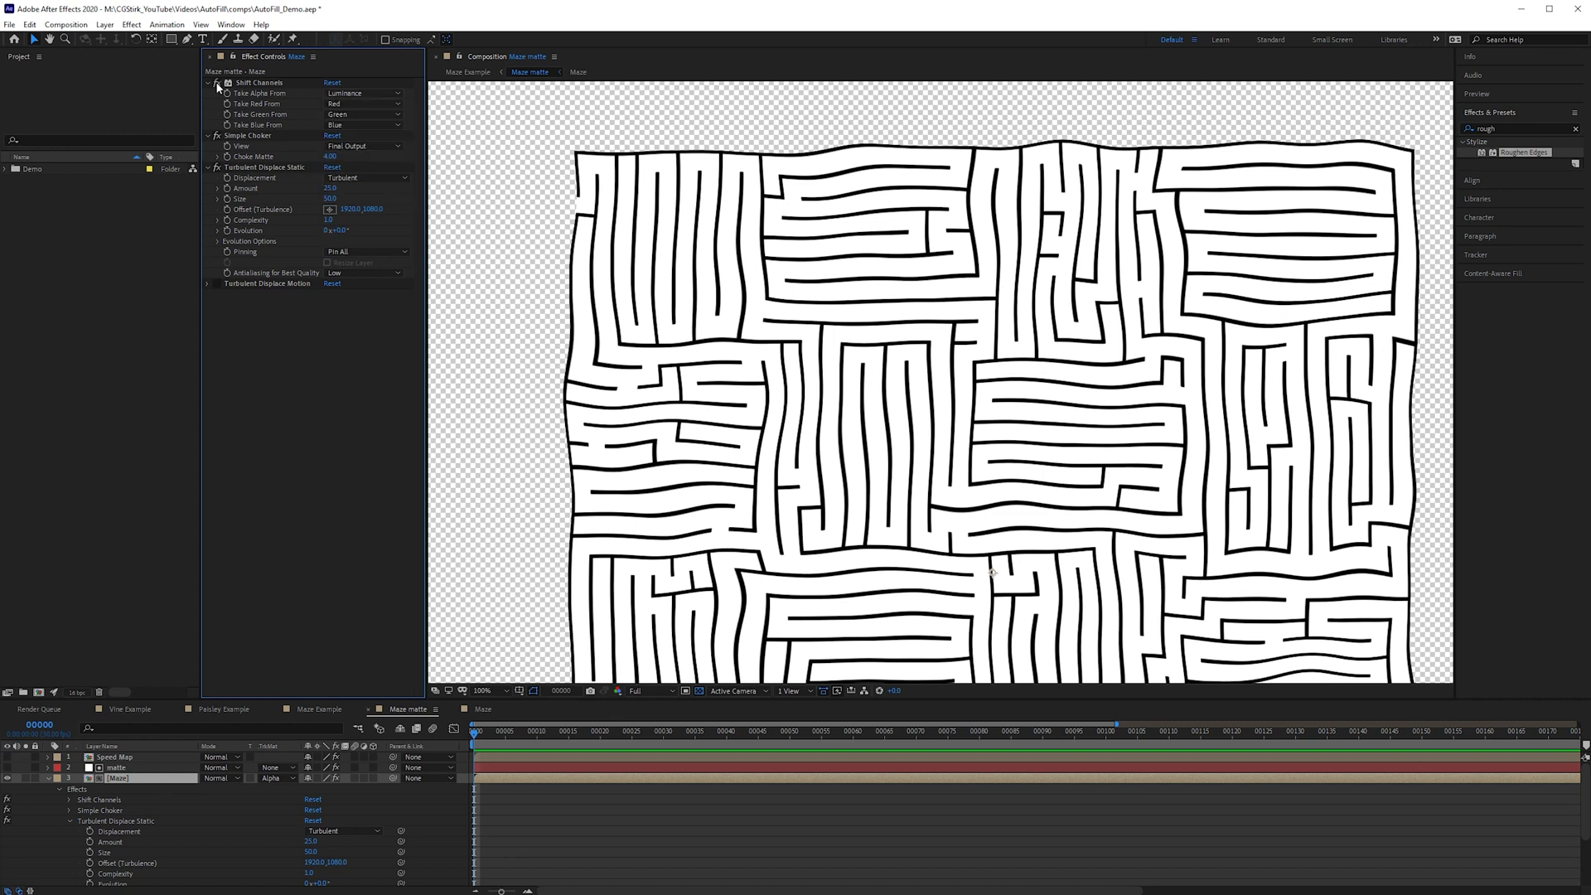
click(217, 83)
scroll(874, 203, up, 1)
drag(961, 260, 940, 374)
scroll(1011, 504, down, 1)
key(space)
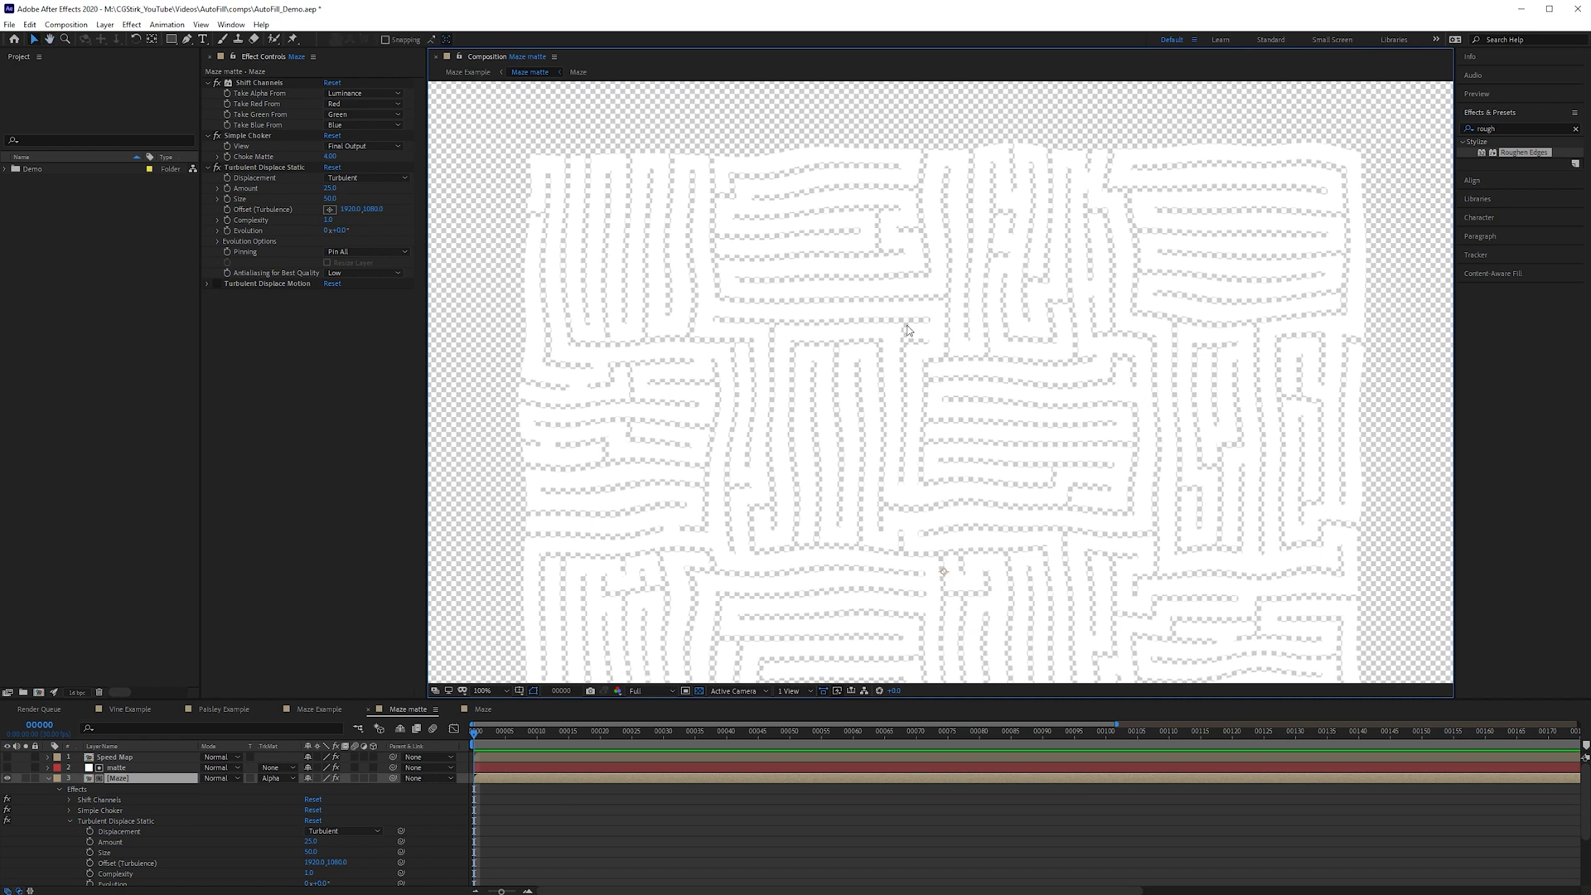
Step: Toggle Simple Choker on the Maze layer to compare its effect on the maze lines
click(217, 136)
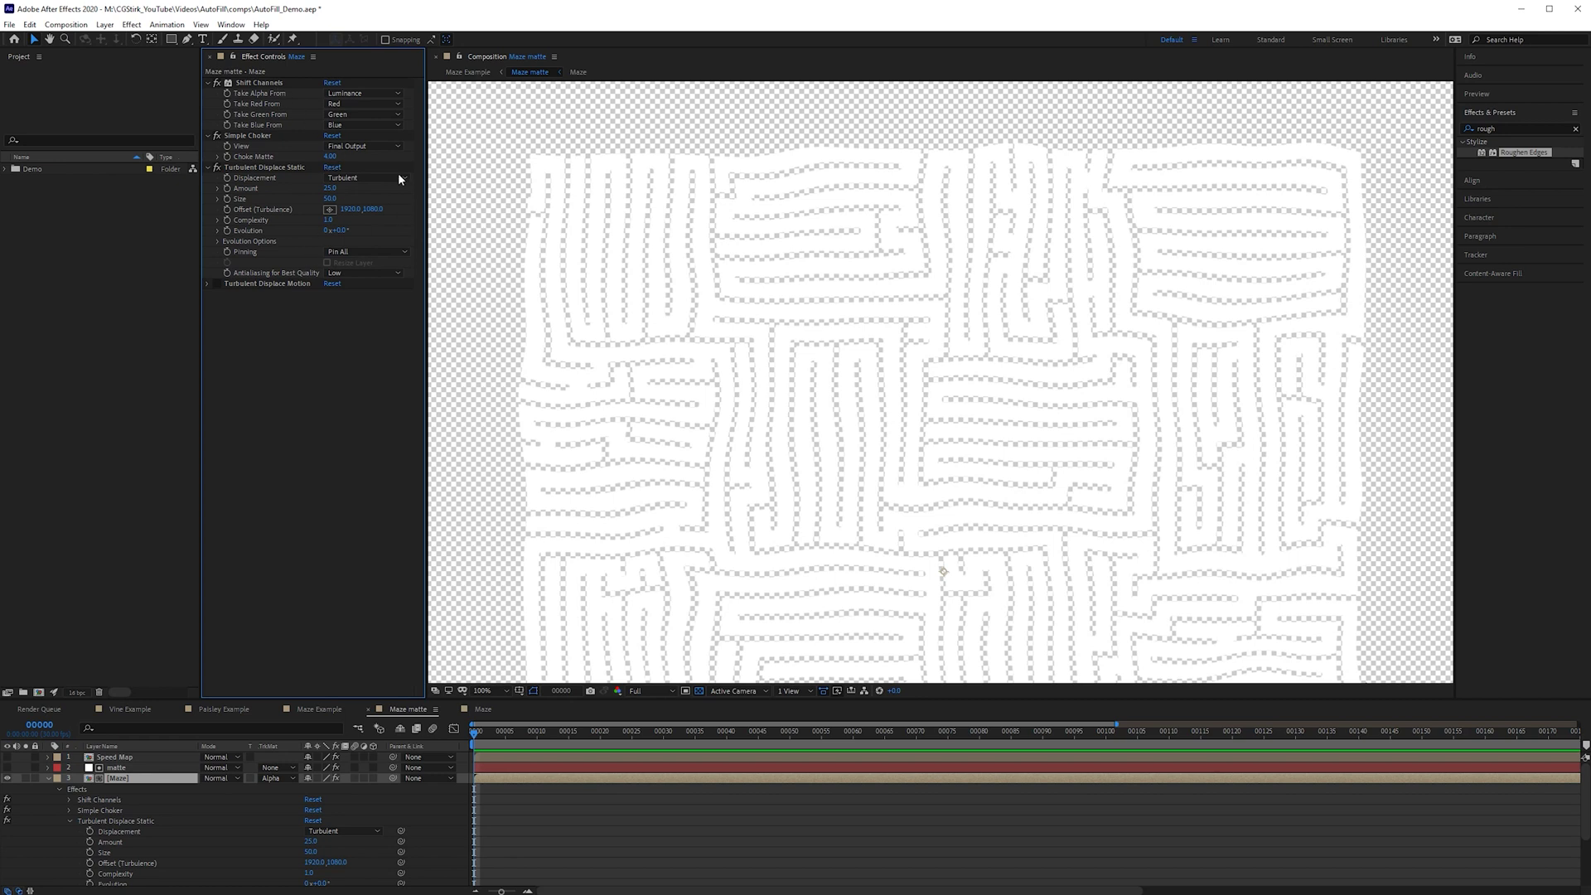
drag(660, 352, 648, 340)
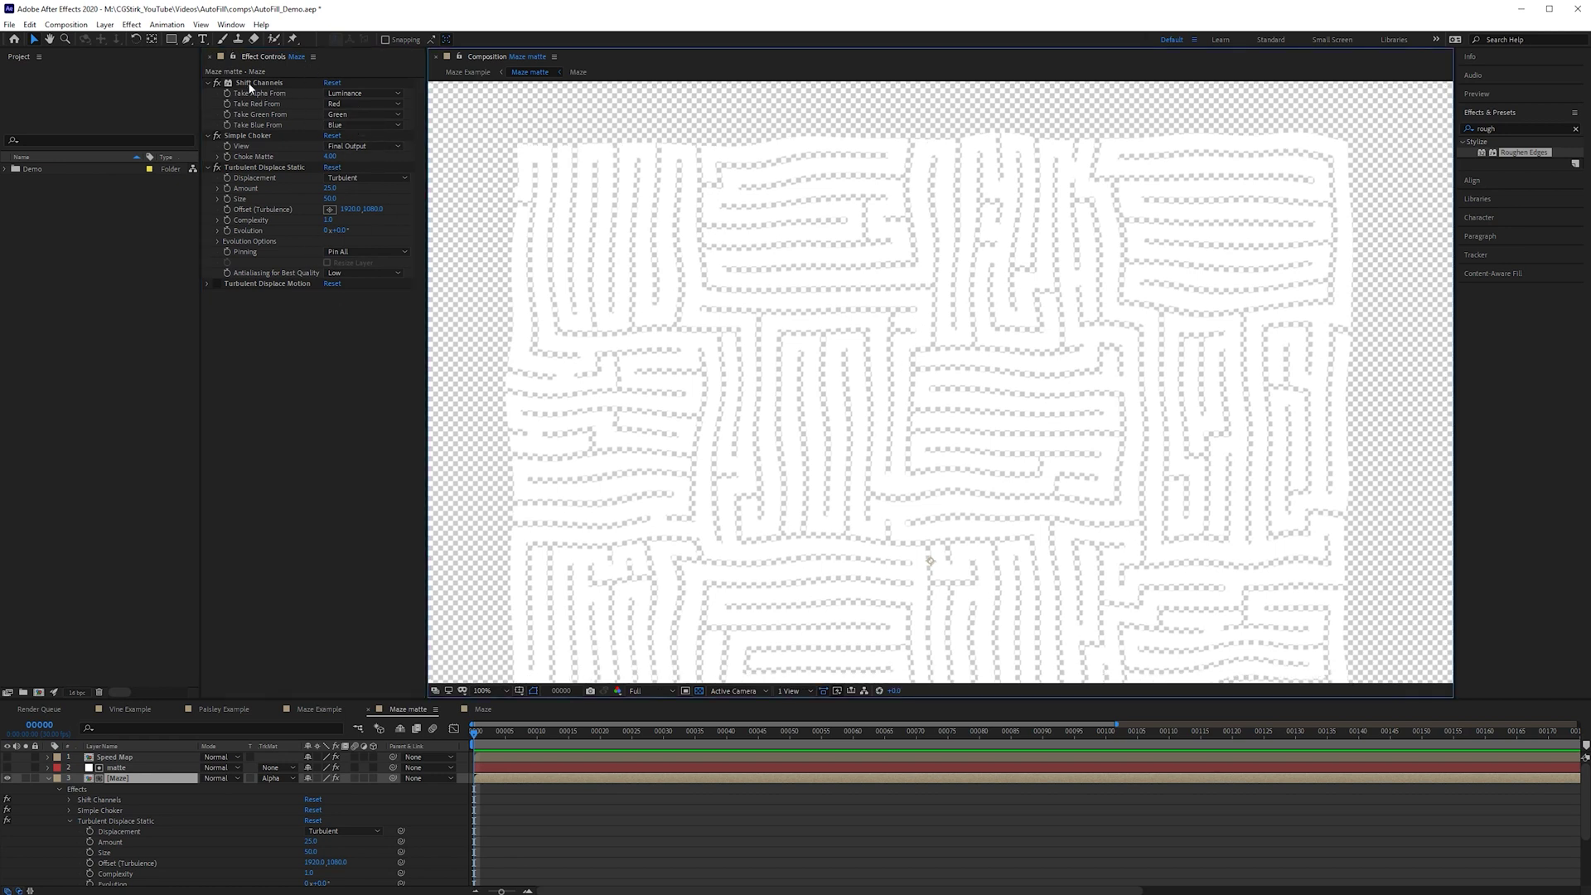
drag(782, 191, 804, 192)
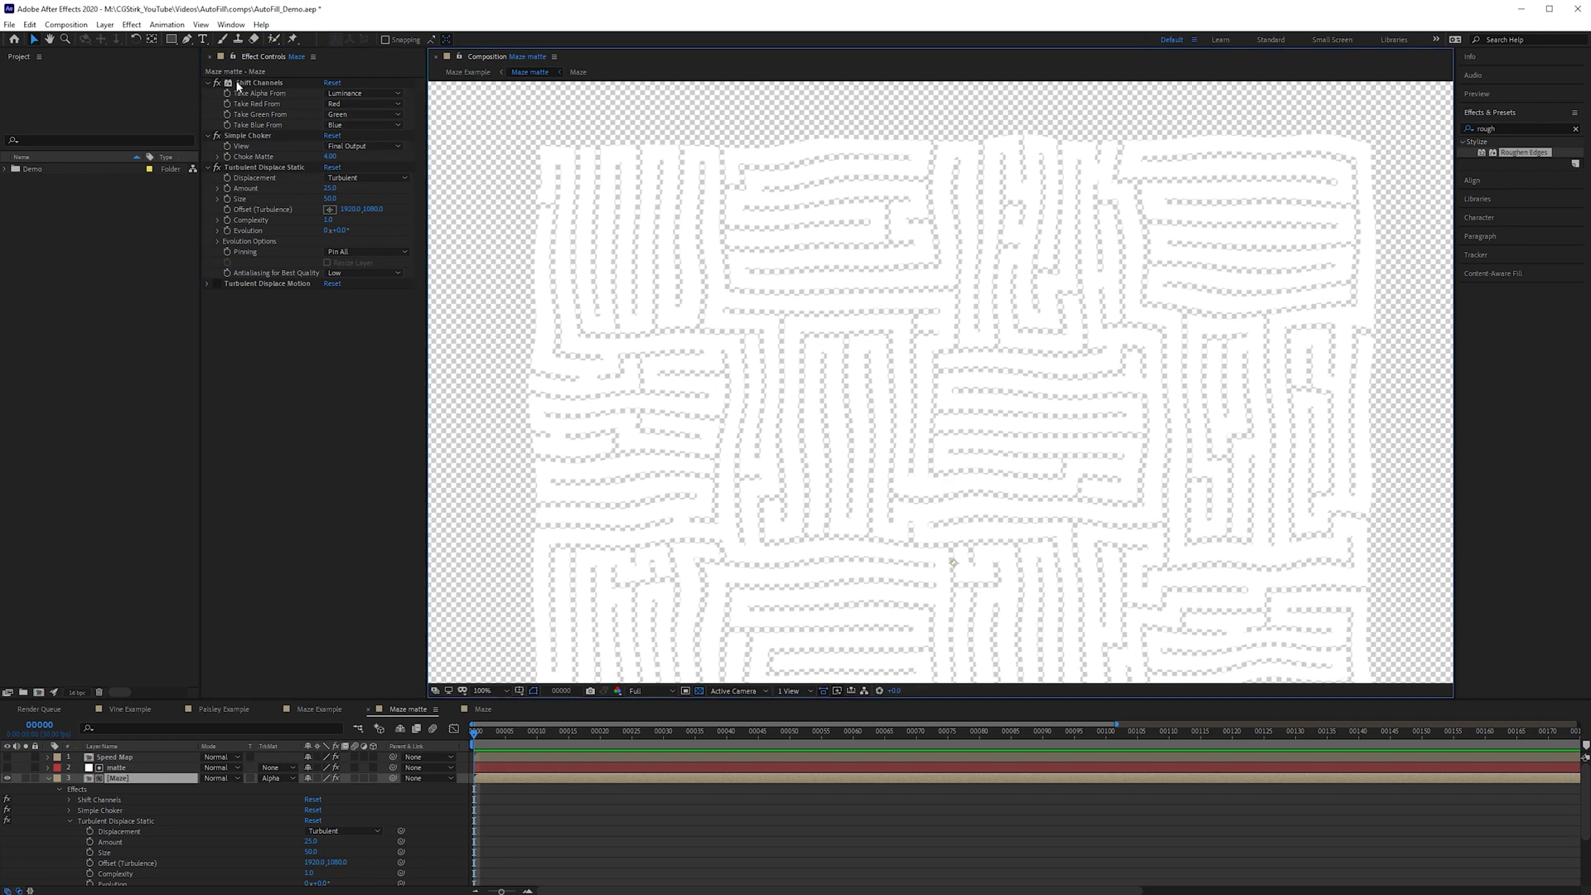
Step: Inspect the maze's alpha across the canvas and turn off the transparency grid
click(237, 85)
drag(831, 399, 815, 274)
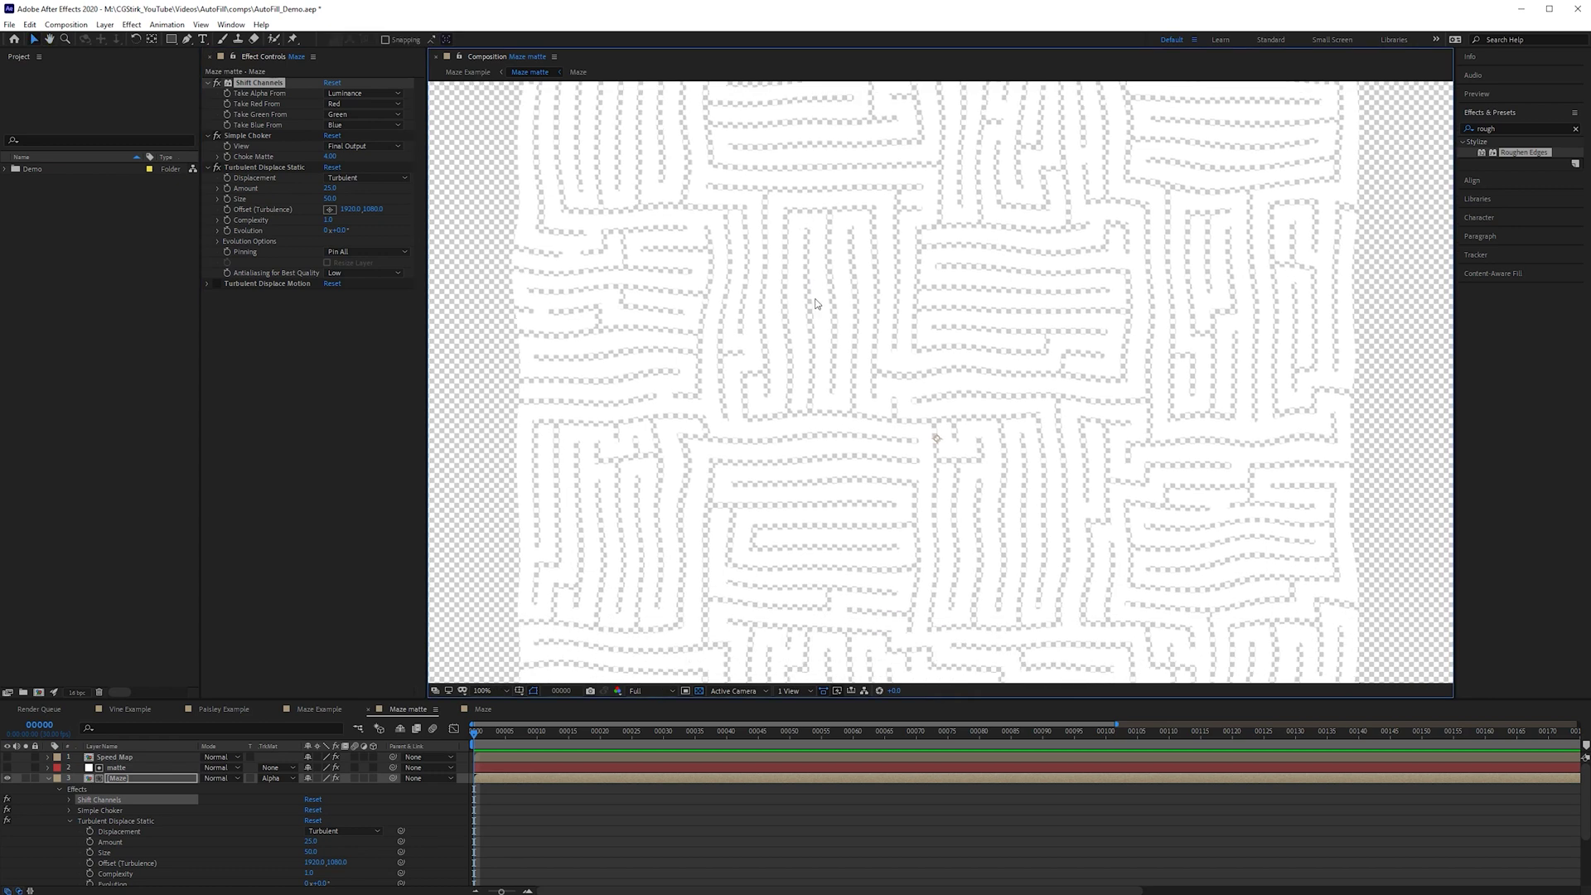
drag(852, 251, 870, 325)
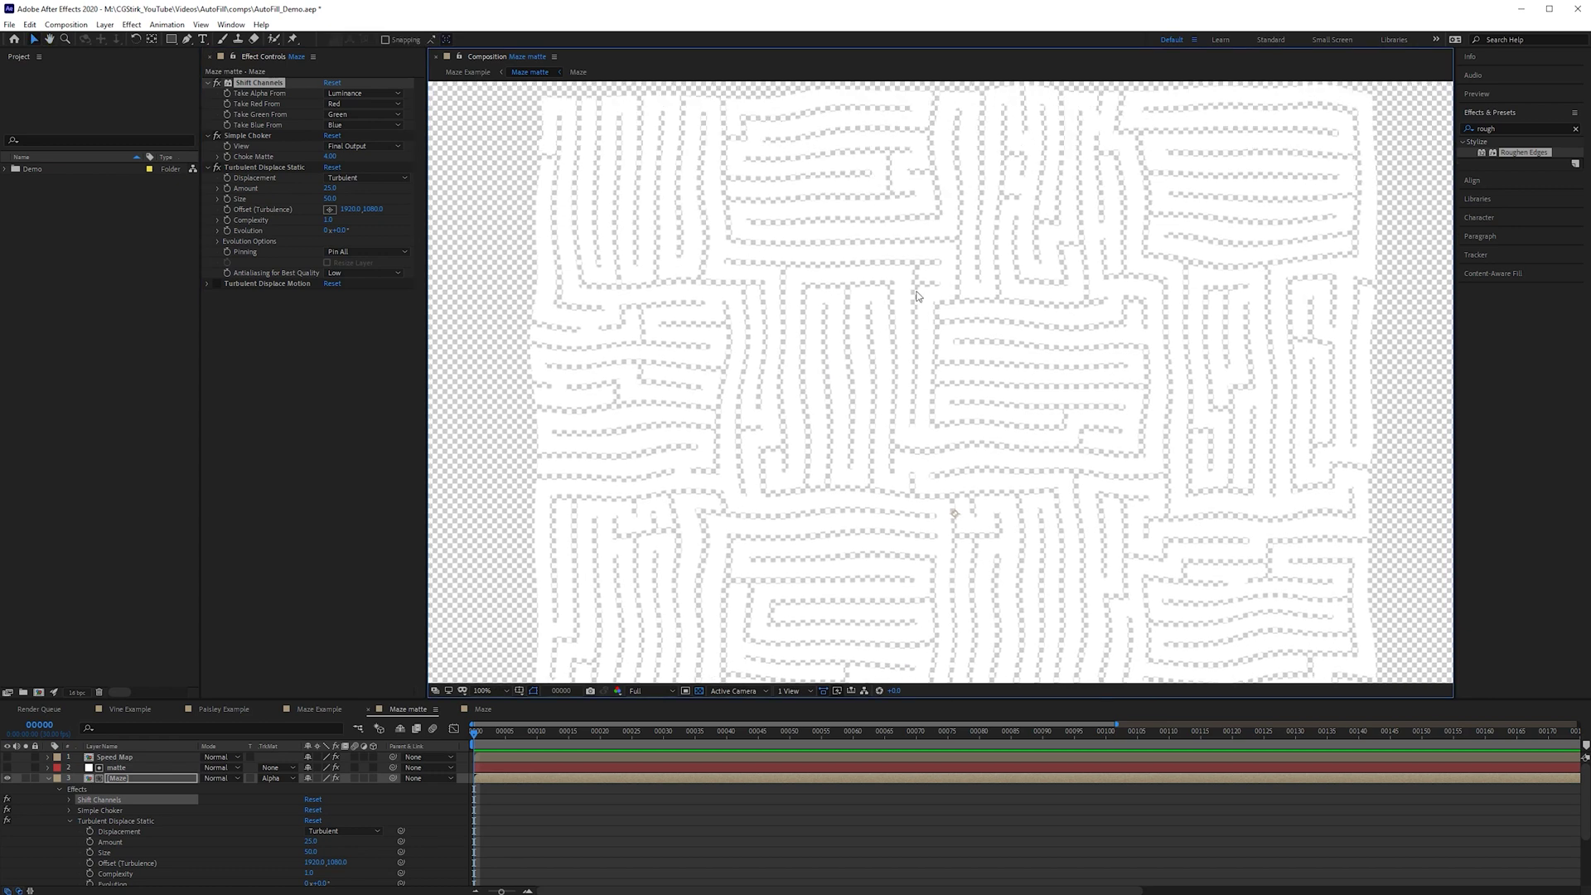
drag(987, 518, 969, 468)
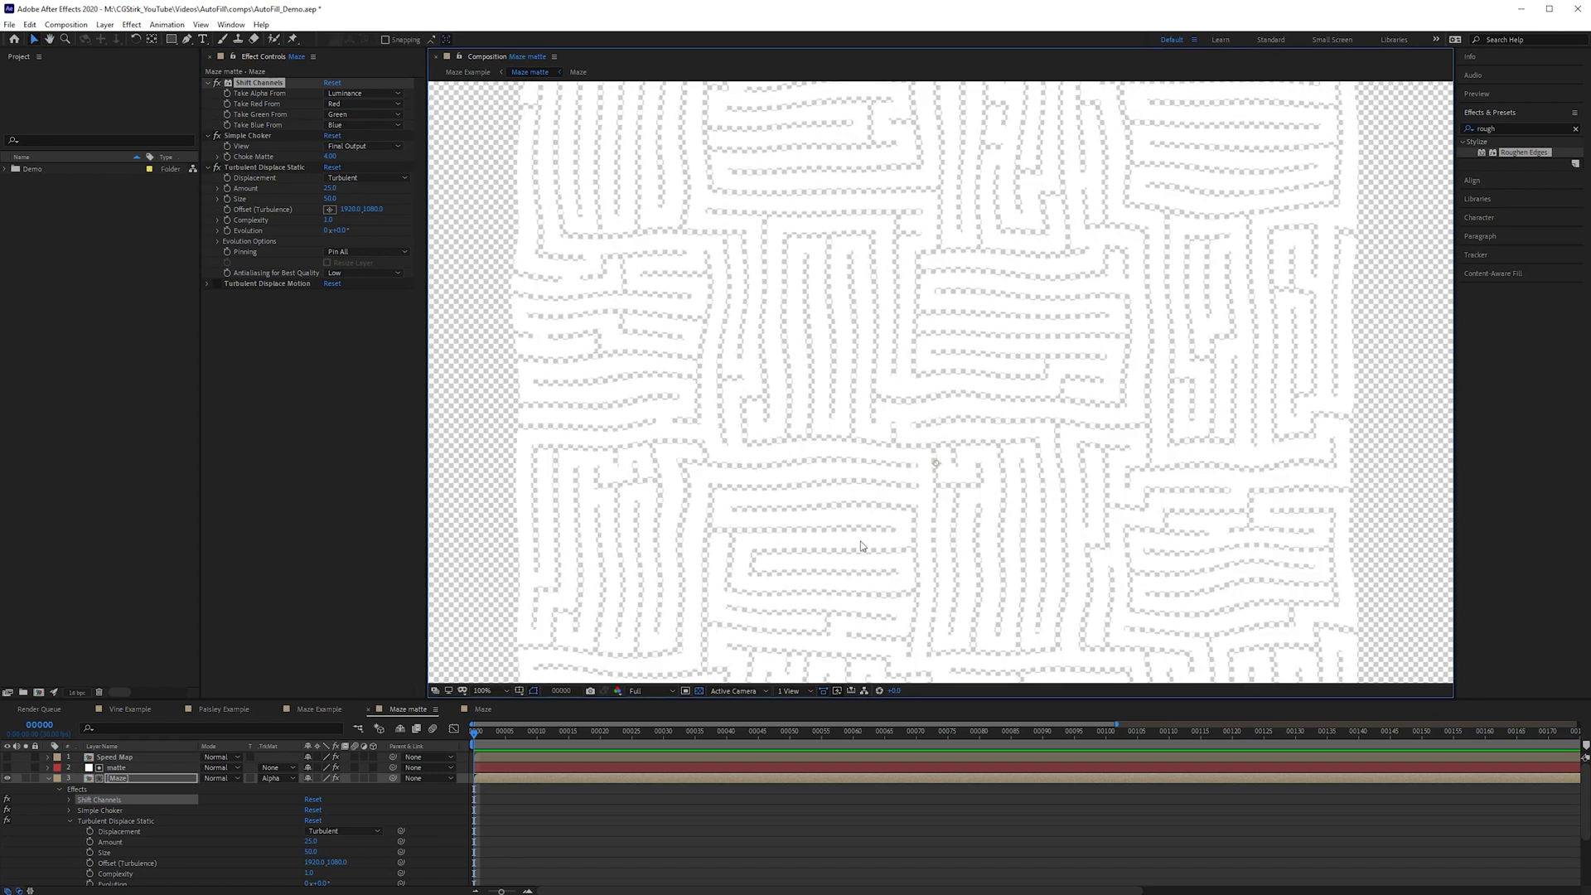
click(697, 689)
drag(1091, 503, 1049, 425)
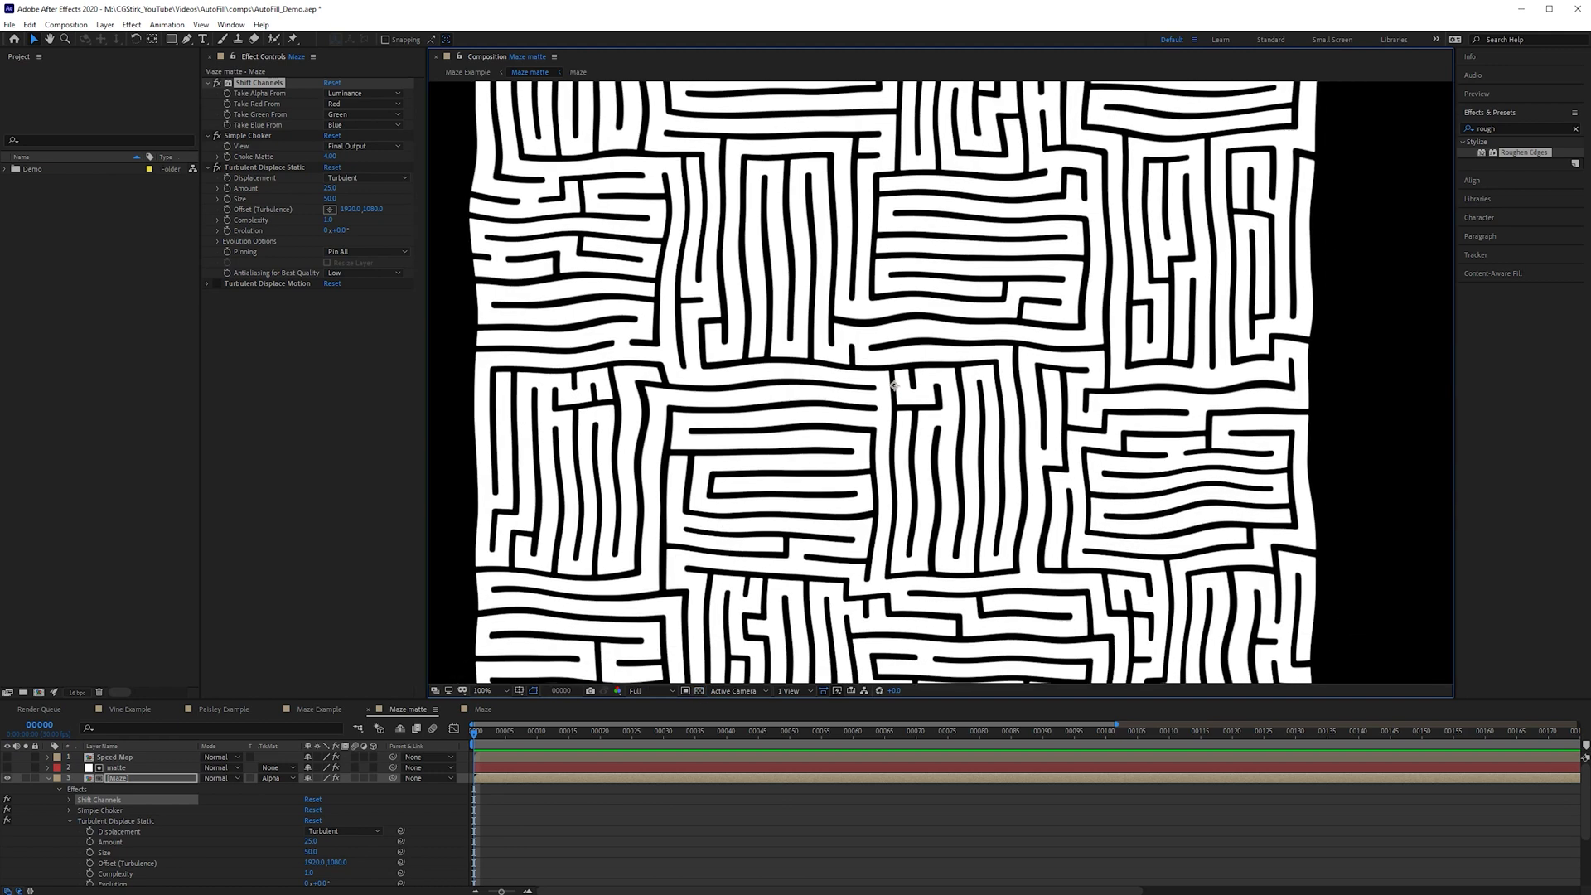
Step: Find the AutoFill effect and apply it to the Maze layer below the Turbulent Displace effects
key(shift+slash)
drag(1527, 129, 1123, 76)
text(autofill)
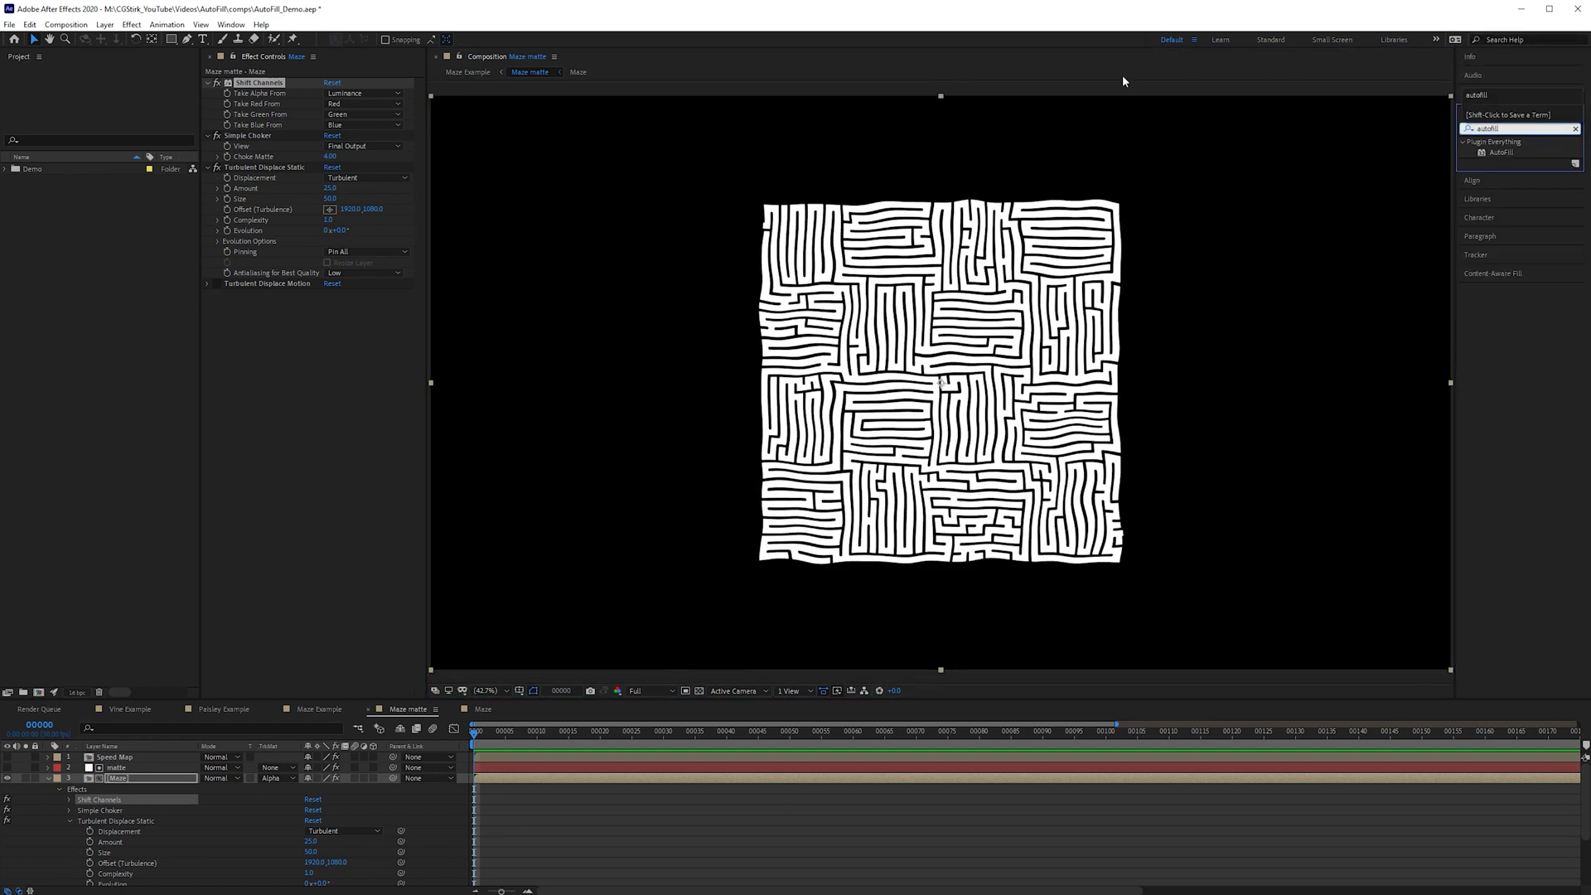
drag(1497, 152, 364, 383)
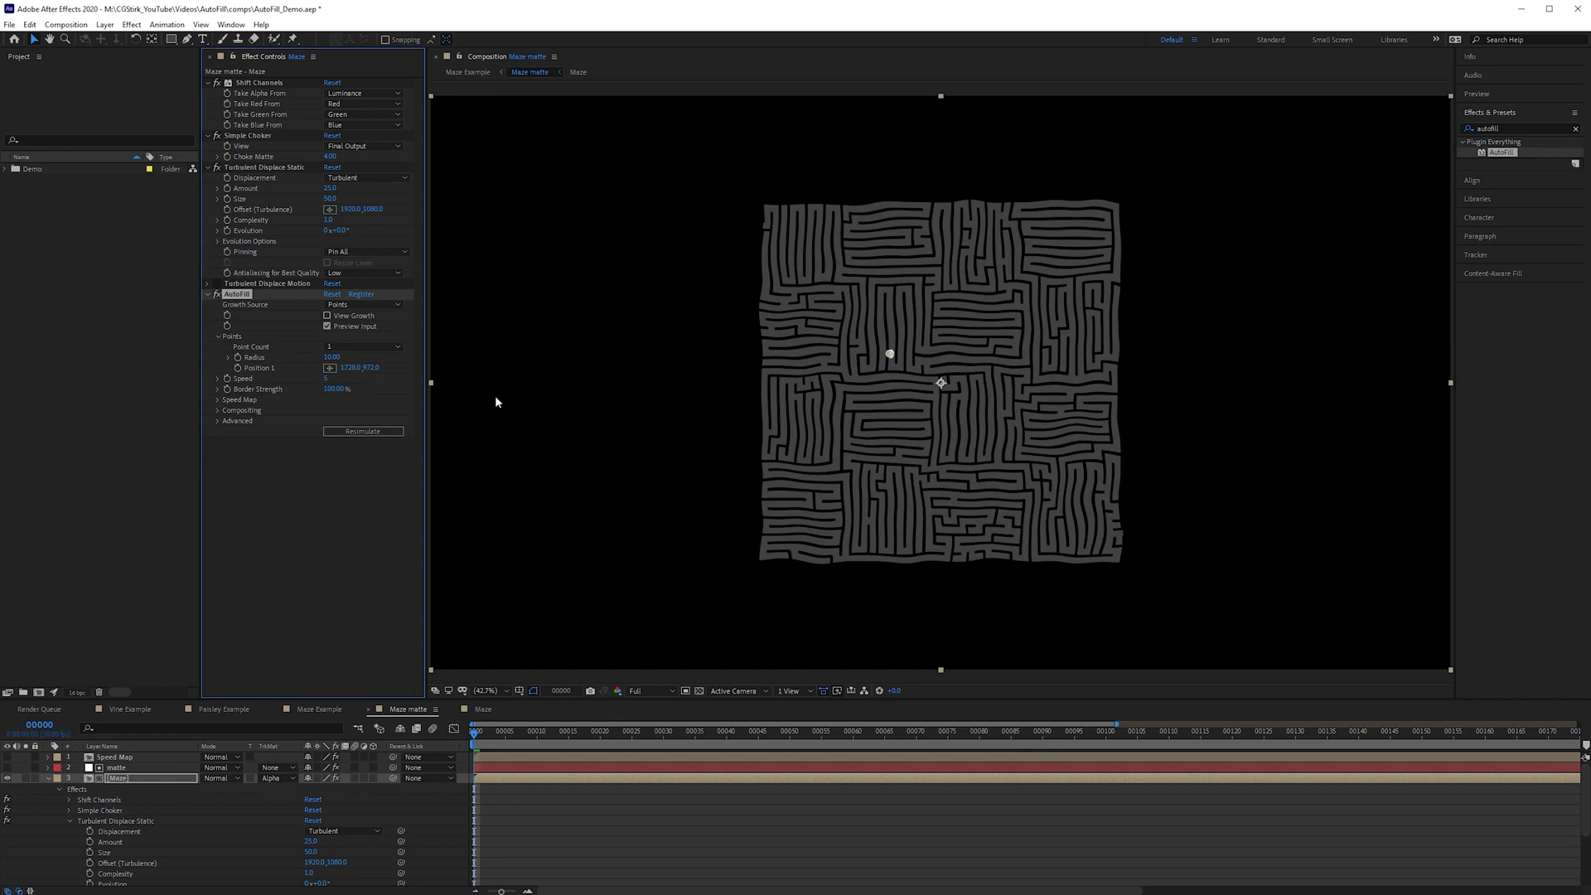
Step: Place AutoFill's first growth point at the small opening on the maze's lower-right edge
key(slash)
drag(820, 317, 702, 204)
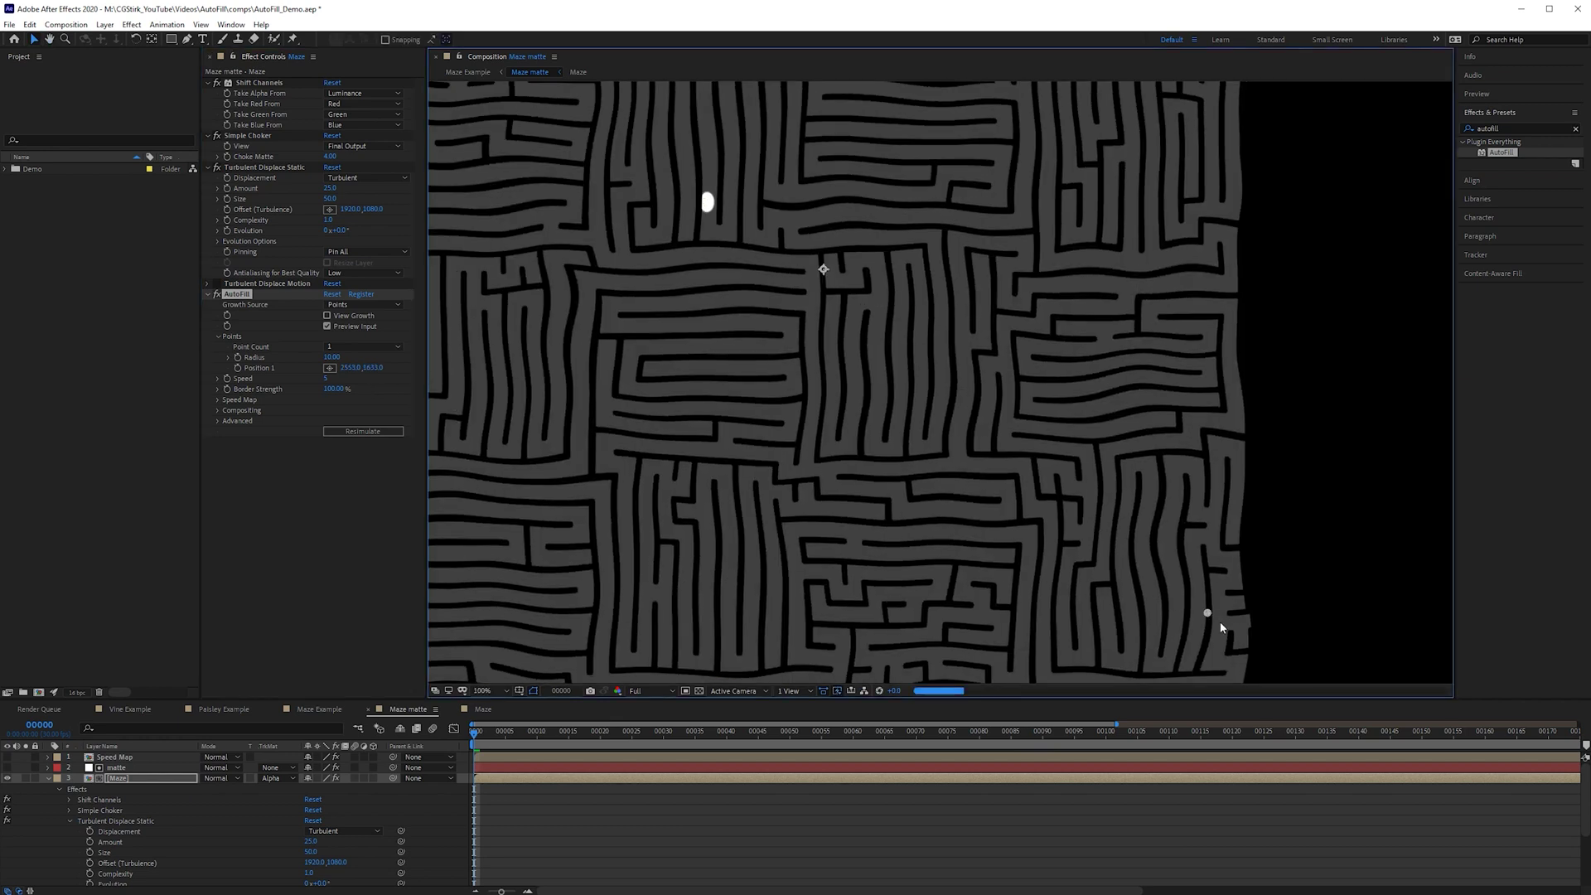
drag(1220, 623, 1251, 623)
drag(1250, 623, 1014, 391)
scroll(1014, 391, up, 2)
drag(1233, 424, 1256, 430)
scroll(1257, 430, down, 3)
drag(951, 266, 1122, 446)
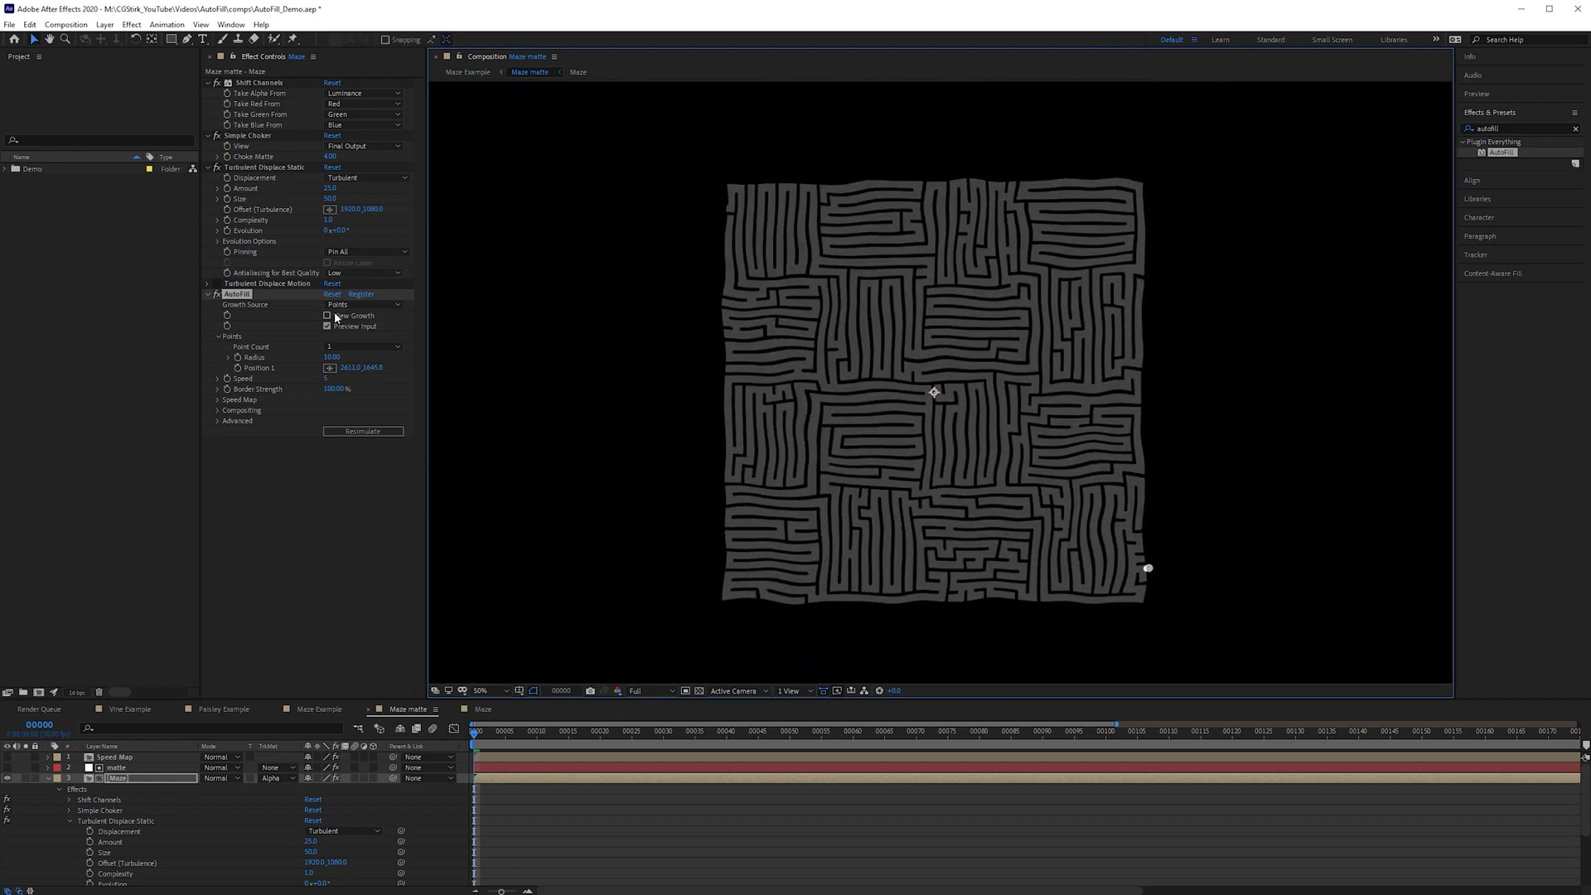
Step: Set AutoFill's Point Count to 2 and place the second growth point at the maze's upper-left edge
click(341, 347)
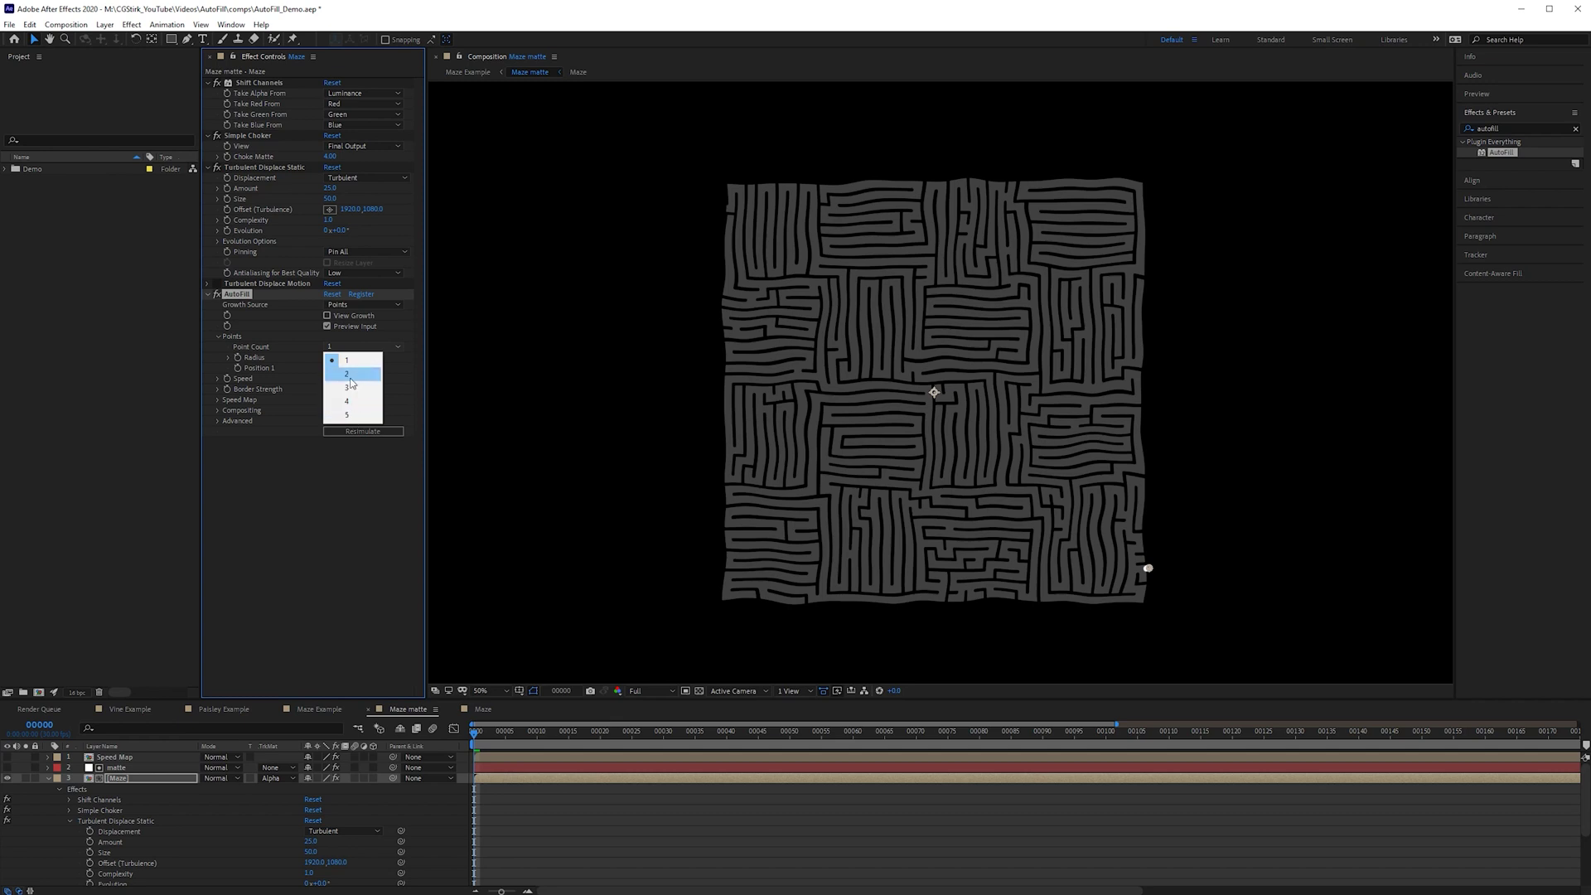
click(352, 306)
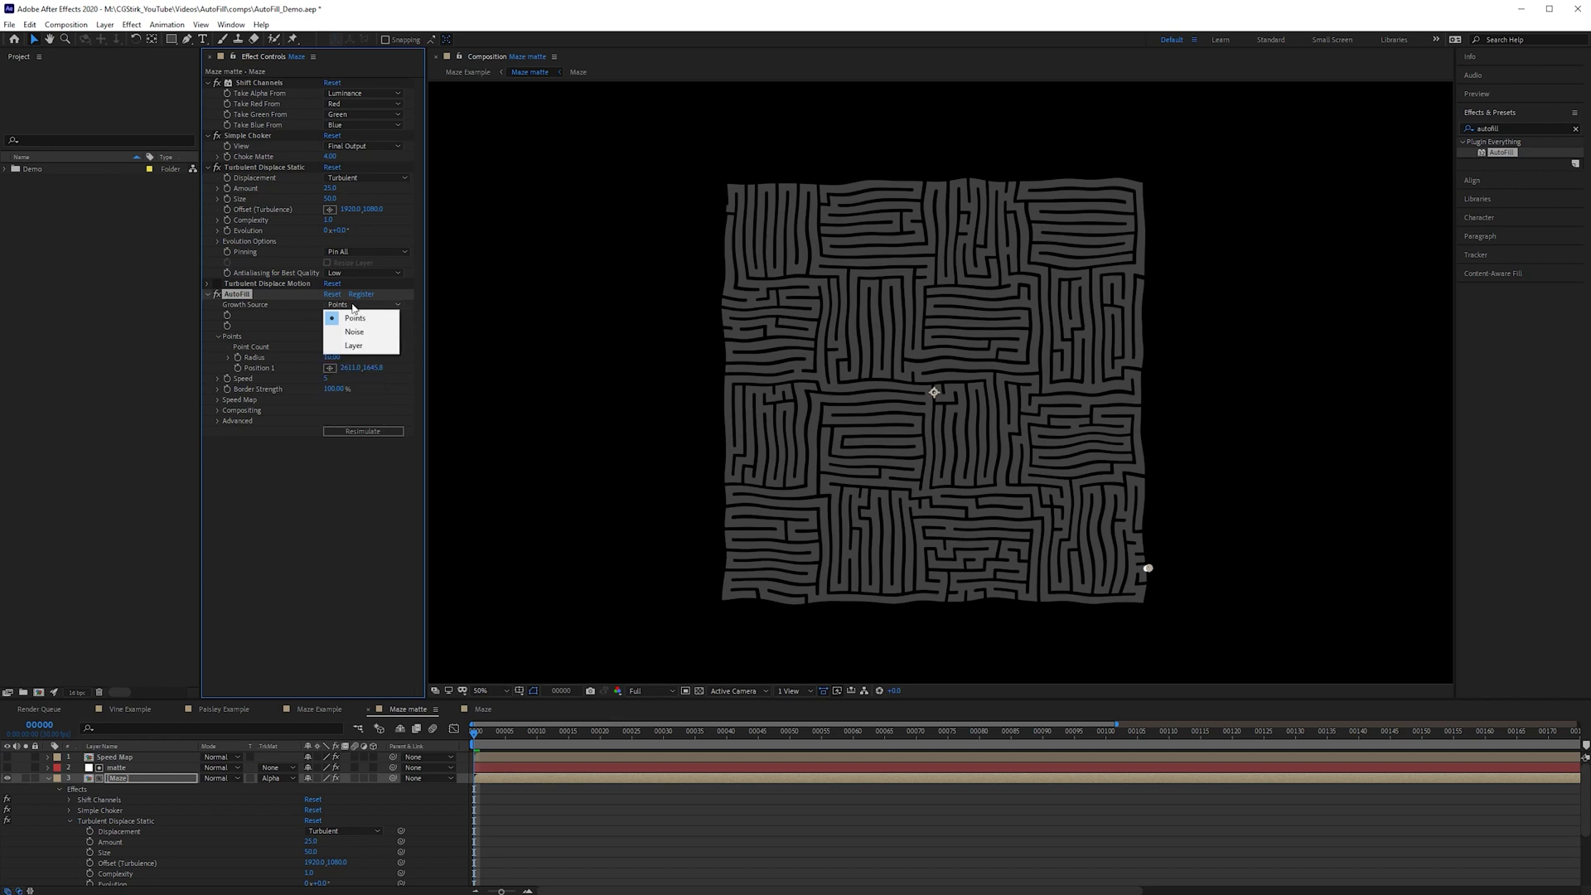
key(Escape)
click(357, 349)
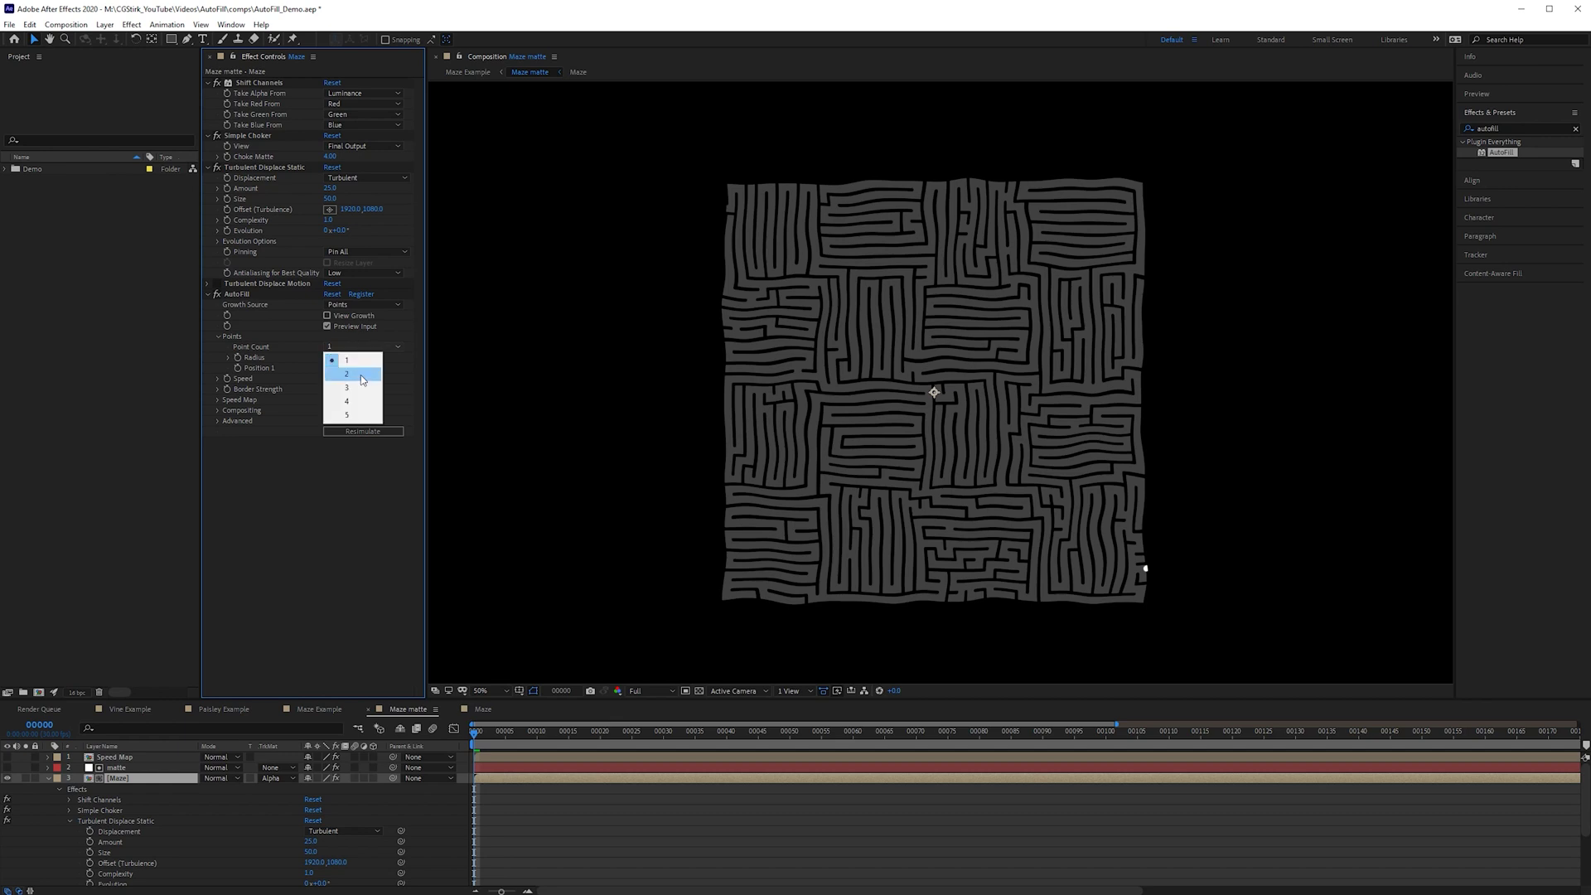
click(348, 358)
drag(877, 363, 728, 209)
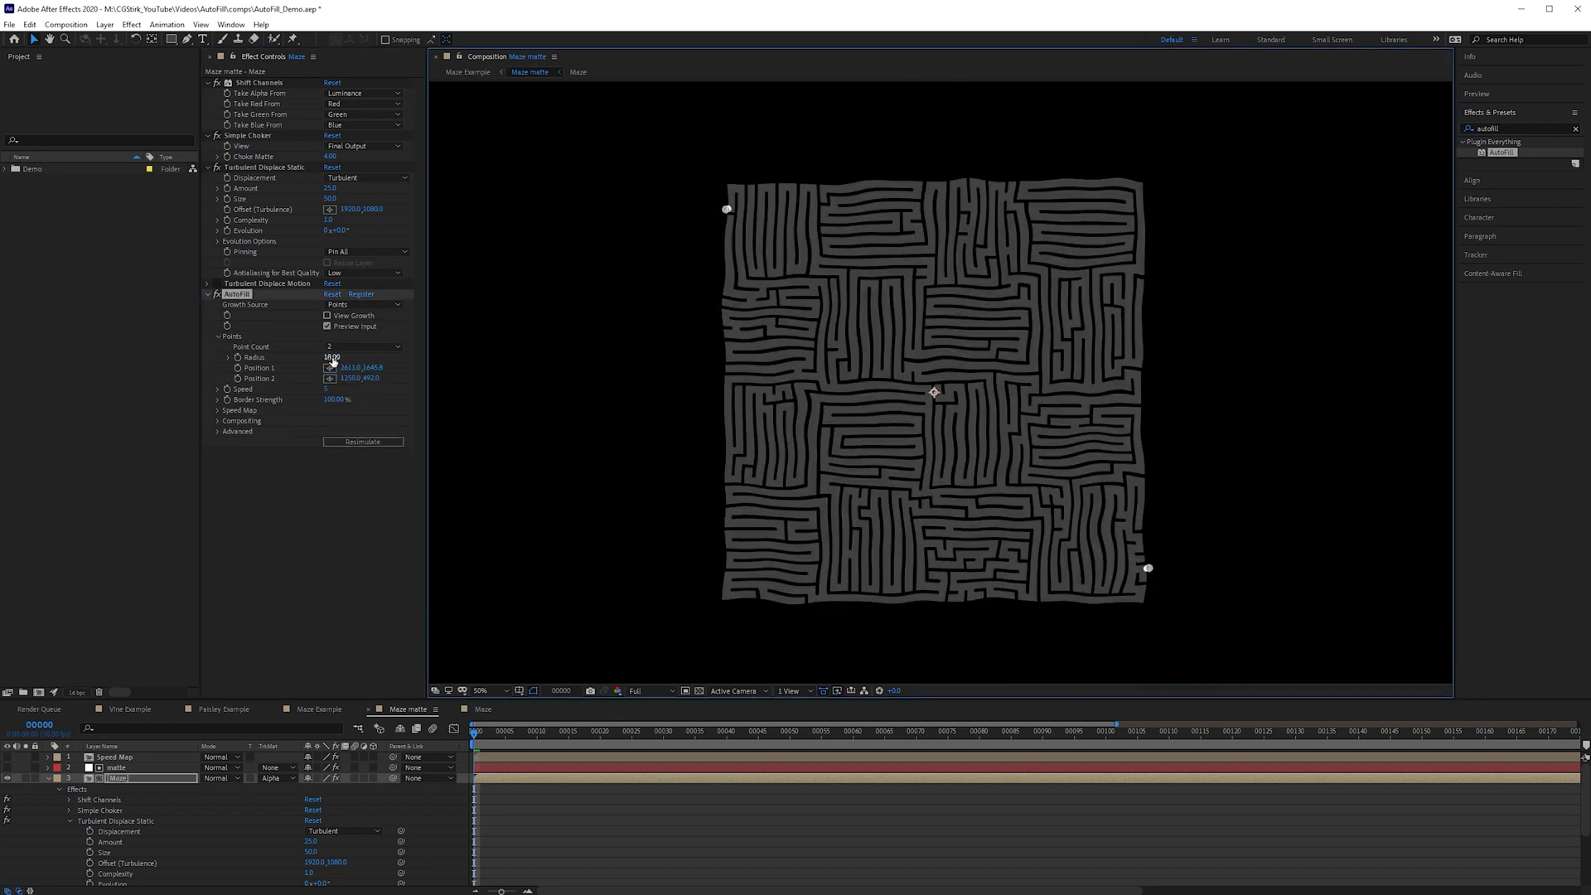
Step: Set the growth points' radius to 1 and fine-tune both positions so they sit just inside the maze's edges
click(331, 357)
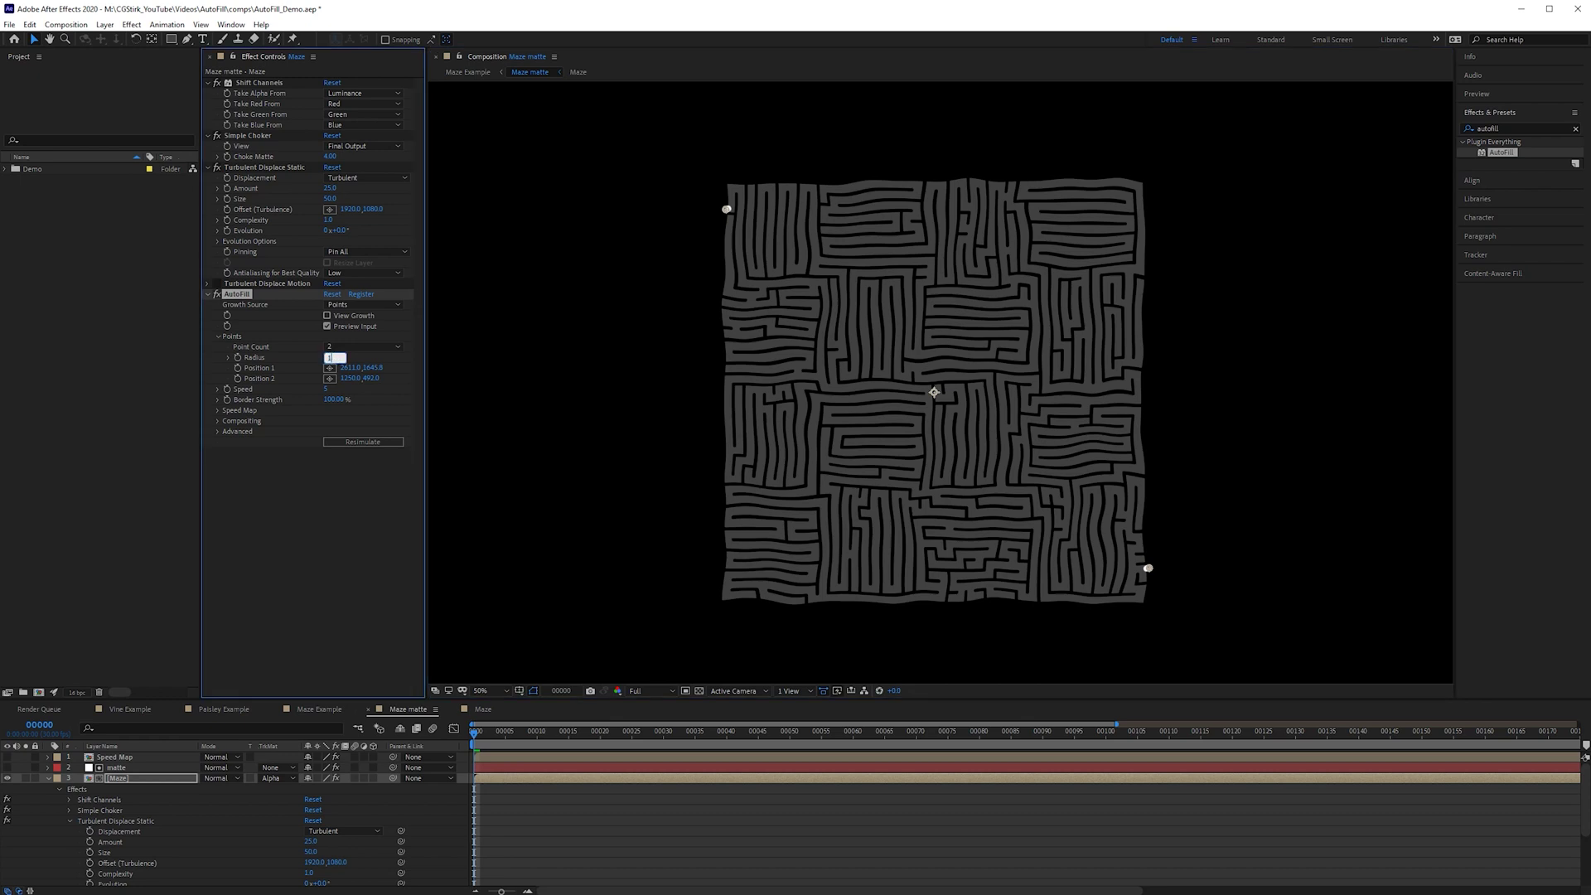
scroll(909, 474, up, 6)
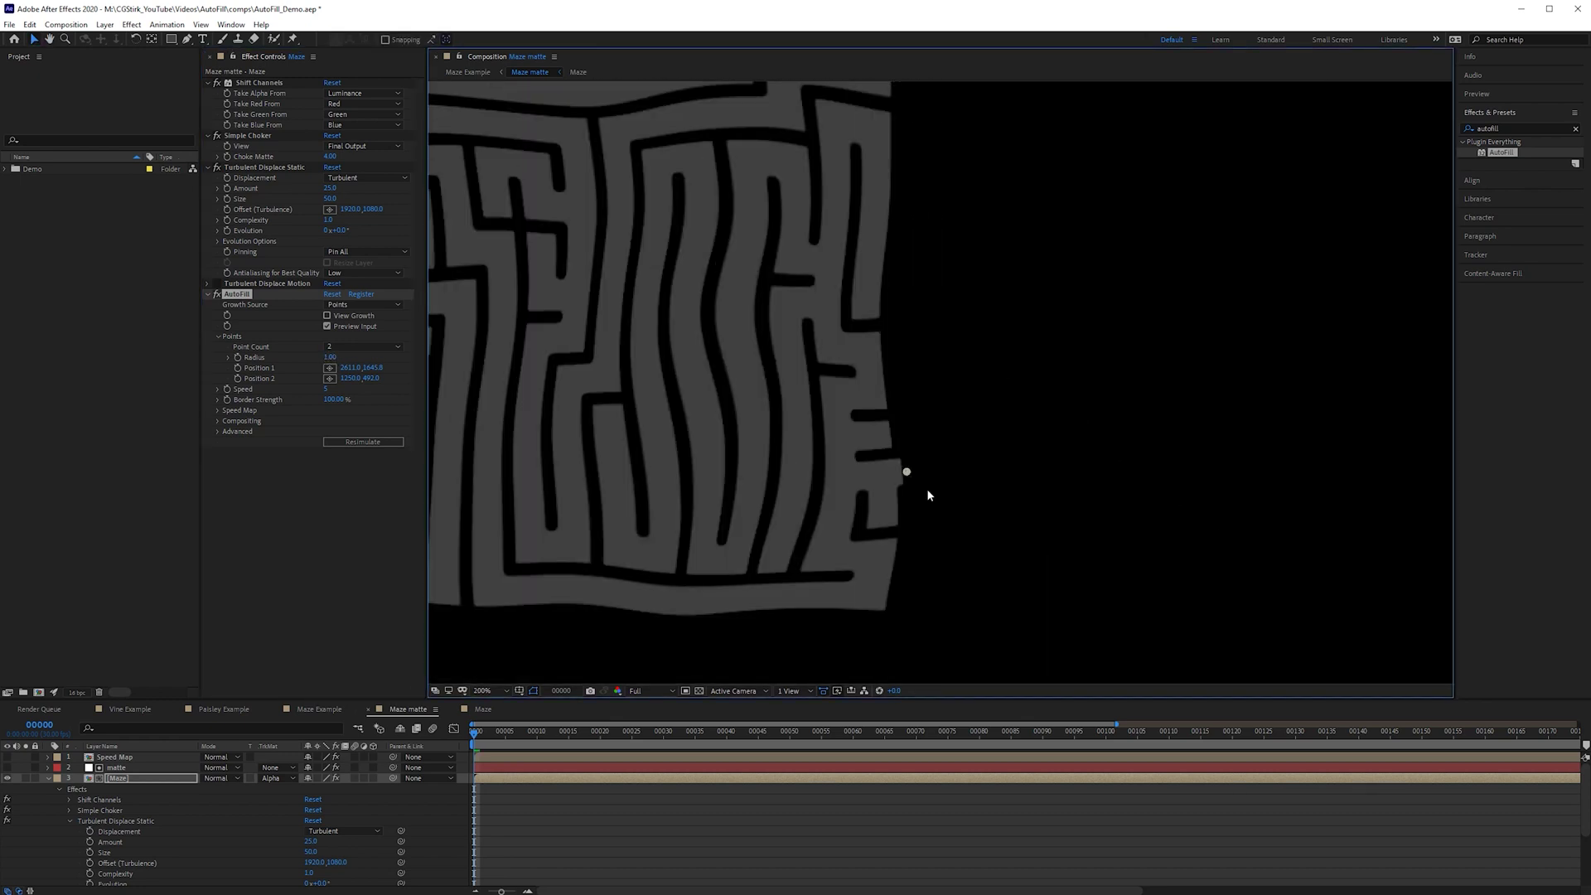
drag(864, 562, 859, 562)
scroll(849, 555, down, 3)
scroll(1104, 370, up, 3)
drag(842, 348, 1191, 352)
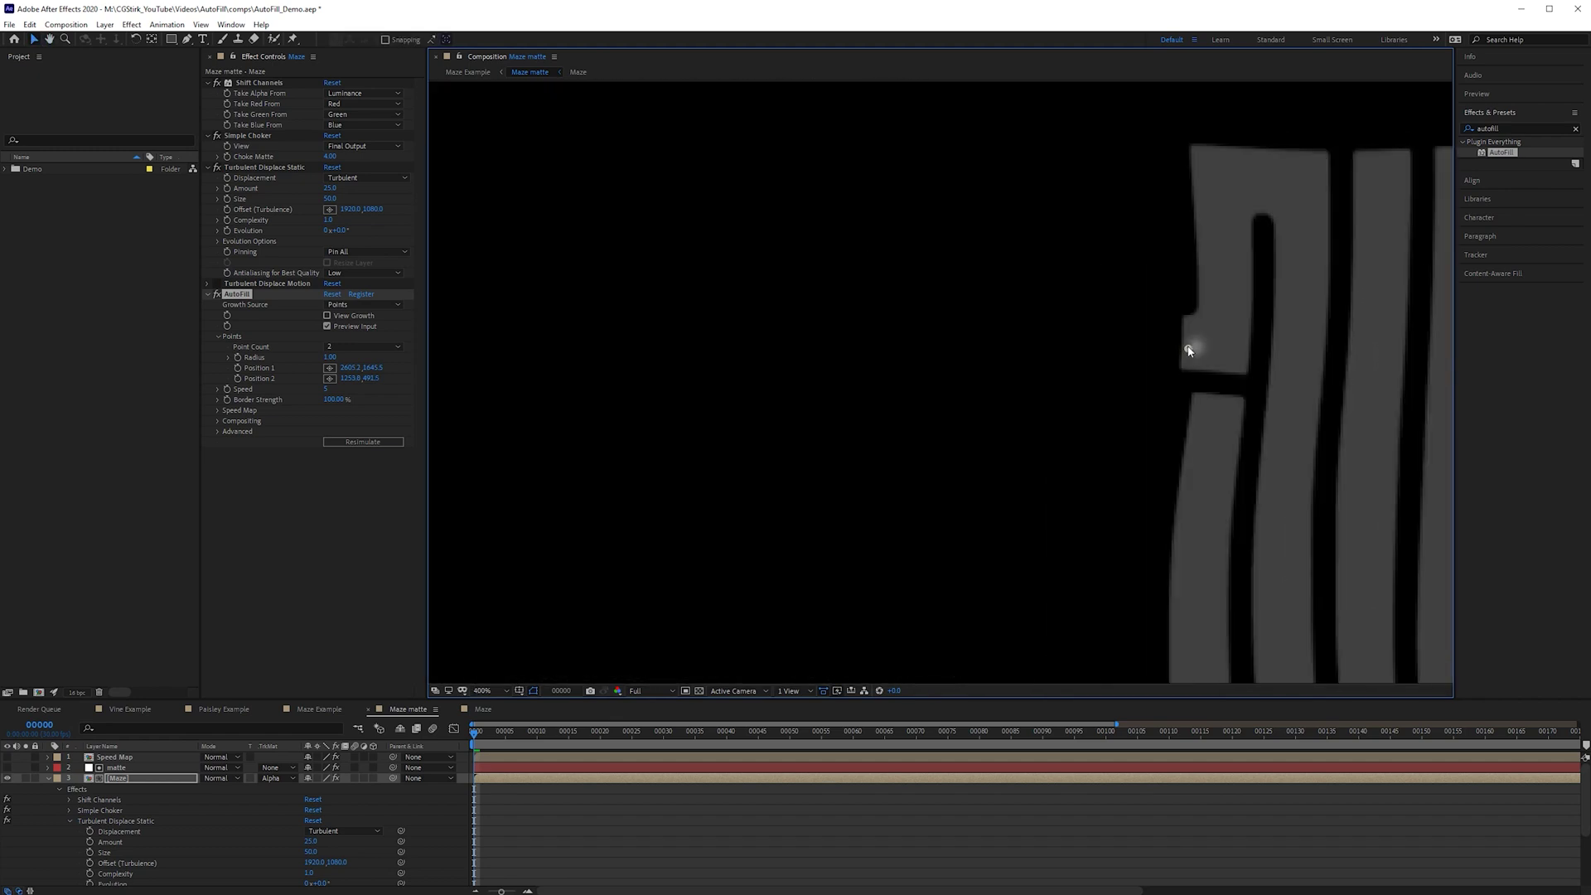
scroll(1233, 345, down, 6)
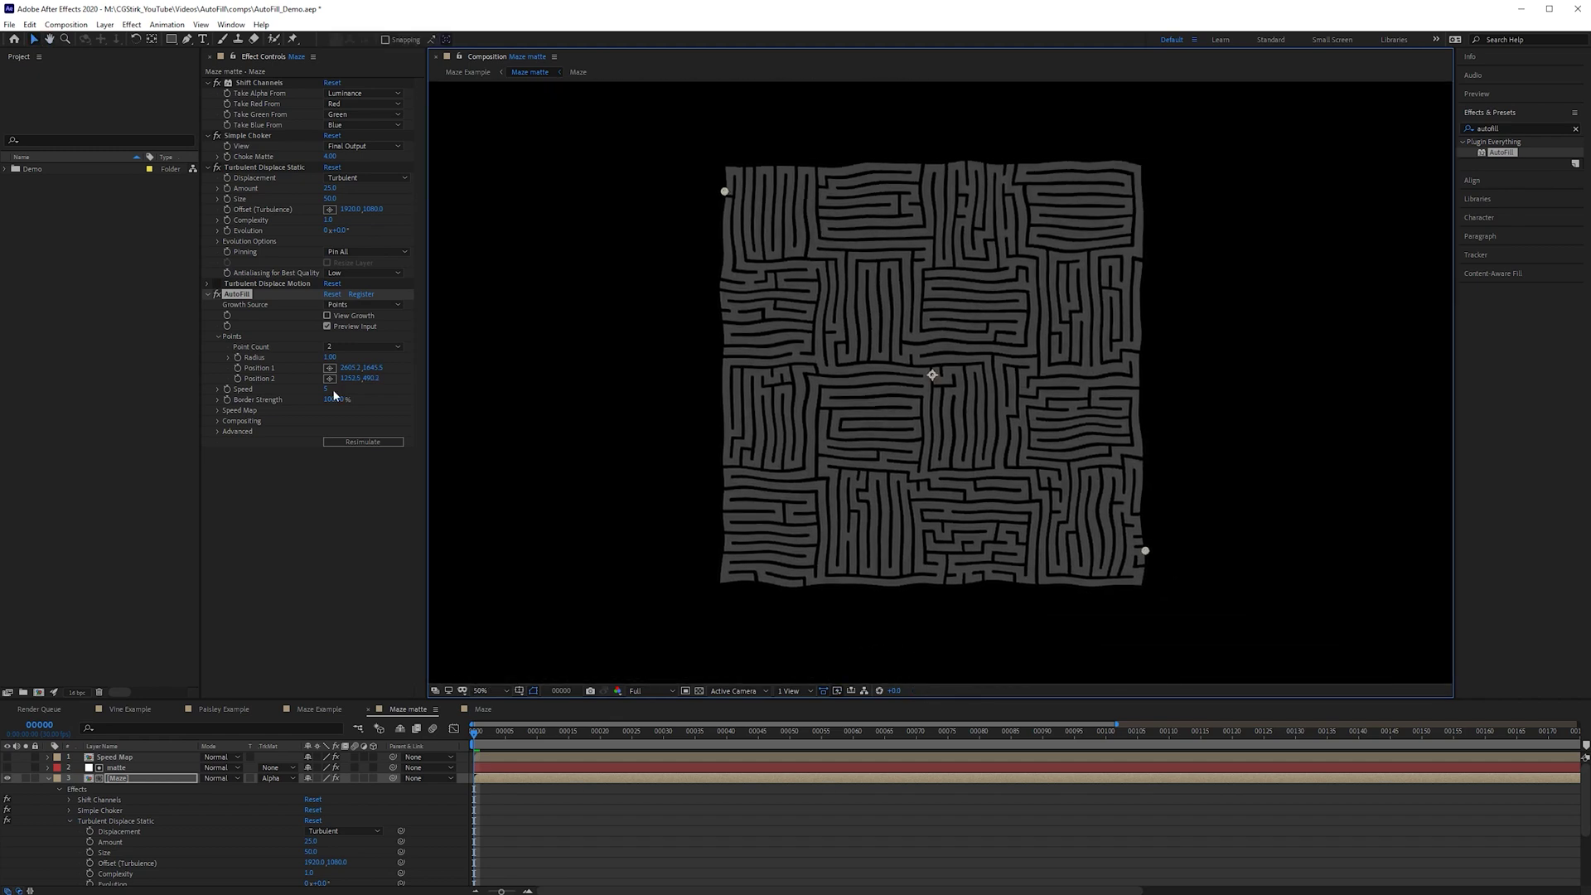
Step: Set AutoFill's Speed to 12 and expand its Speed Map settings
click(329, 388)
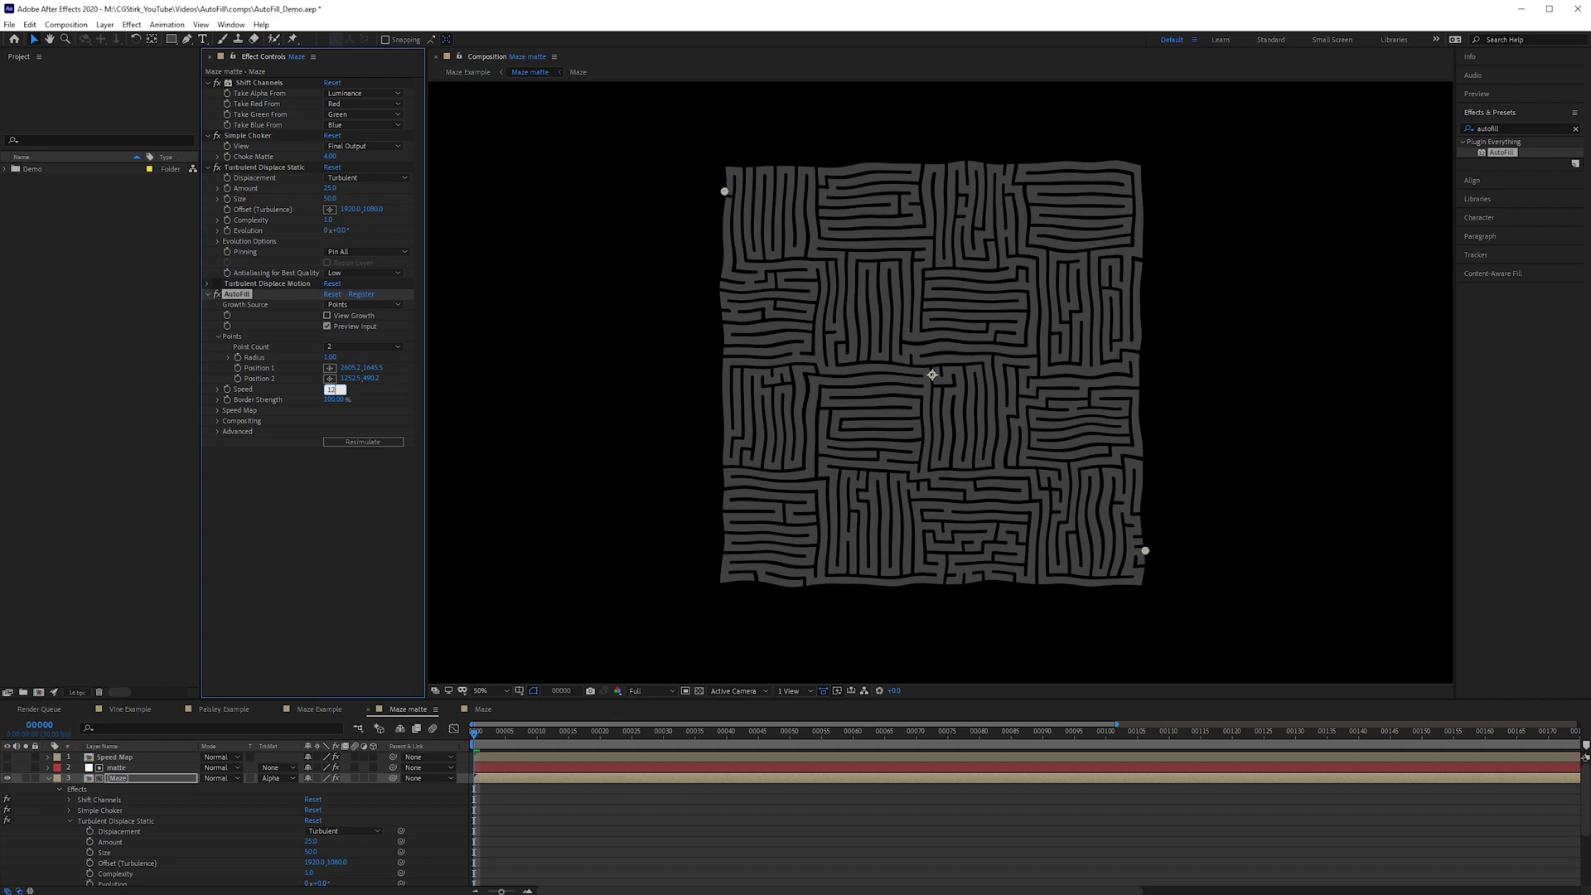
text(12)
click(219, 410)
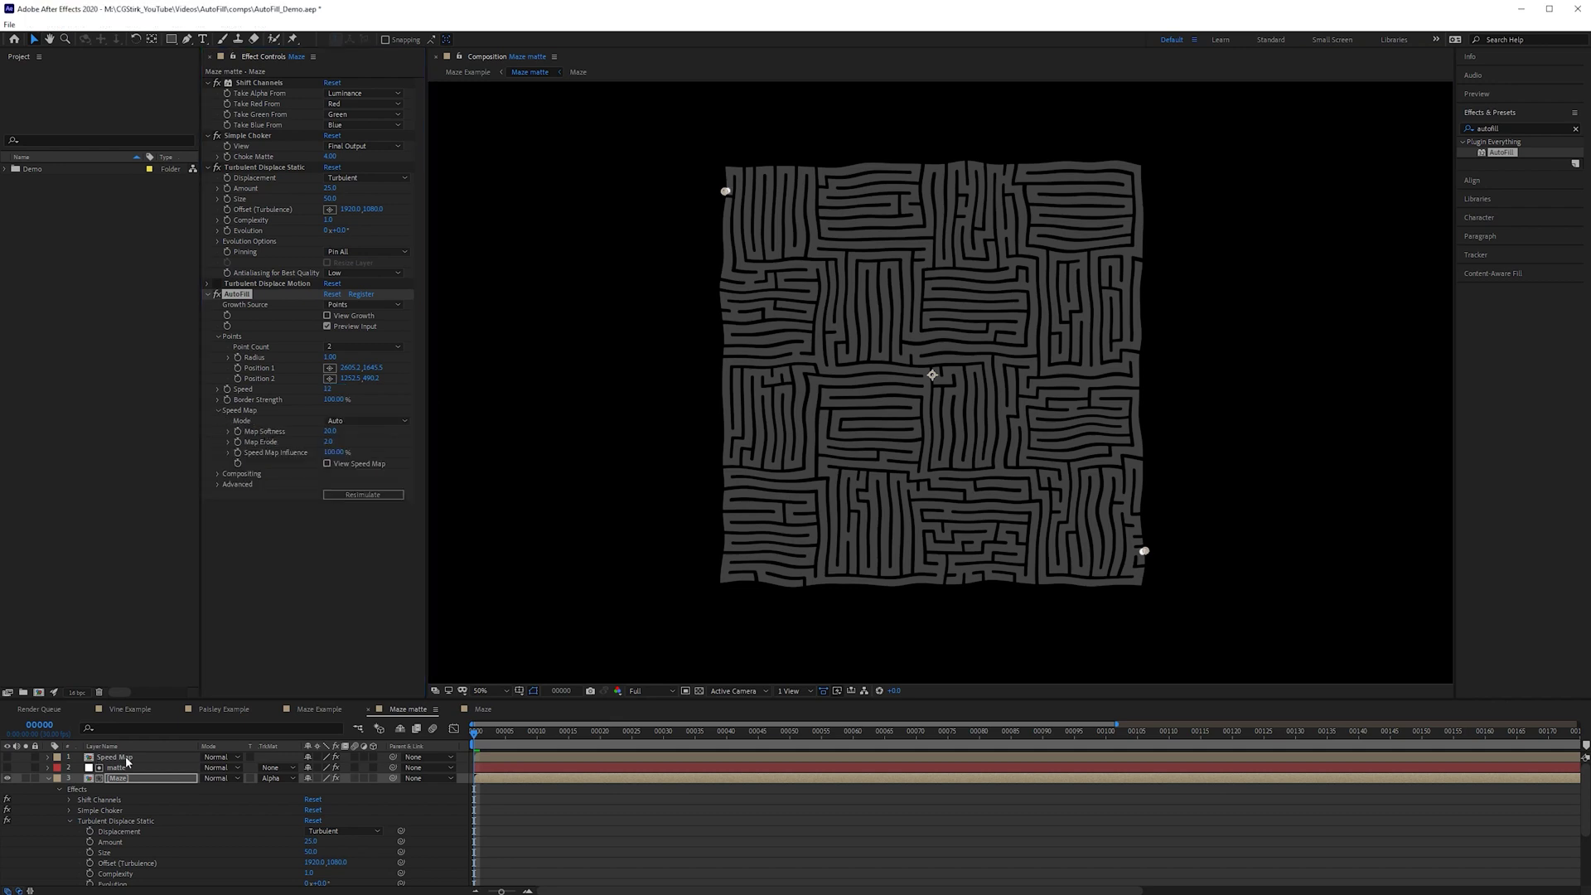
Step: Show the Speed Map layer, examine its snowflake texture up close, and hide the layer again
click(50, 757)
click(7, 758)
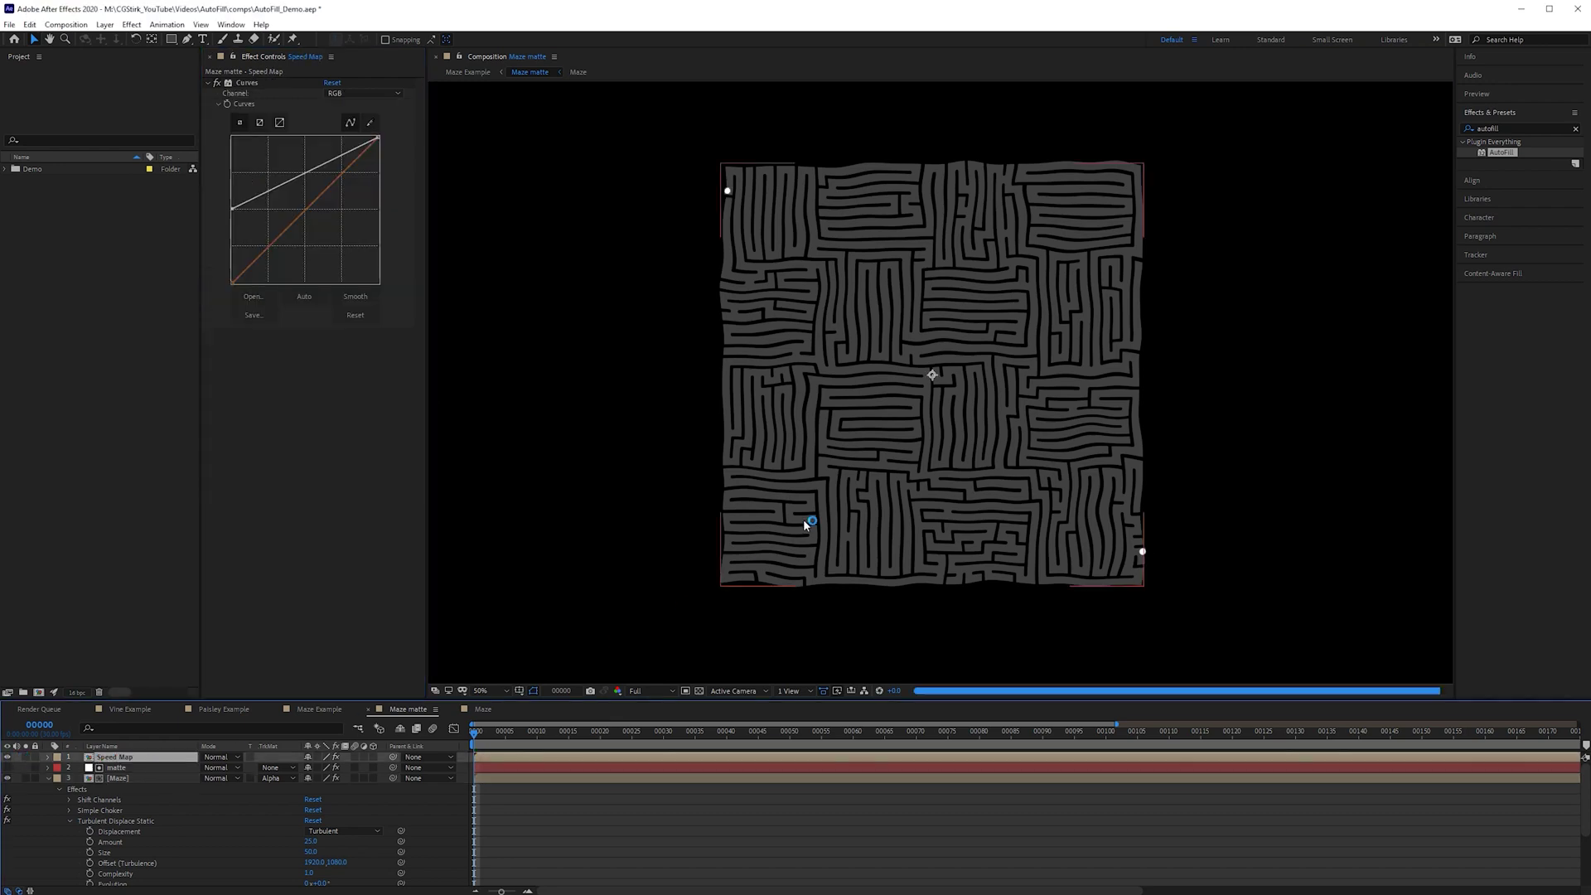
scroll(1003, 352, up, 4)
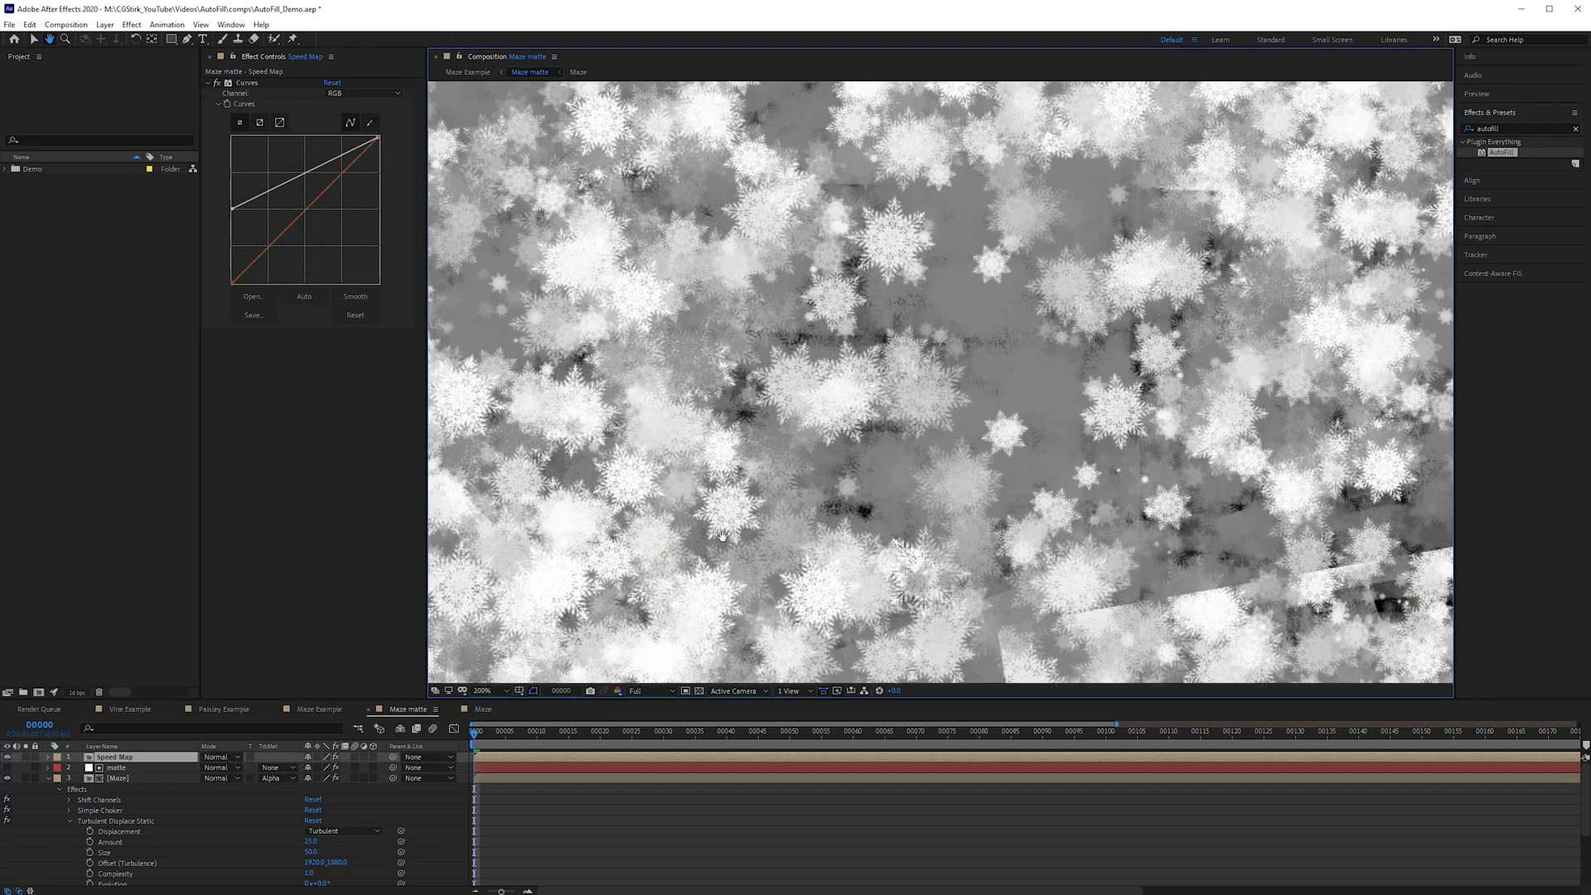
scroll(877, 293, up, 1)
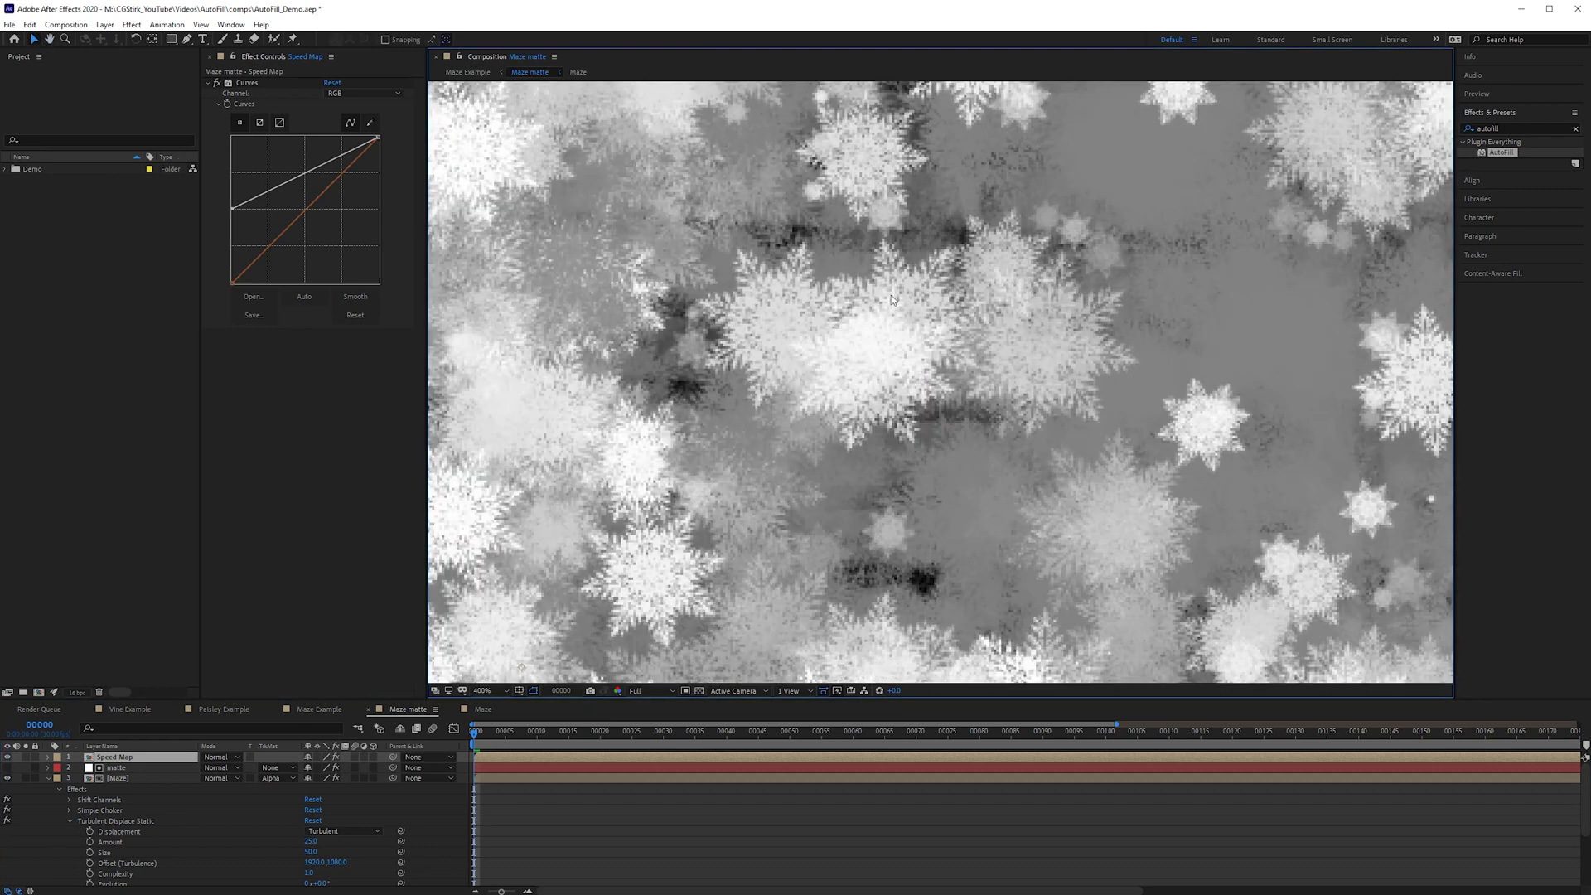
scroll(860, 365, down, 1)
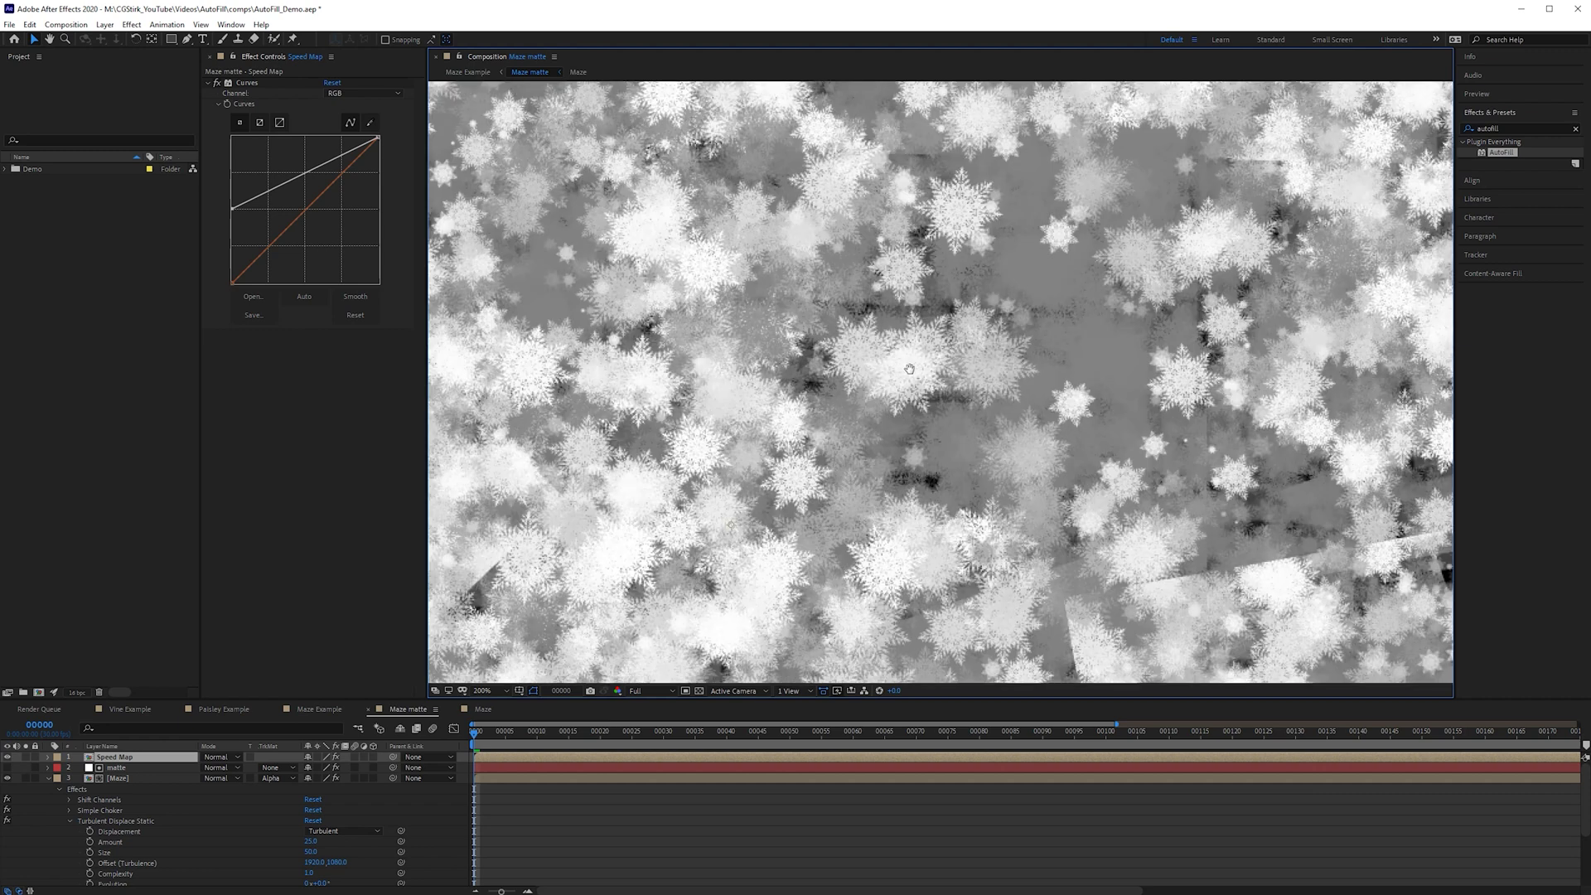
scroll(1024, 392, down, 1)
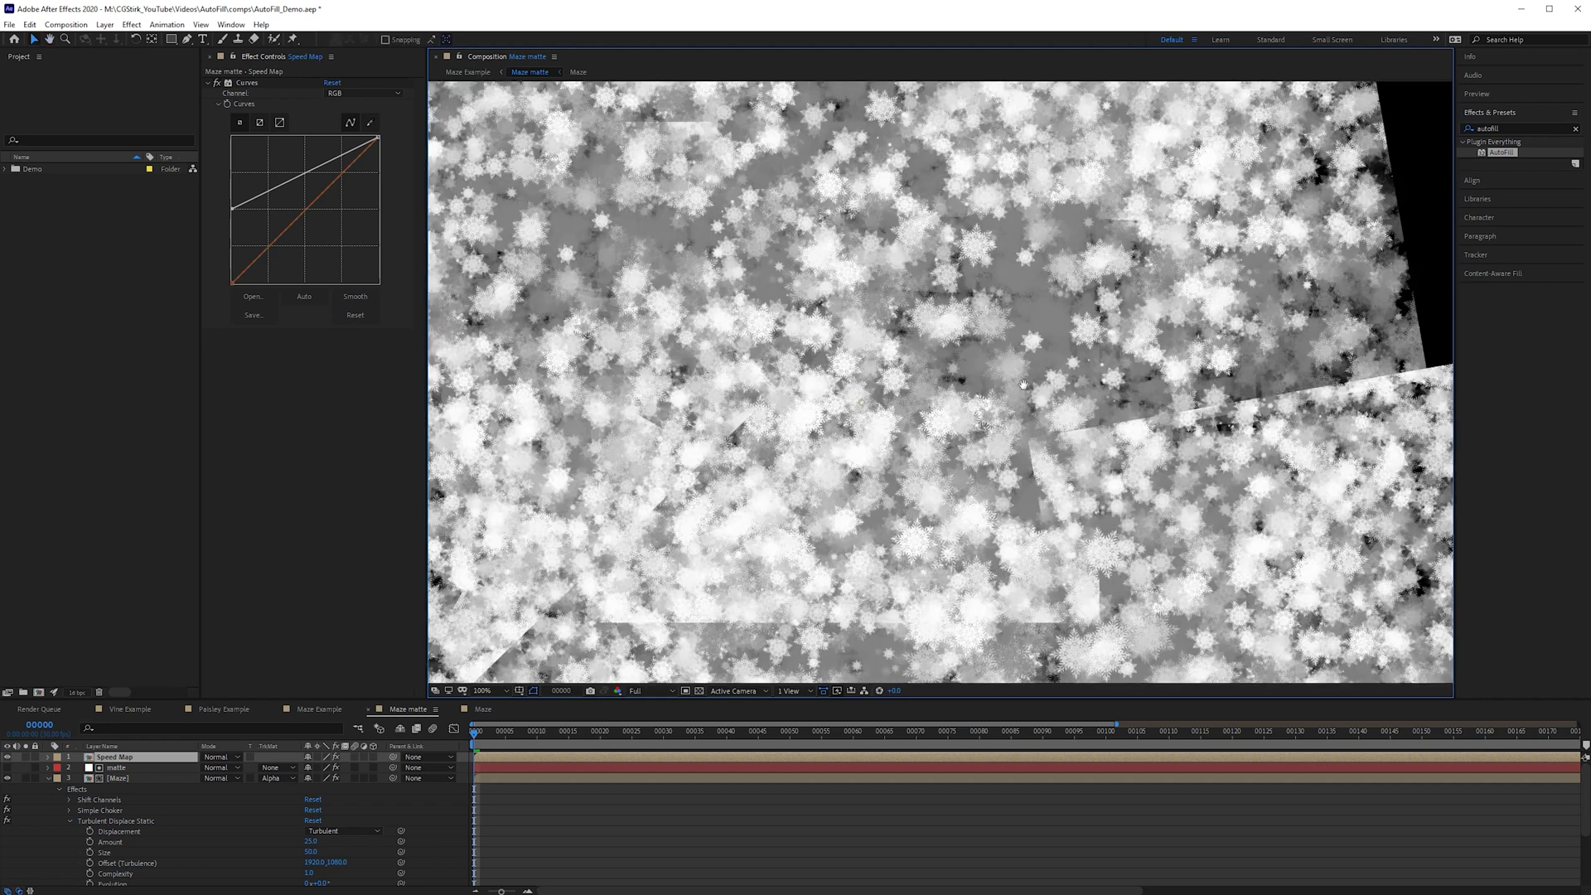
drag(917, 414, 919, 382)
scroll(919, 378, up, 1)
scroll(1026, 285, up, 1)
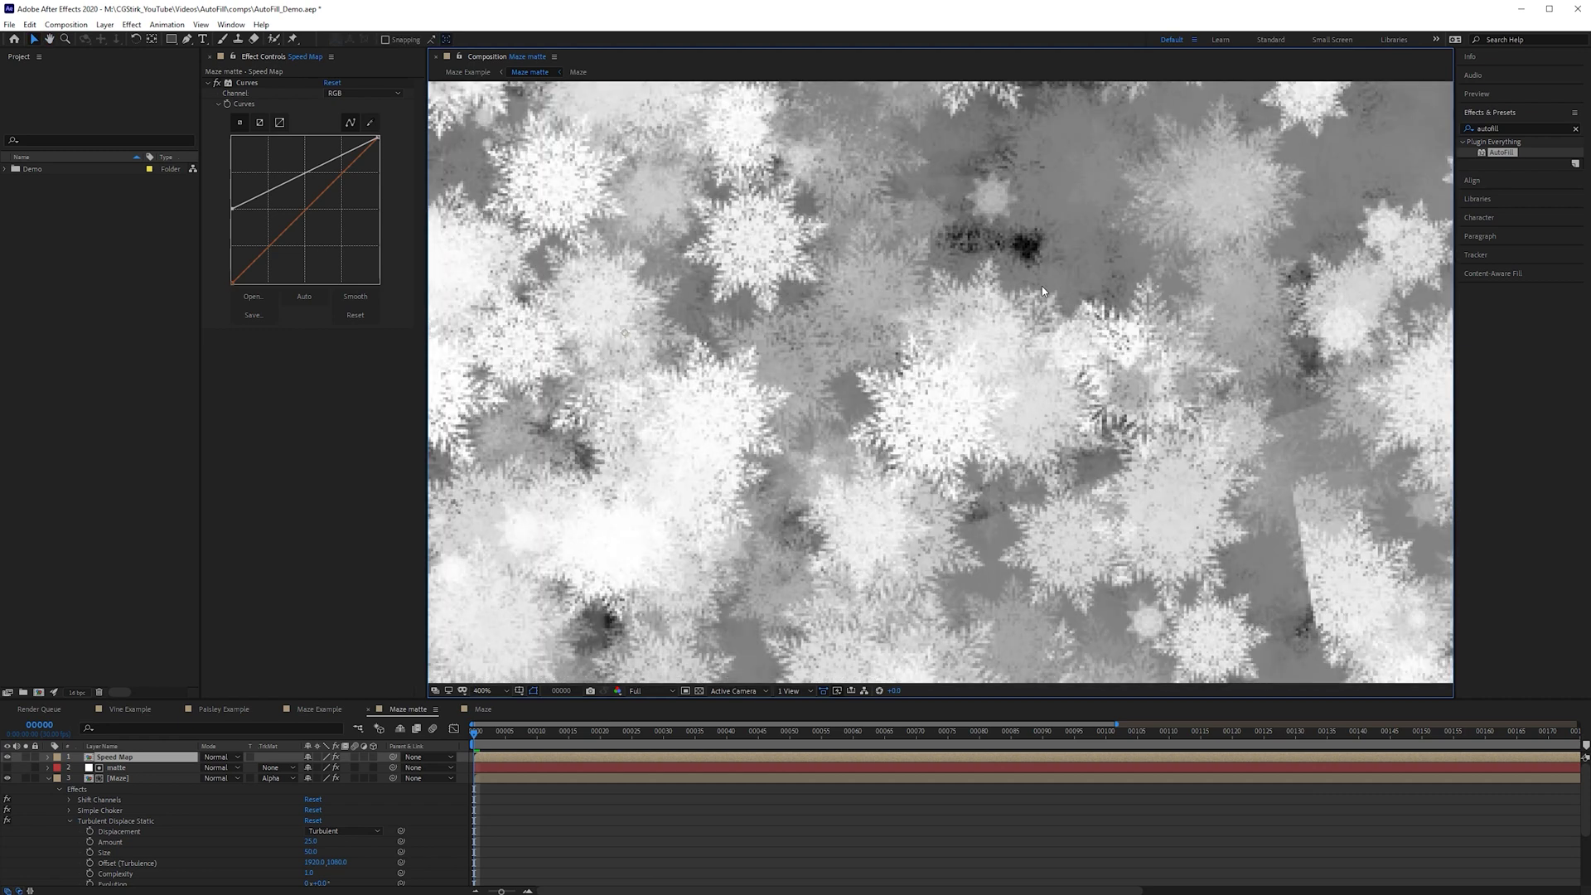
drag(993, 300, 852, 407)
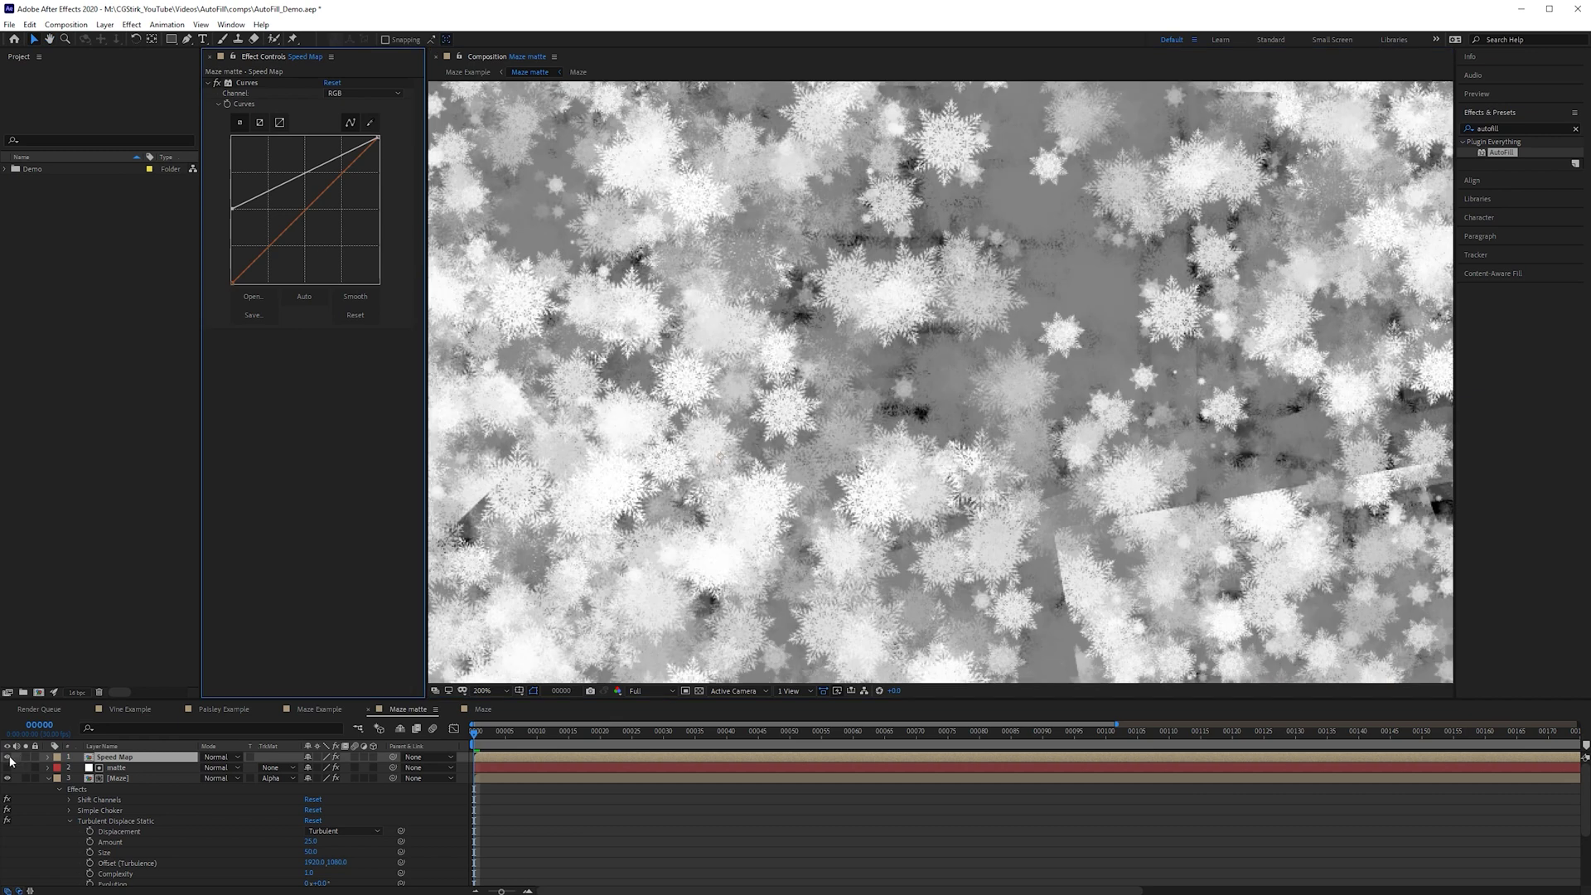
click(10, 761)
Step: Set the Maze layer's AutoFill speed map mode to Custom Layer, using the Speed Map layer with its Effects & Masks
click(123, 779)
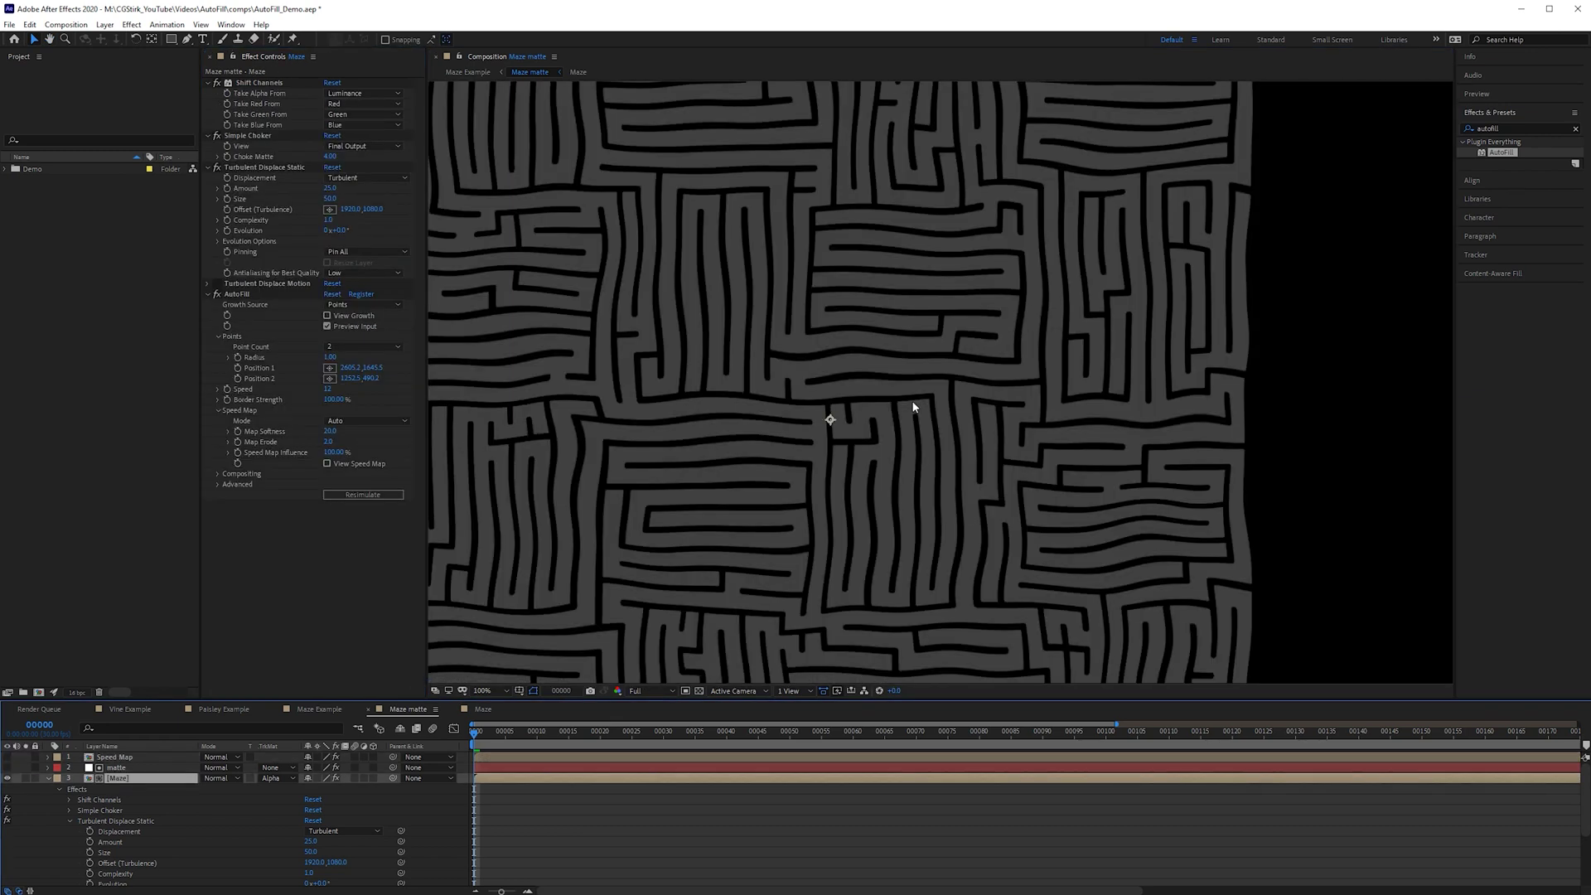
scroll(914, 406, down, 2)
click(354, 421)
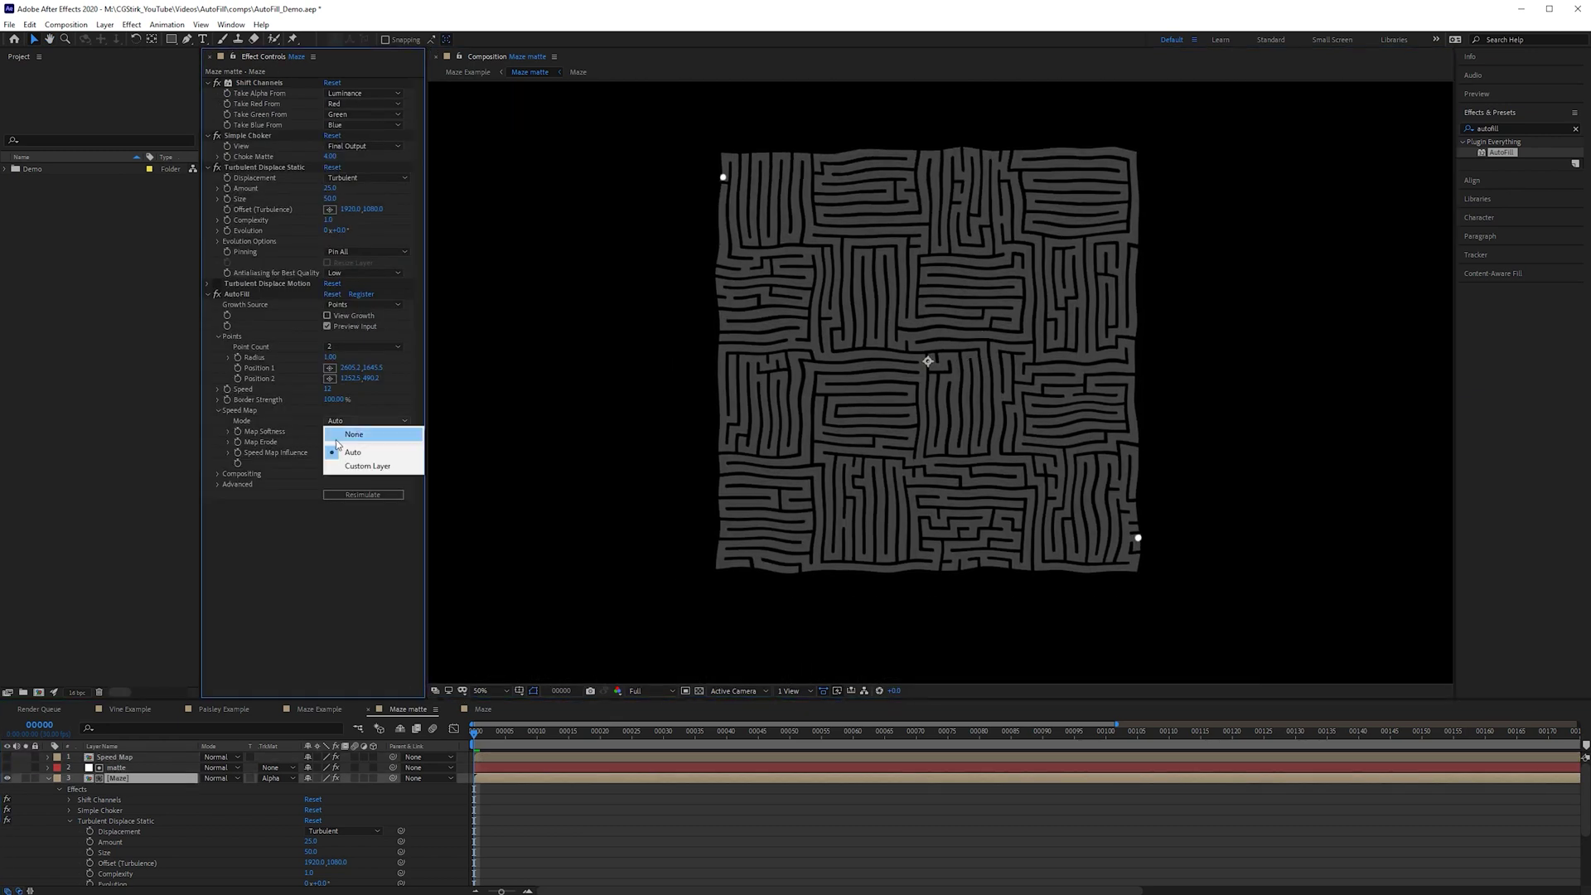
click(382, 465)
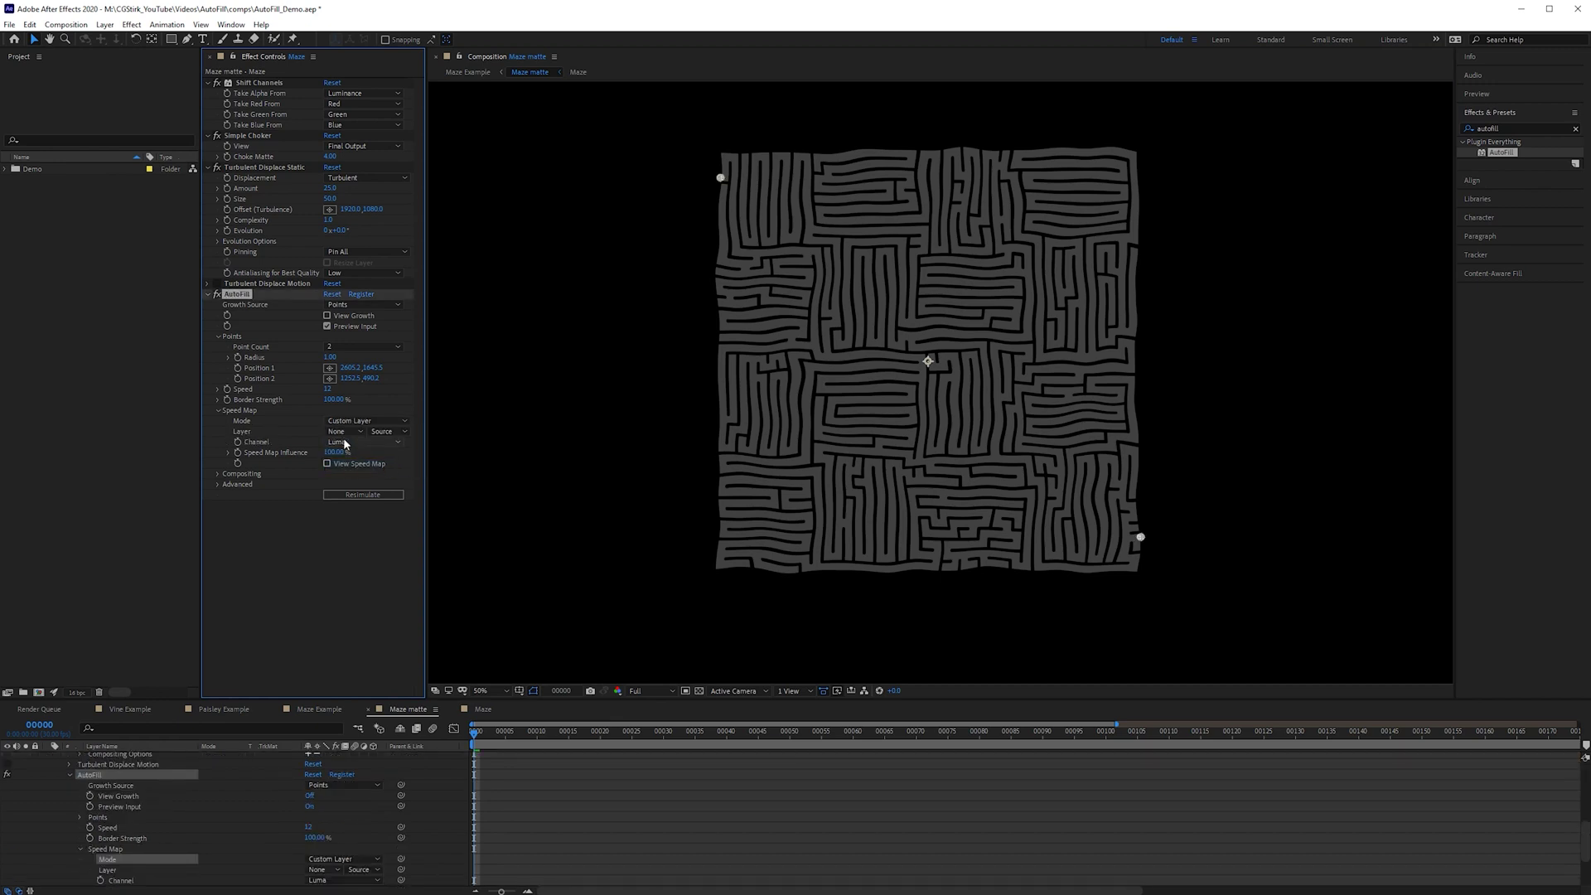
click(348, 433)
click(367, 465)
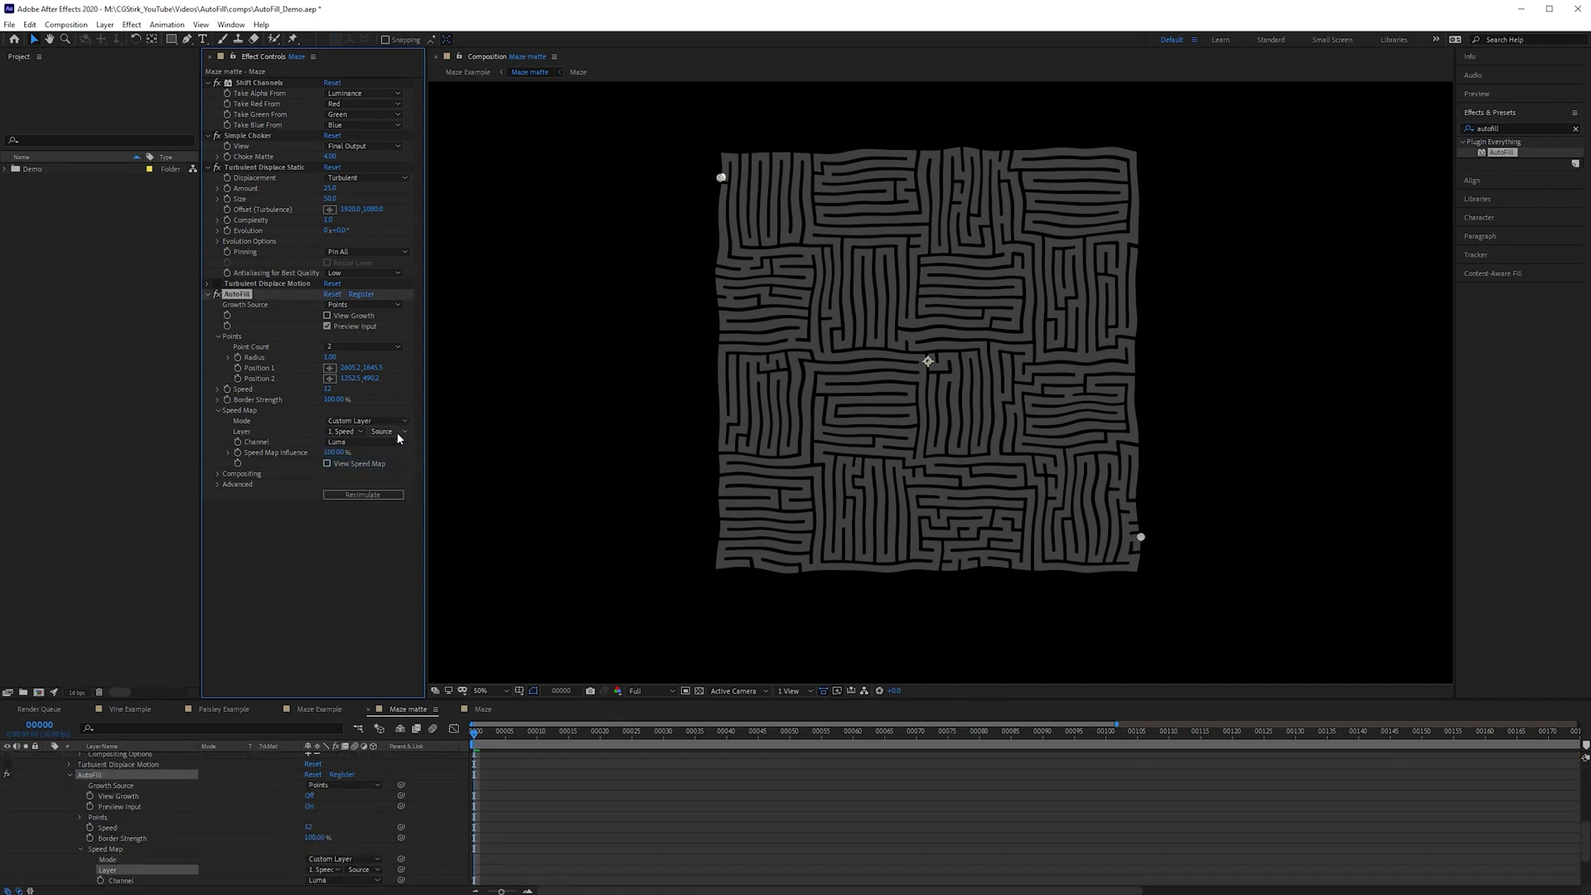
click(390, 432)
click(407, 472)
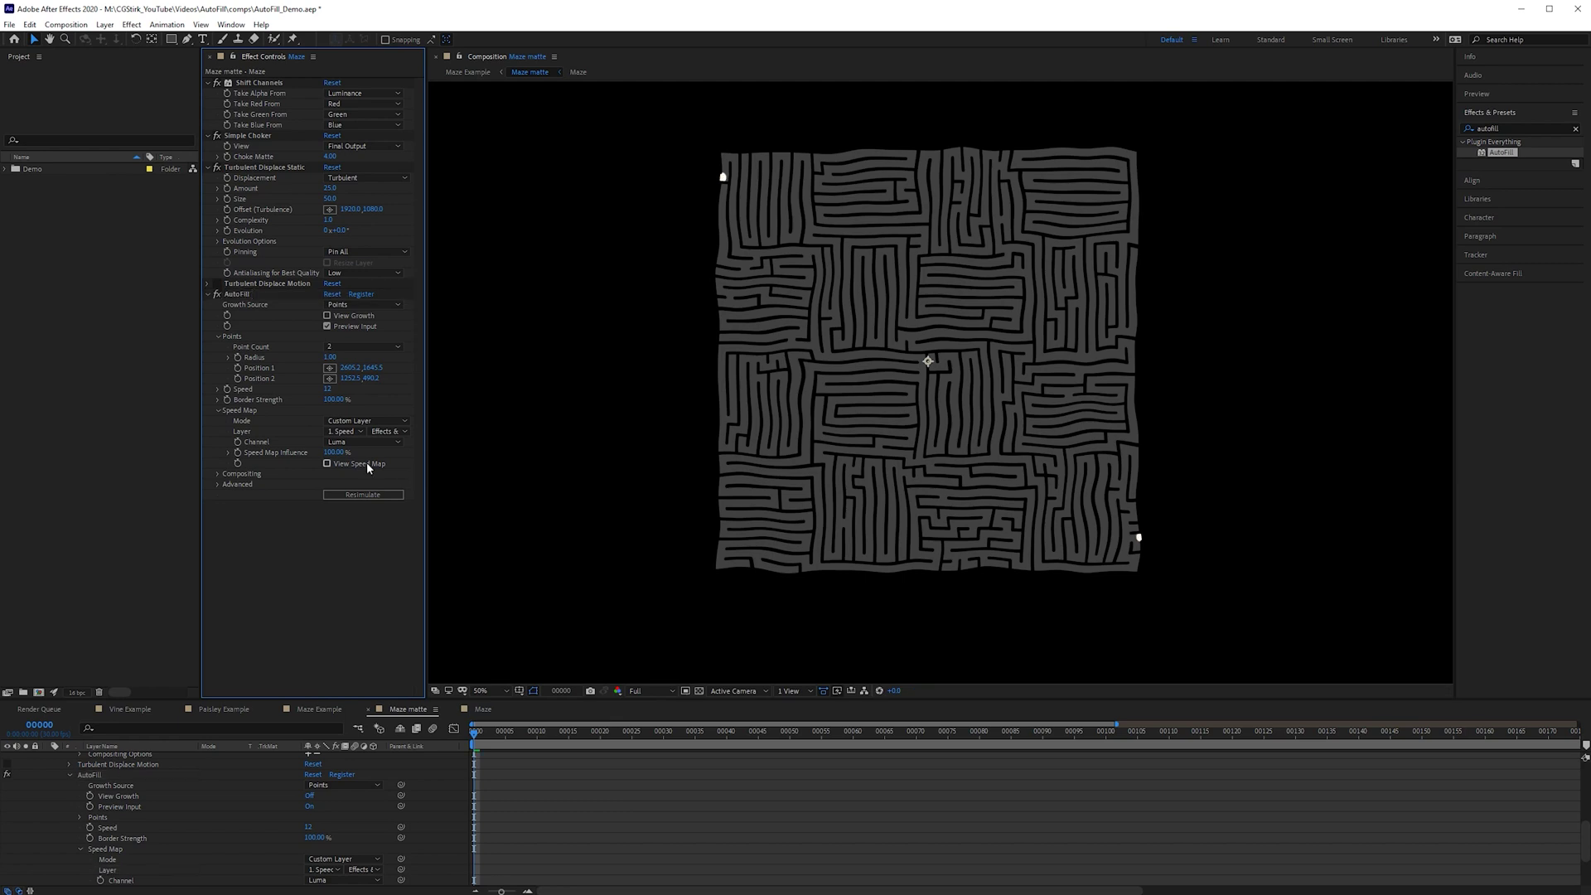
click(366, 462)
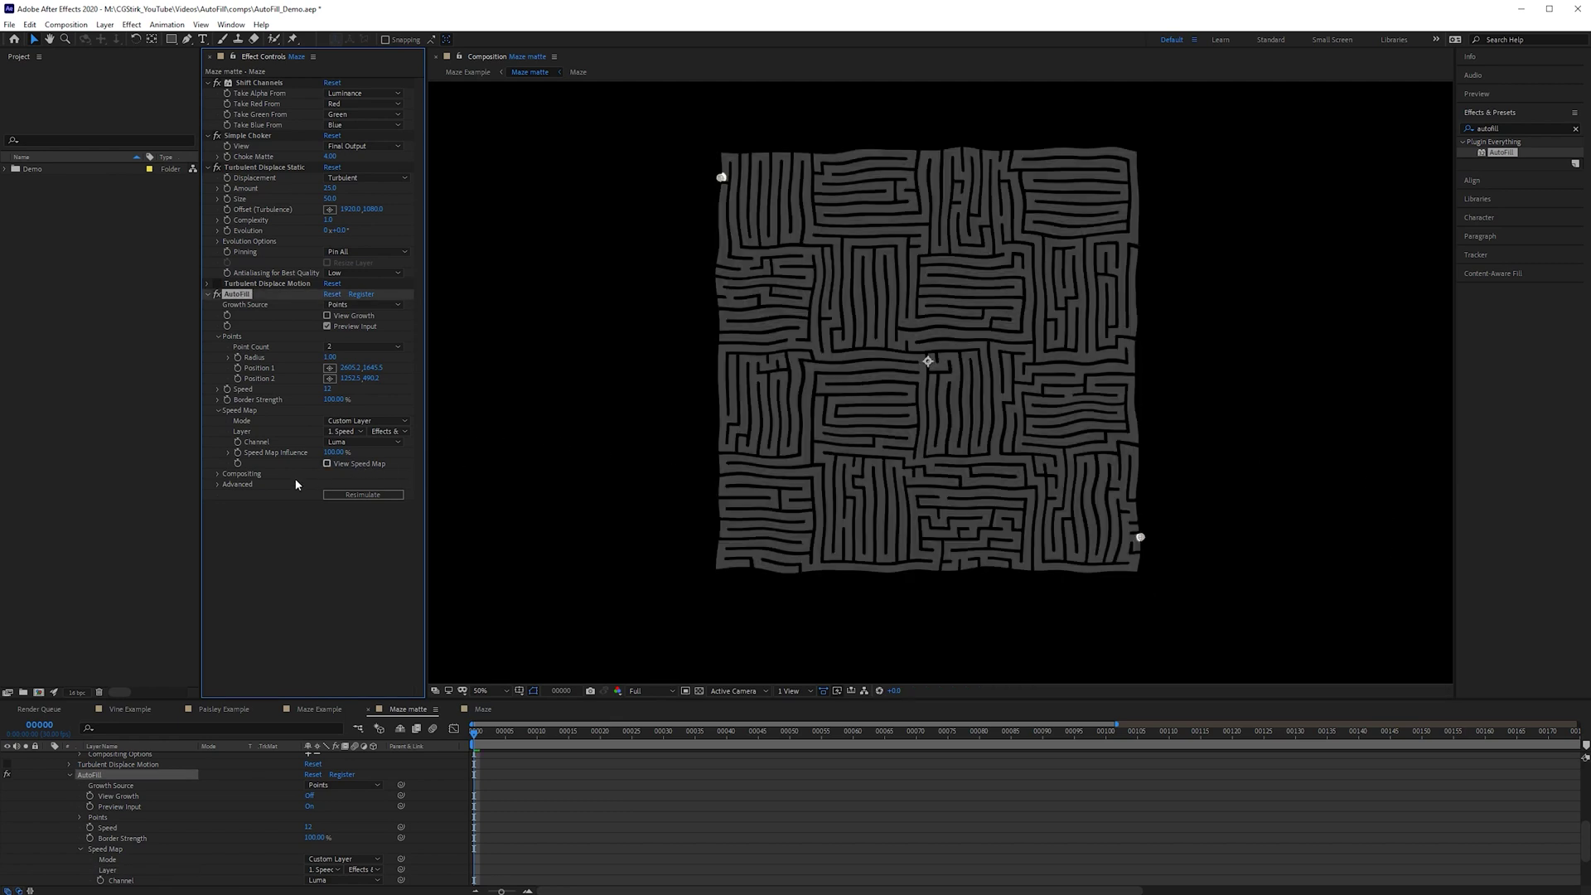
Step: Extend the work area to the composition's end and scrub through the early frames to examine the growth from the lower-right point
drag(1118, 722, 1578, 723)
scroll(1044, 473, up, 6)
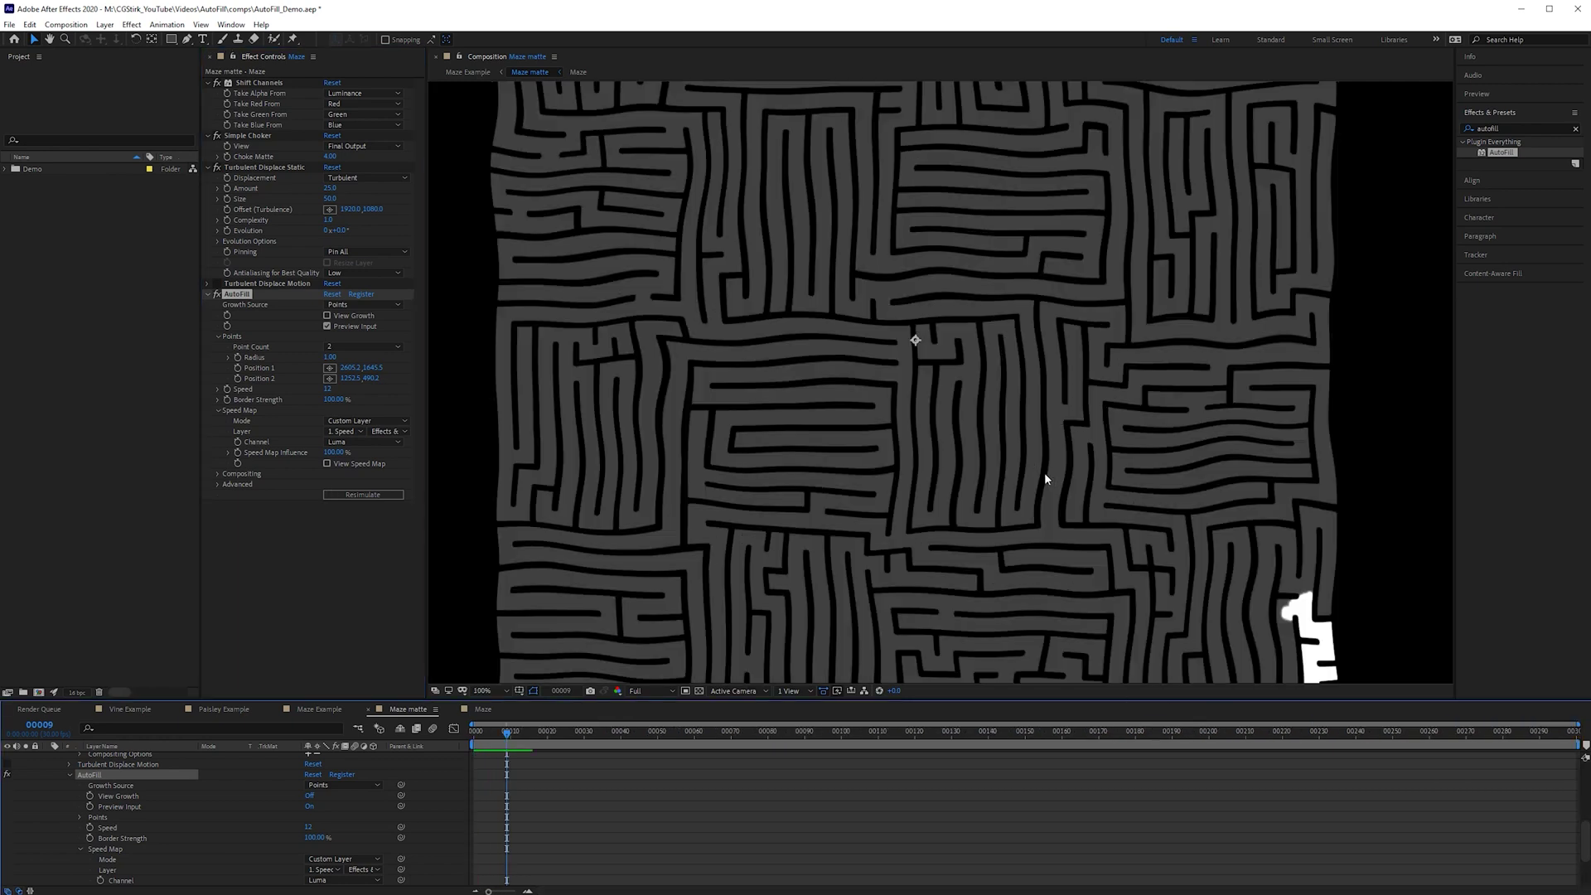
drag(507, 740, 510, 740)
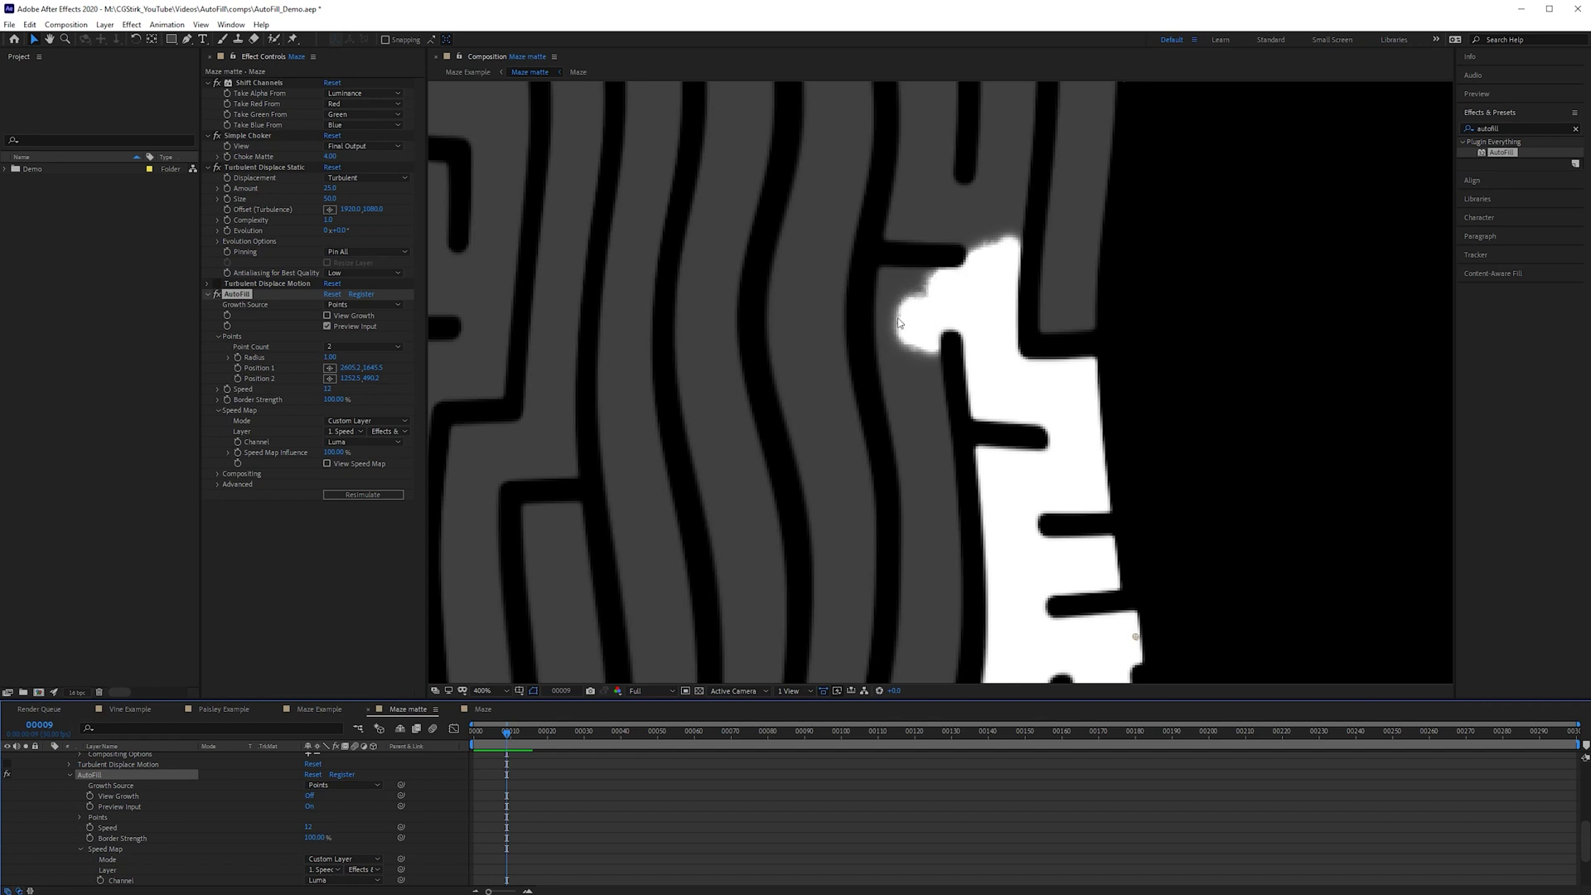
drag(507, 735, 517, 736)
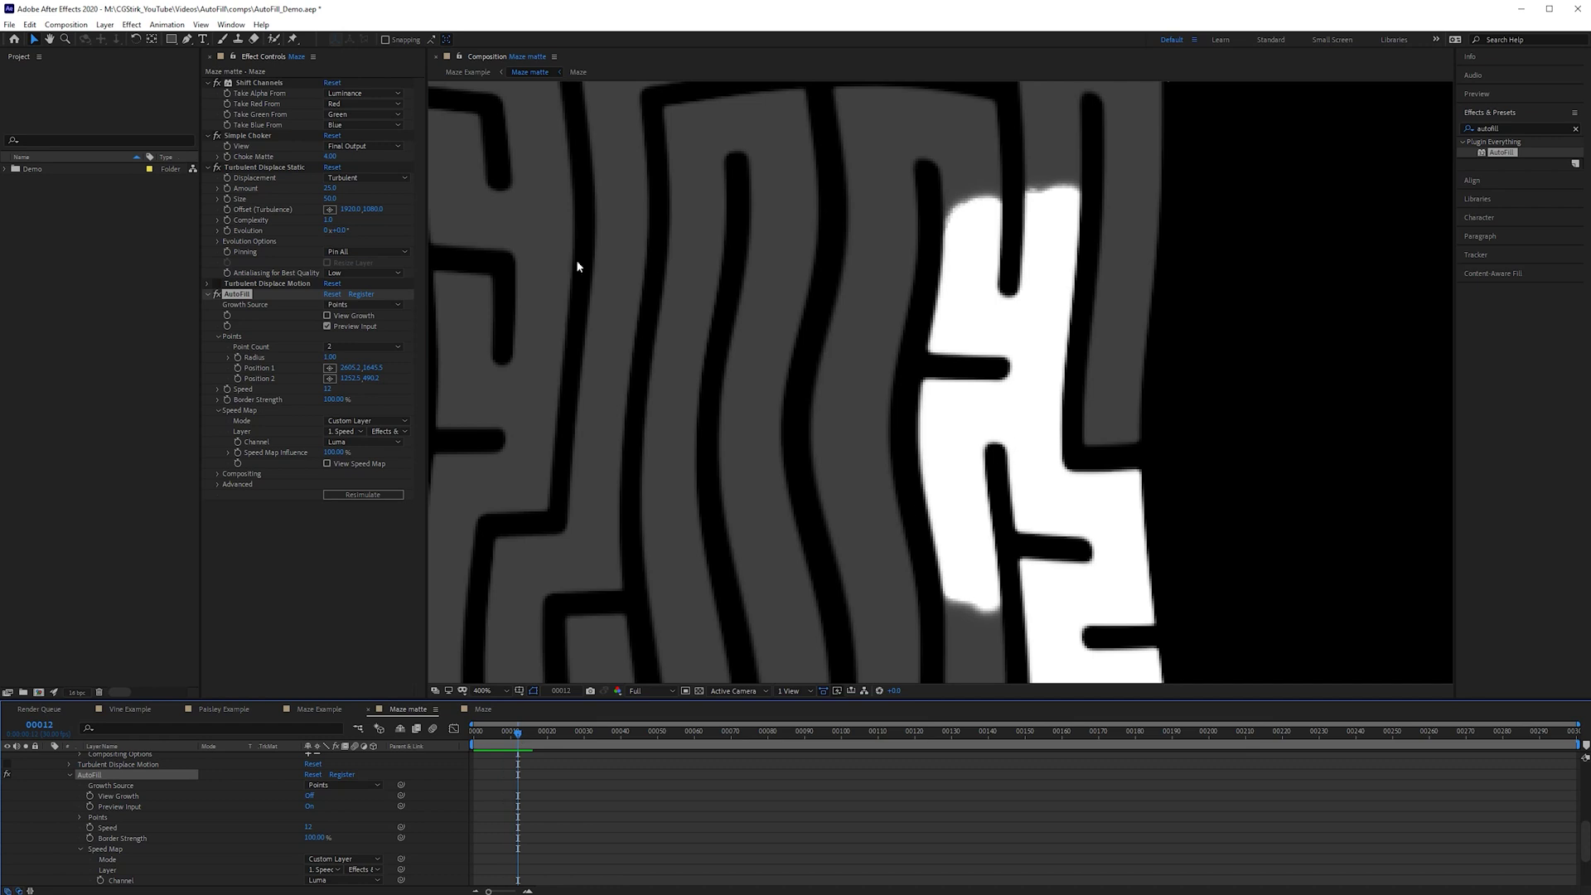
drag(1010, 479, 1022, 563)
drag(522, 736, 533, 736)
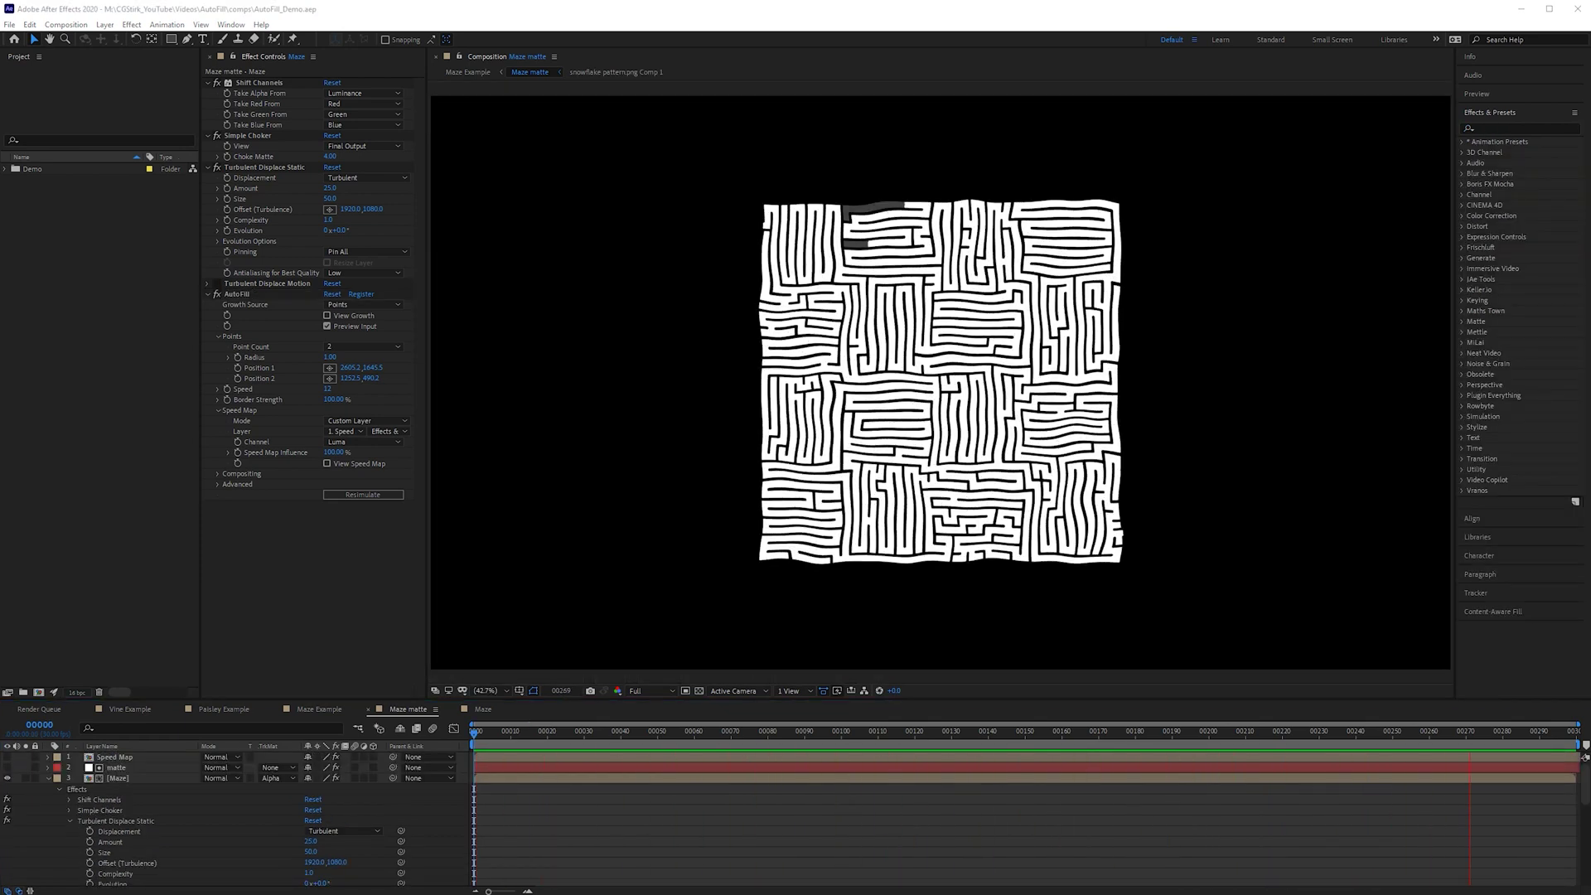
Step: Switch off AutoFill's Preview Input and return to the Maze Example composition at frame 0
click(345, 328)
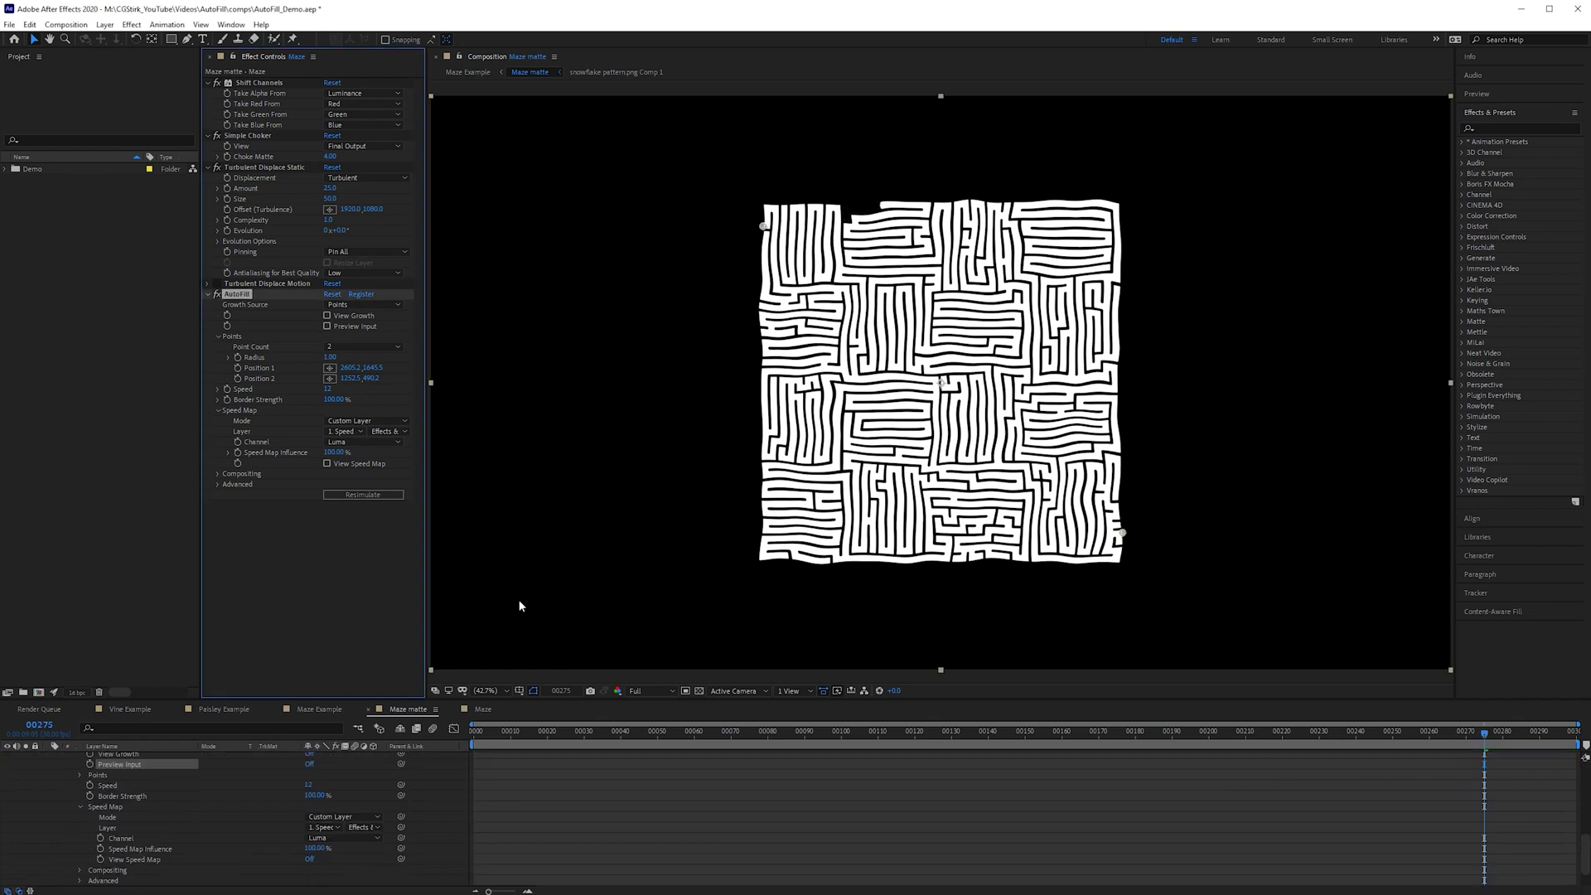
click(318, 710)
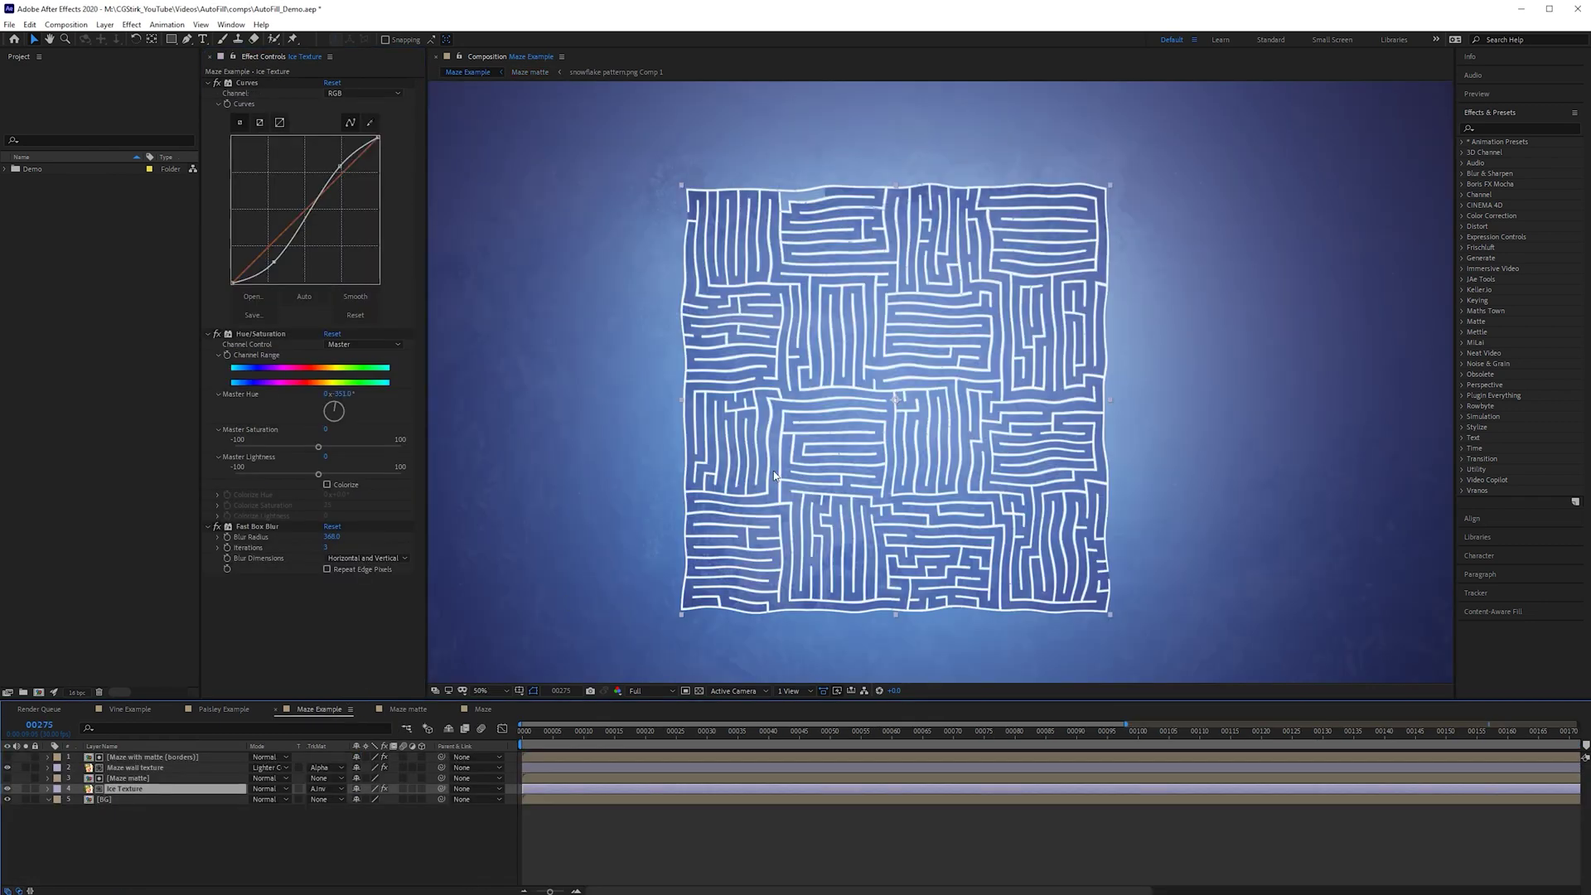
key(shift+slash)
drag(534, 733, 497, 735)
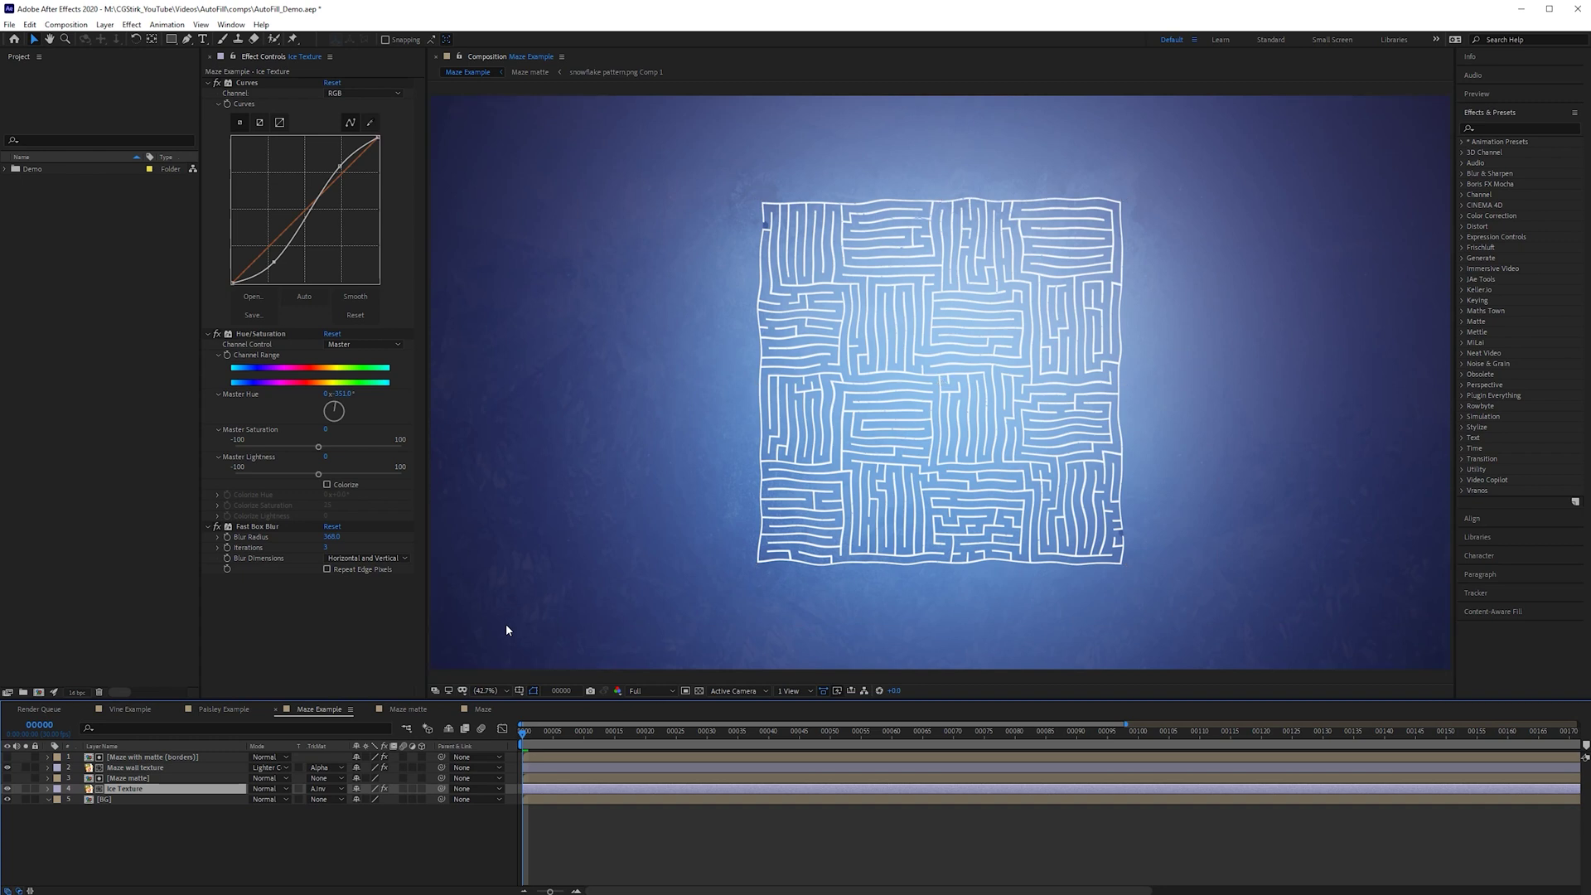